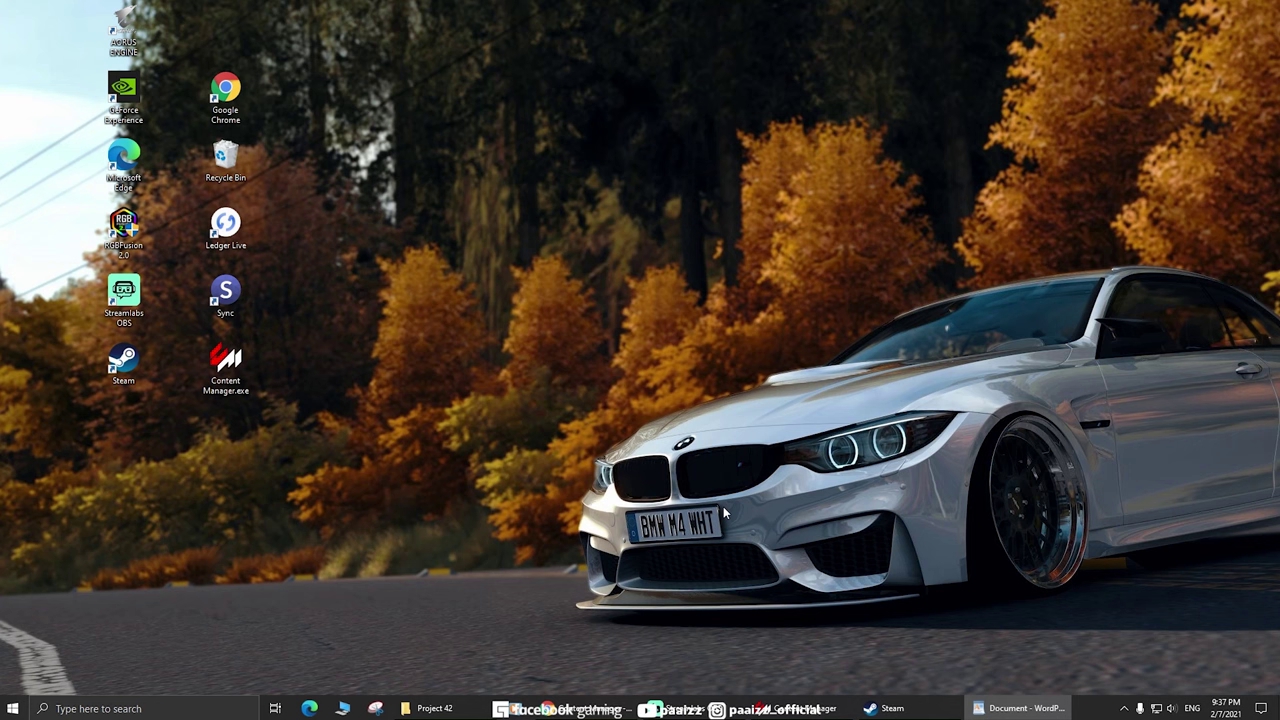
- Switch to Steam and open the Assetto Corsa store page through a store search for "ass"
{"action": "left_click", "coordinate": [886, 708]}
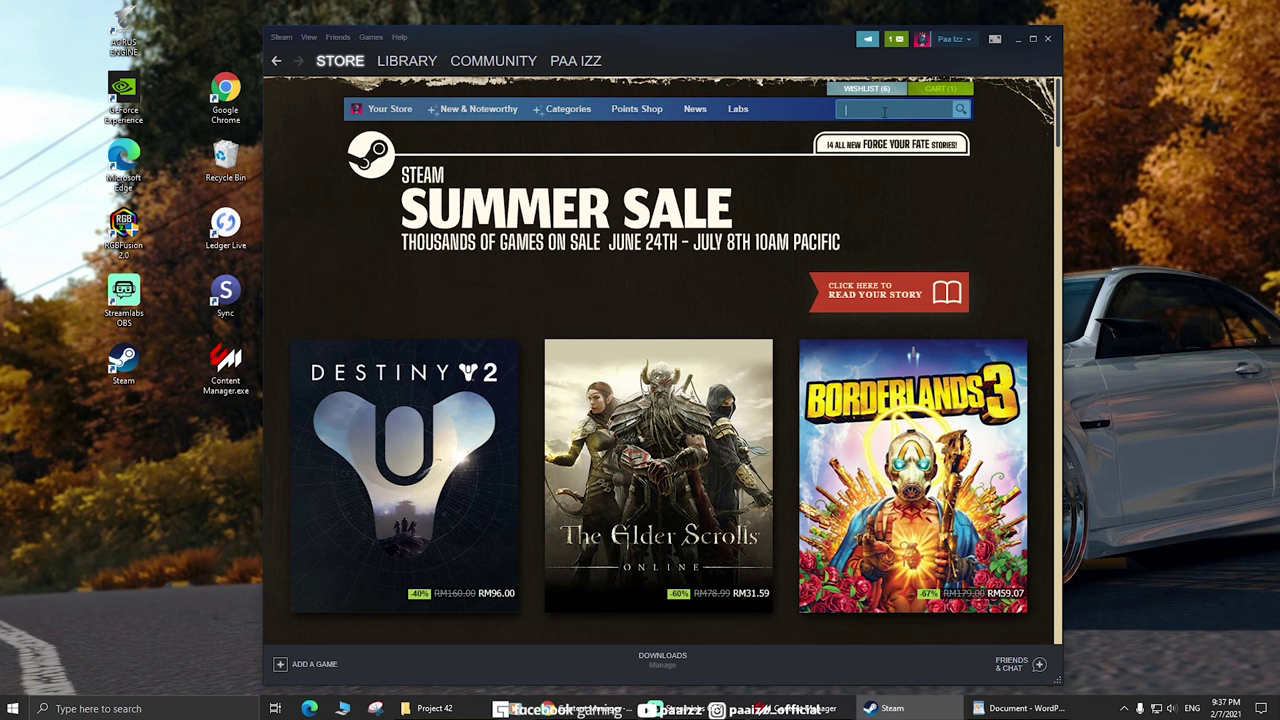
{"action": "type", "text": "ssa"}
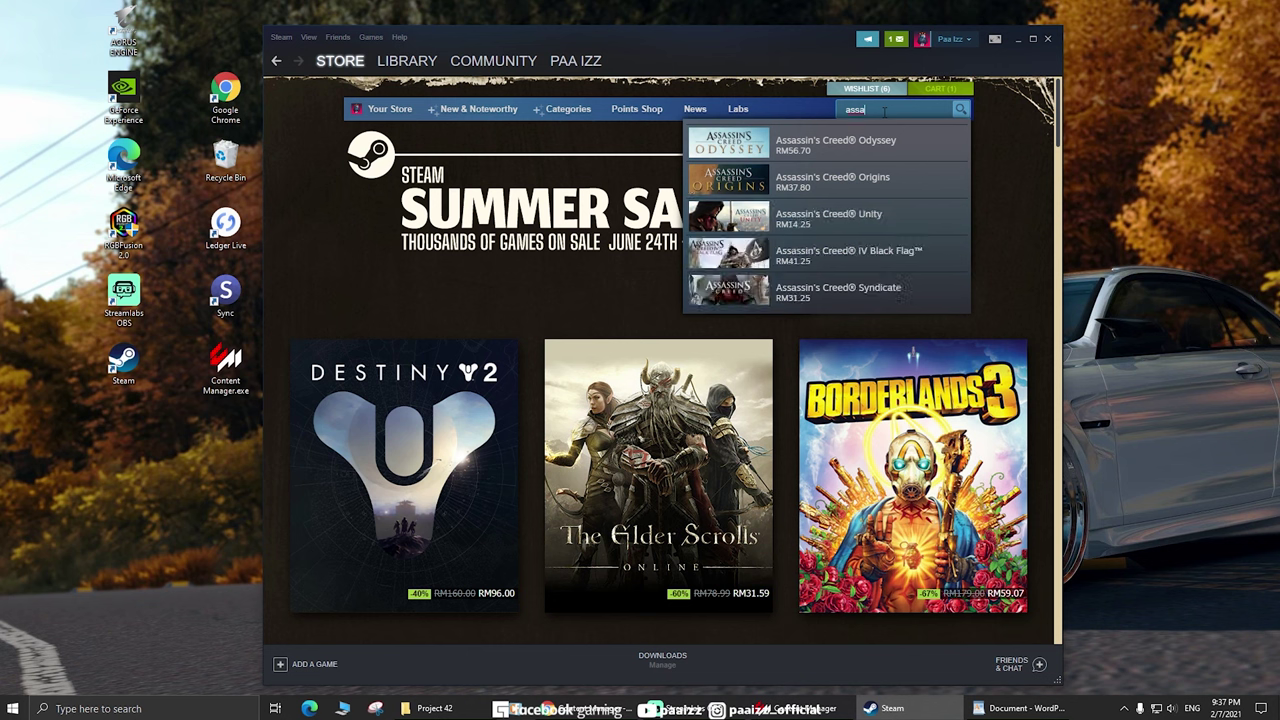
{"action": "key", "text": "BackSpace"}
{"action": "key", "text": "BackSpace"}
{"action": "key", "text": "BackSpace"}
{"action": "key", "text": "BackSpace"}
{"action": "type", "text": "ass"}
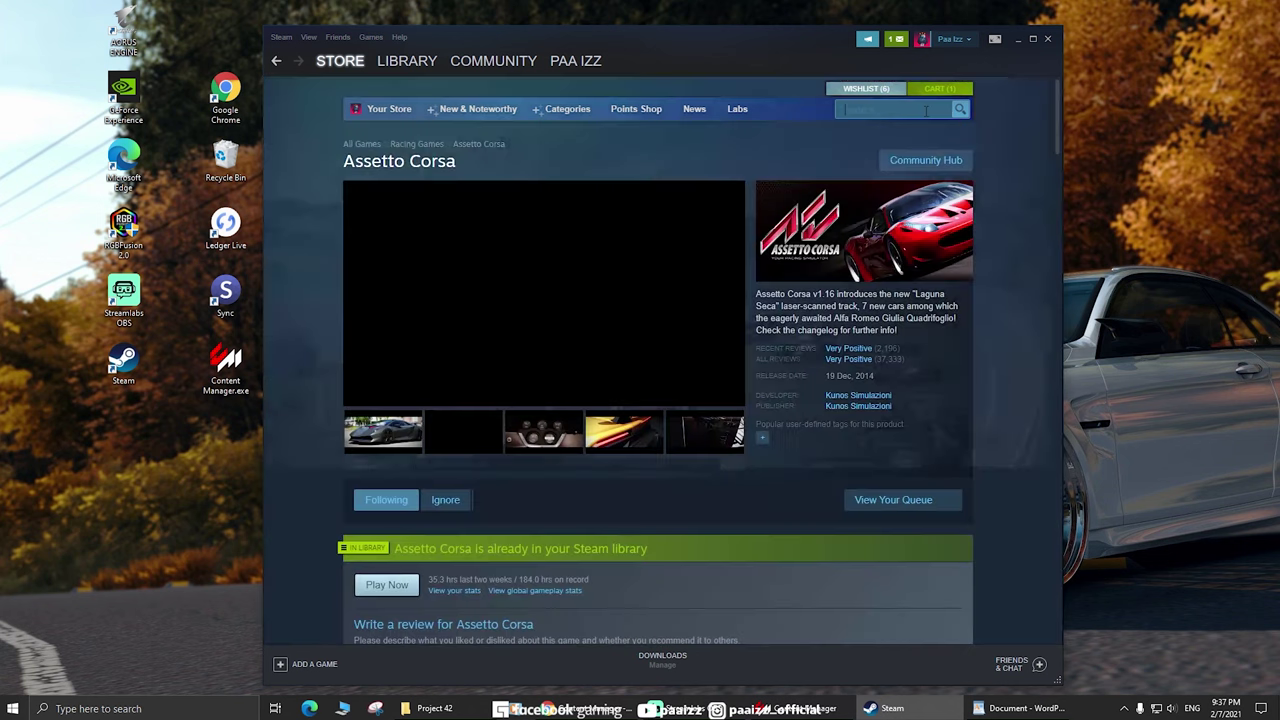
- Examine the Assetto Corsa purchase options, highlighting the base game's price and the end date of its special promotion
{"action": "scroll", "coordinate": [1005, 443], "scroll_direction": "down", "scroll_amount": 3}
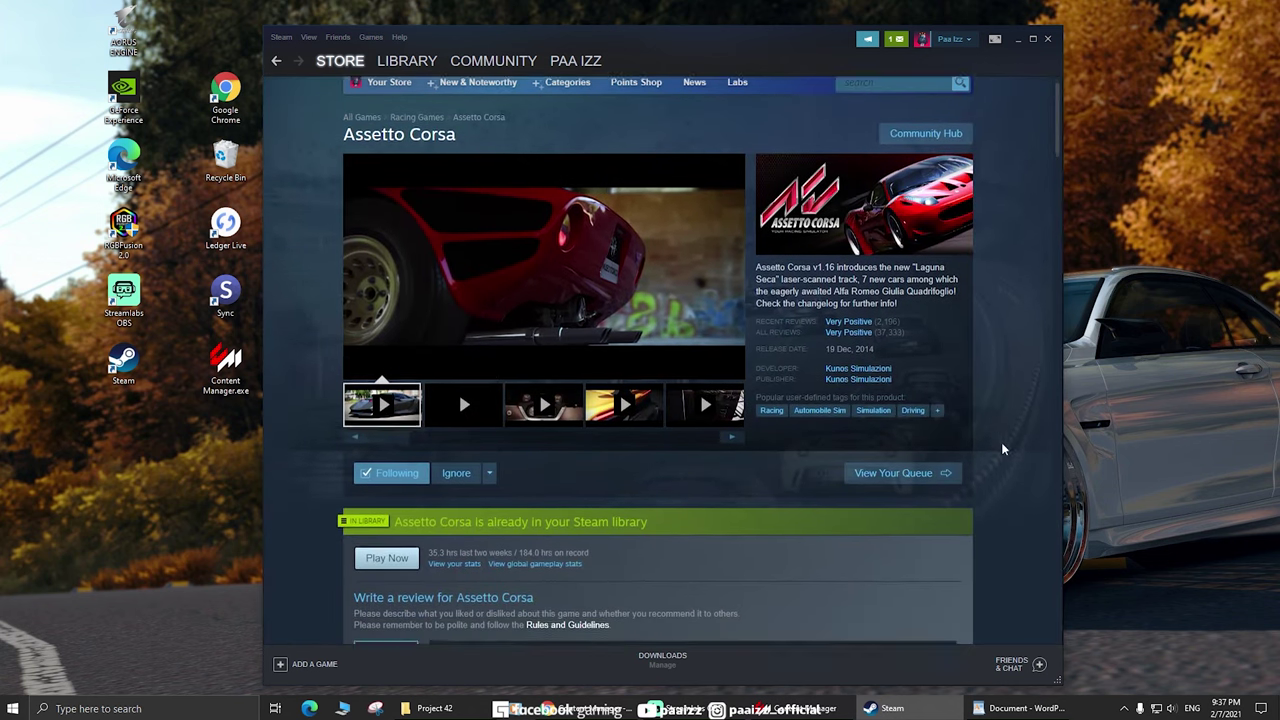
{"action": "scroll", "coordinate": [992, 359], "scroll_direction": "up", "scroll_amount": 3}
{"action": "scroll", "coordinate": [992, 359], "scroll_direction": "down", "scroll_amount": 7}
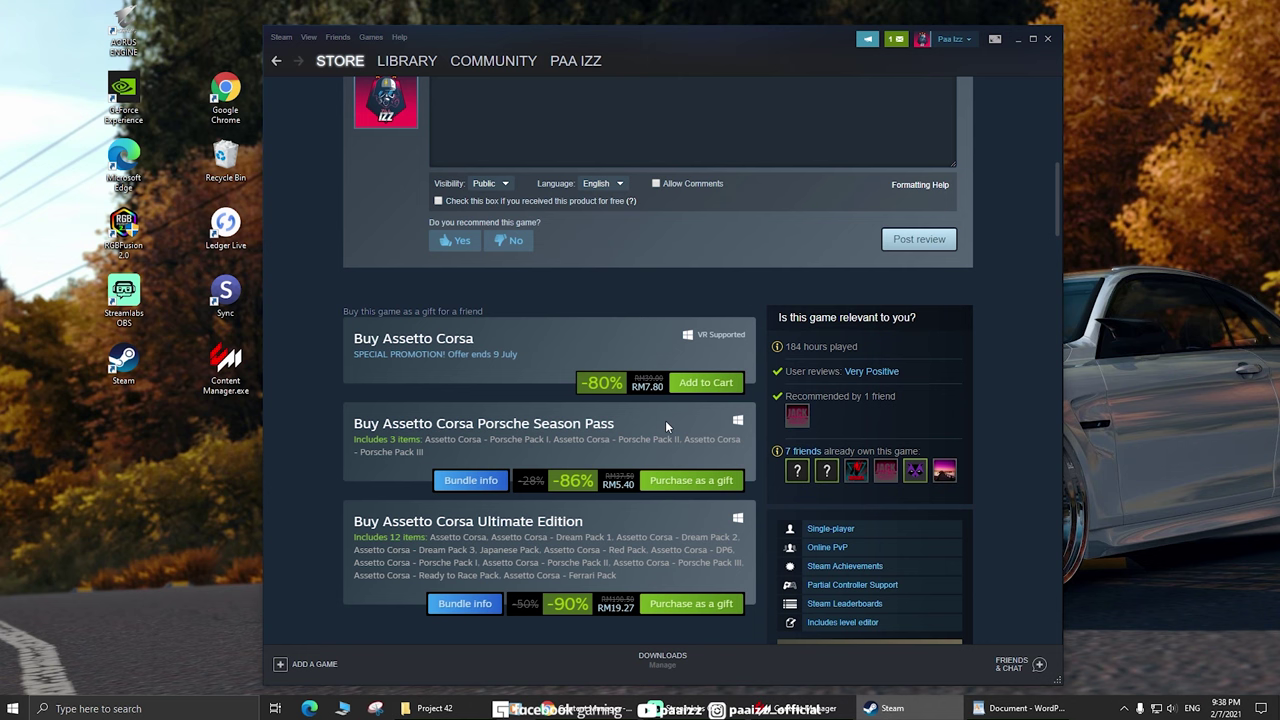
{"action": "scroll", "coordinate": [665, 420], "scroll_direction": "down", "scroll_amount": 1}
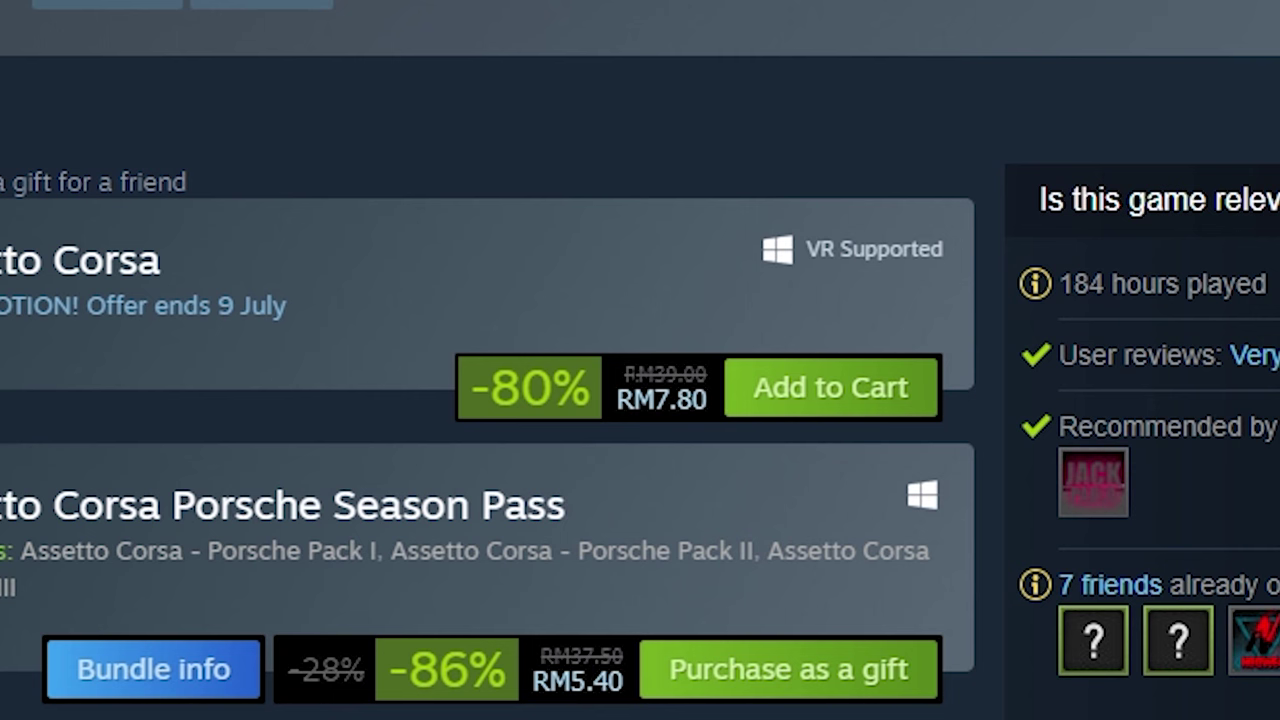
{"action": "left_click_drag", "start_coordinate": [633, 310], "coordinate": [666, 311]}
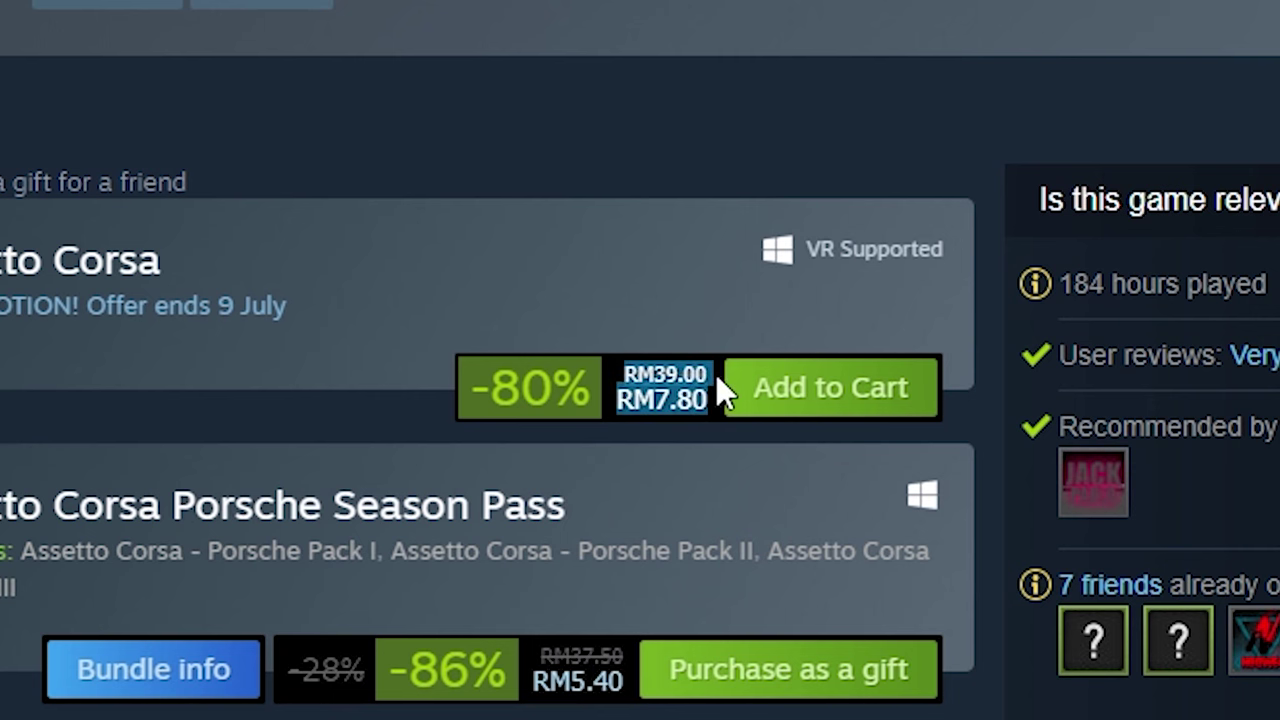
{"action": "mouse_move", "coordinate": [710, 361]}
{"action": "left_mouse_down"}
{"action": "mouse_move", "coordinate": [667, 358]}
{"action": "mouse_move", "coordinate": [708, 354]}
{"action": "left_mouse_up"}
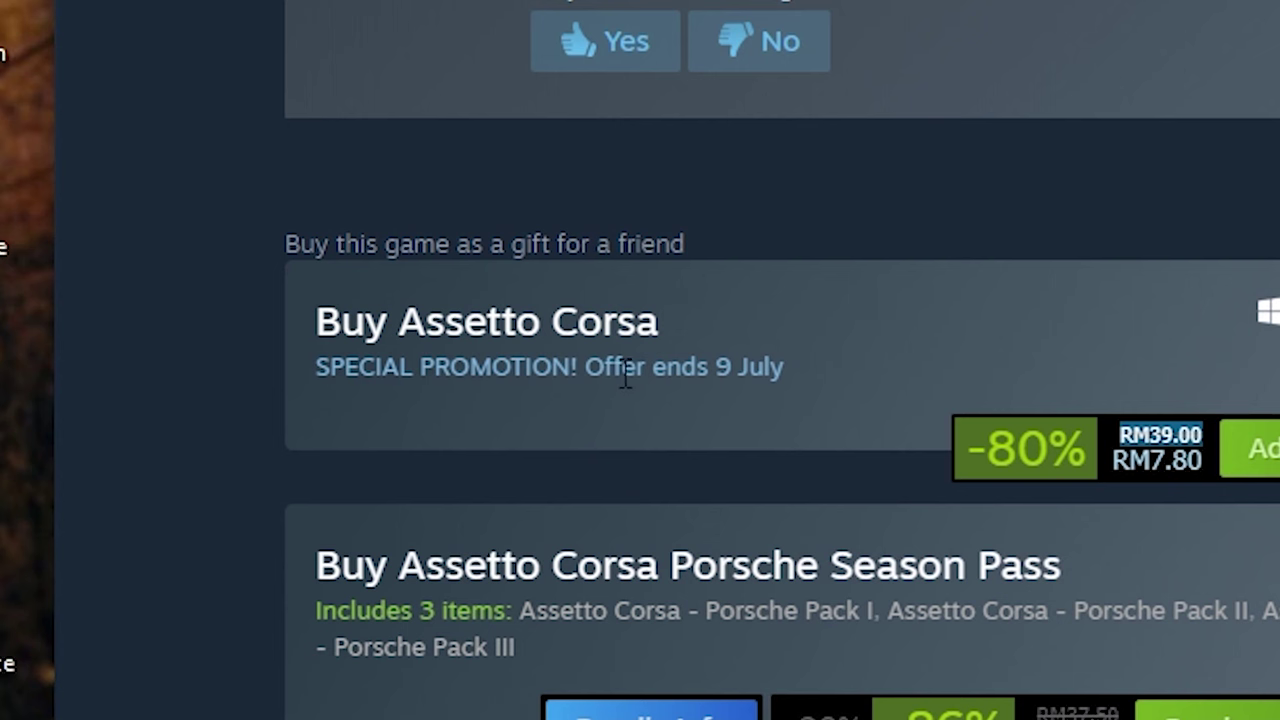
{"action": "left_click_drag", "start_coordinate": [460, 287], "coordinate": [517, 289]}
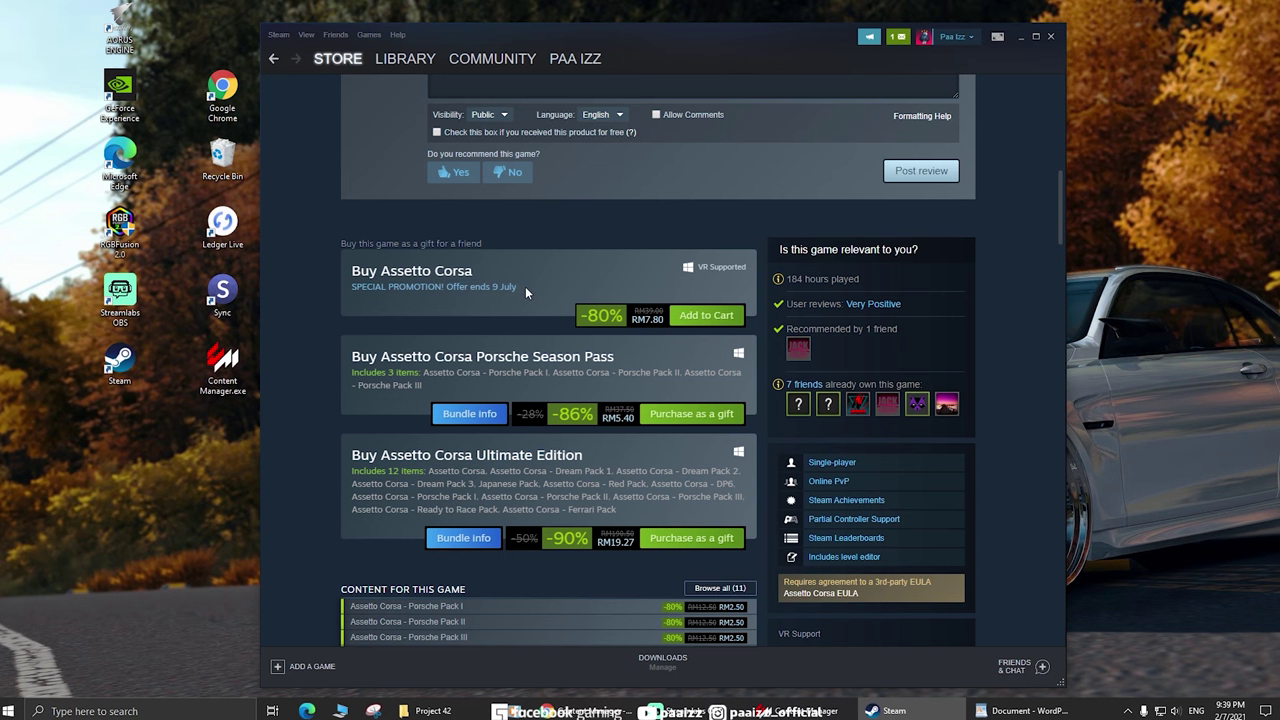
{"action": "left_click_drag", "start_coordinate": [525, 286], "coordinate": [470, 287]}
{"action": "scroll", "coordinate": [500, 430], "scroll_direction": "down", "scroll_amount": 3}
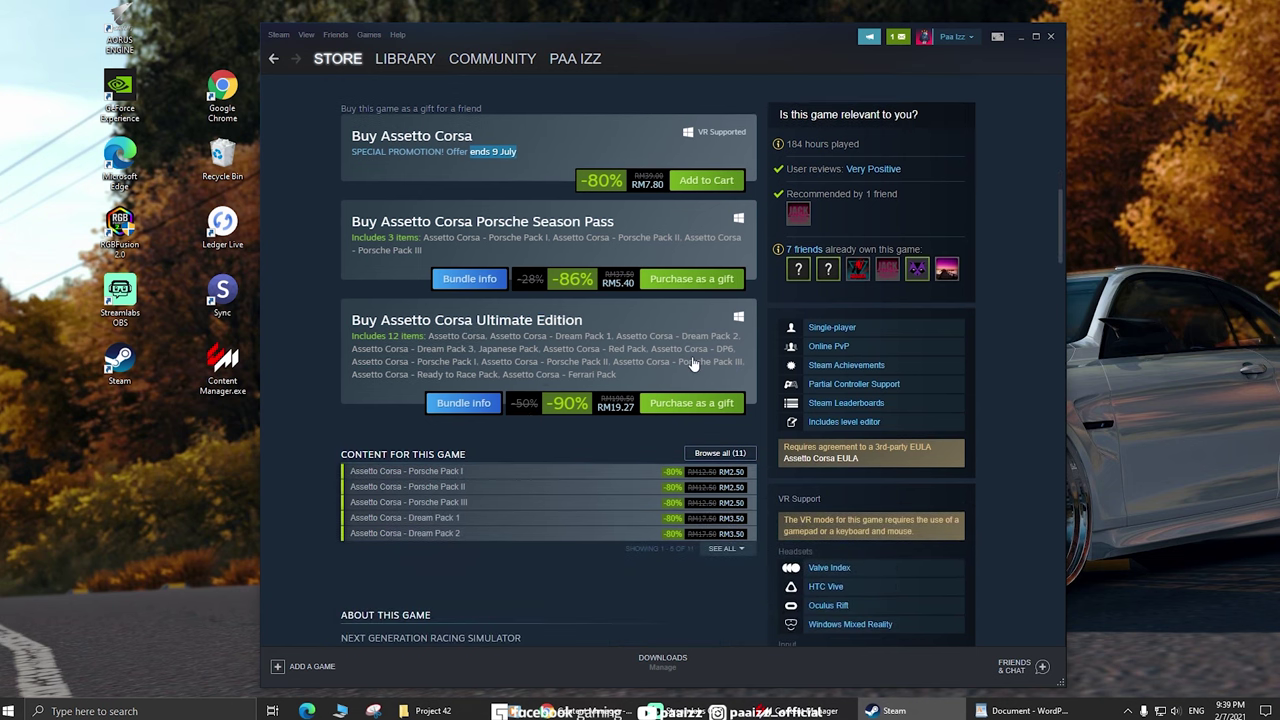
- Search the store for "asse" and open the Assetto Corsa page from the suggestions
{"action": "scroll", "coordinate": [690, 360], "scroll_direction": "up", "scroll_amount": 4}
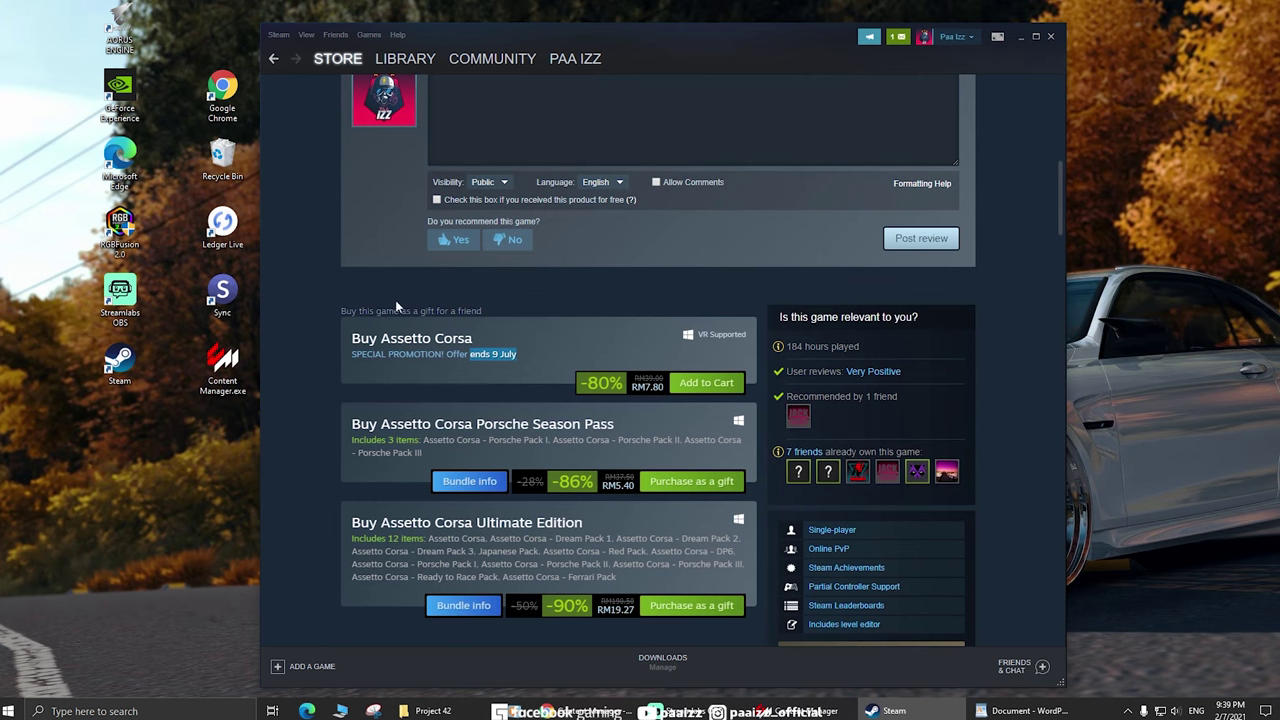
{"action": "scroll", "coordinate": [735, 395], "scroll_direction": "up", "scroll_amount": 3}
{"action": "scroll", "coordinate": [800, 300], "scroll_direction": "up", "scroll_amount": 10}
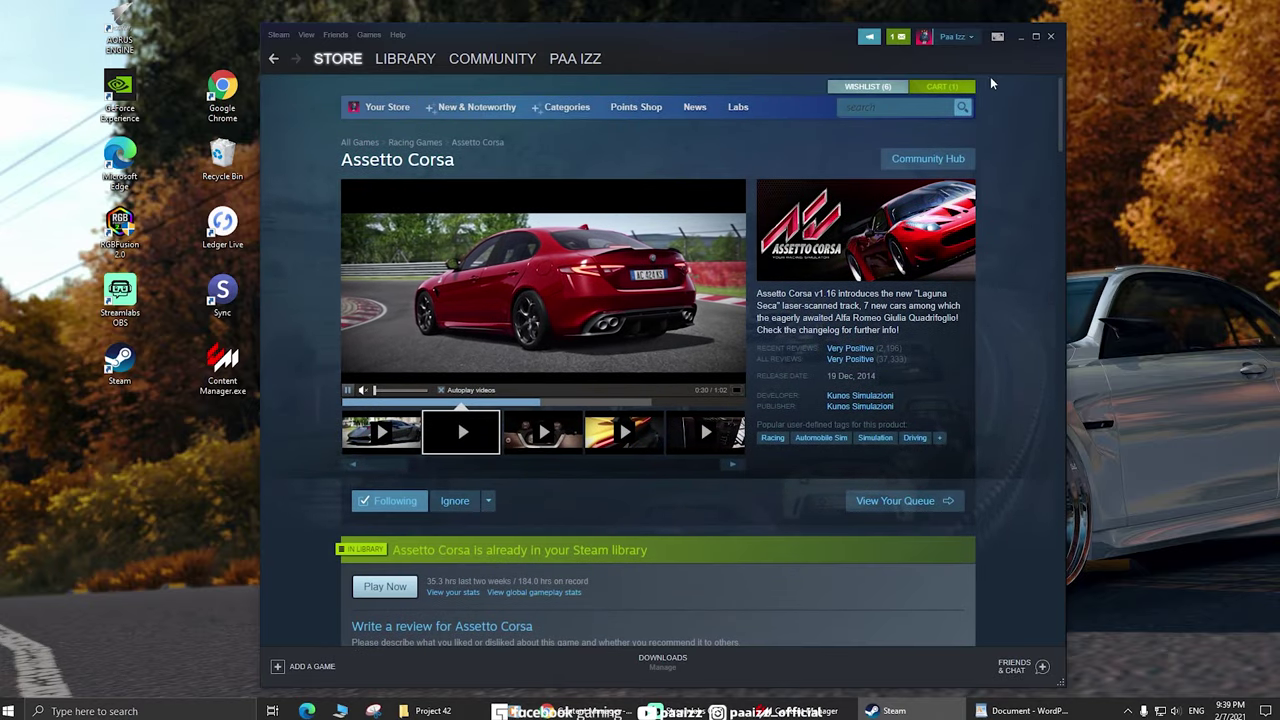
{"action": "left_click", "coordinate": [924, 108]}
{"action": "type", "text": "asse"}
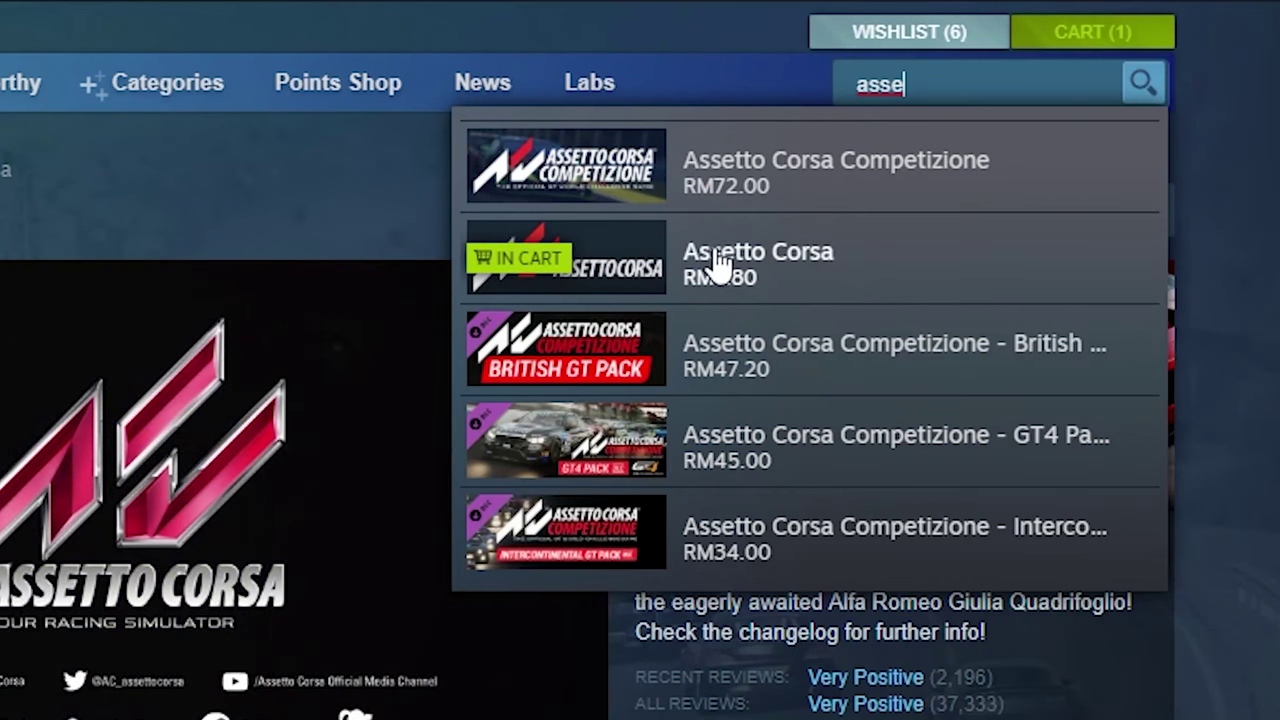
{"action": "left_click", "coordinate": [790, 262]}
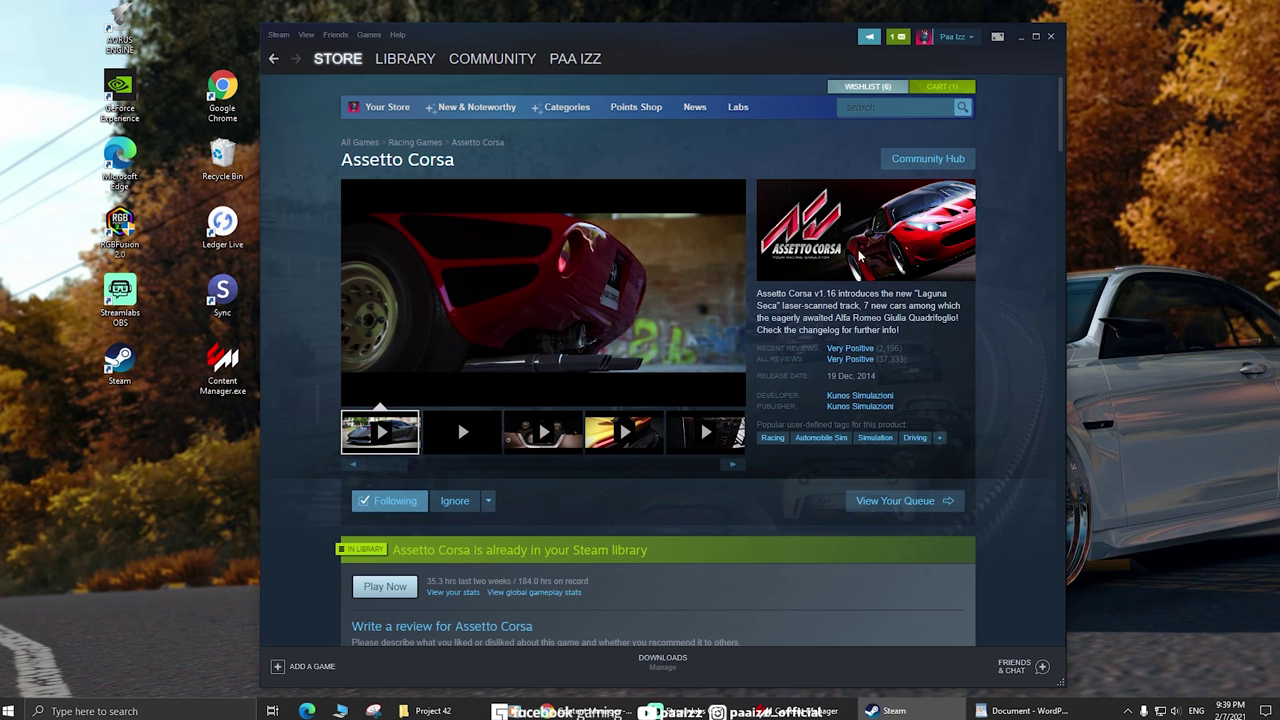
- Compare the Assetto Corsa base game, Porsche Season Pass and Ultimate Edition offers, continuing down to the game's DLC list
{"action": "scroll", "coordinate": [964, 332], "scroll_direction": "down", "scroll_amount": 4}
{"action": "scroll", "coordinate": [943, 443], "scroll_direction": "down", "scroll_amount": 2}
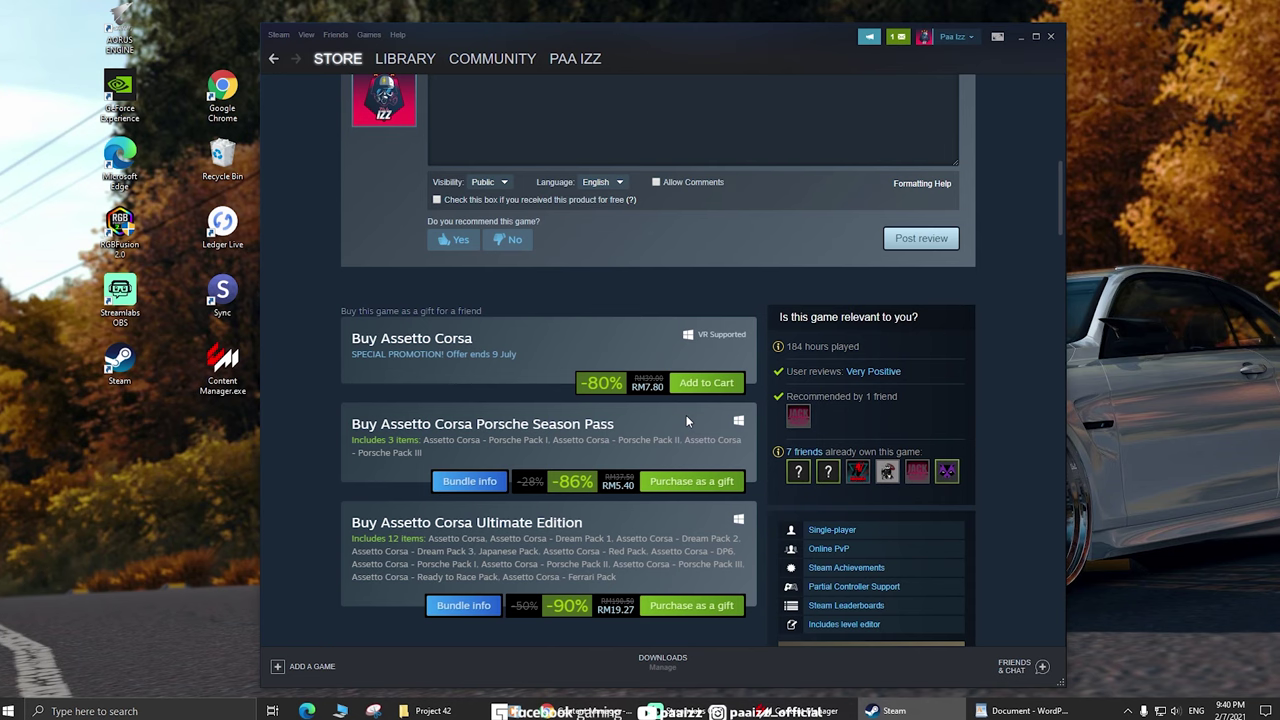
{"action": "scroll", "coordinate": [720, 450], "scroll_direction": "down", "scroll_amount": 2}
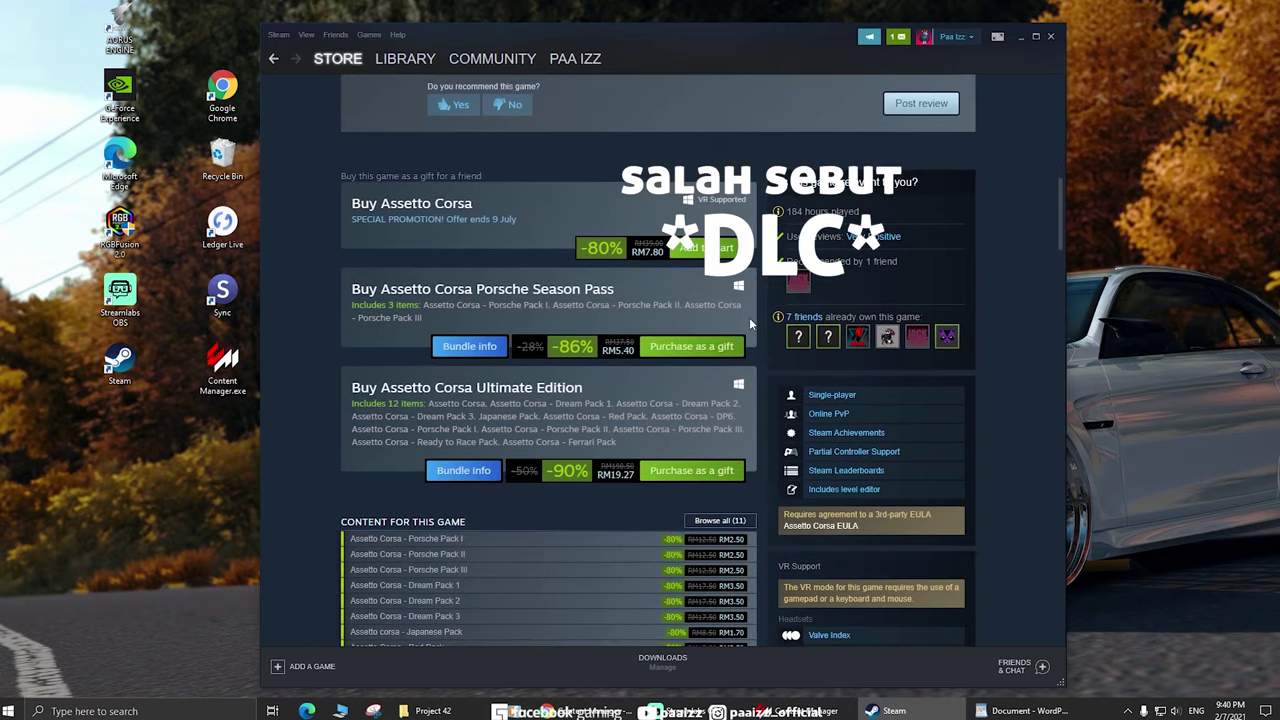
{"action": "scroll", "coordinate": [747, 300], "scroll_direction": "up", "scroll_amount": 5}
{"action": "scroll", "coordinate": [745, 288], "scroll_direction": "down", "scroll_amount": 5}
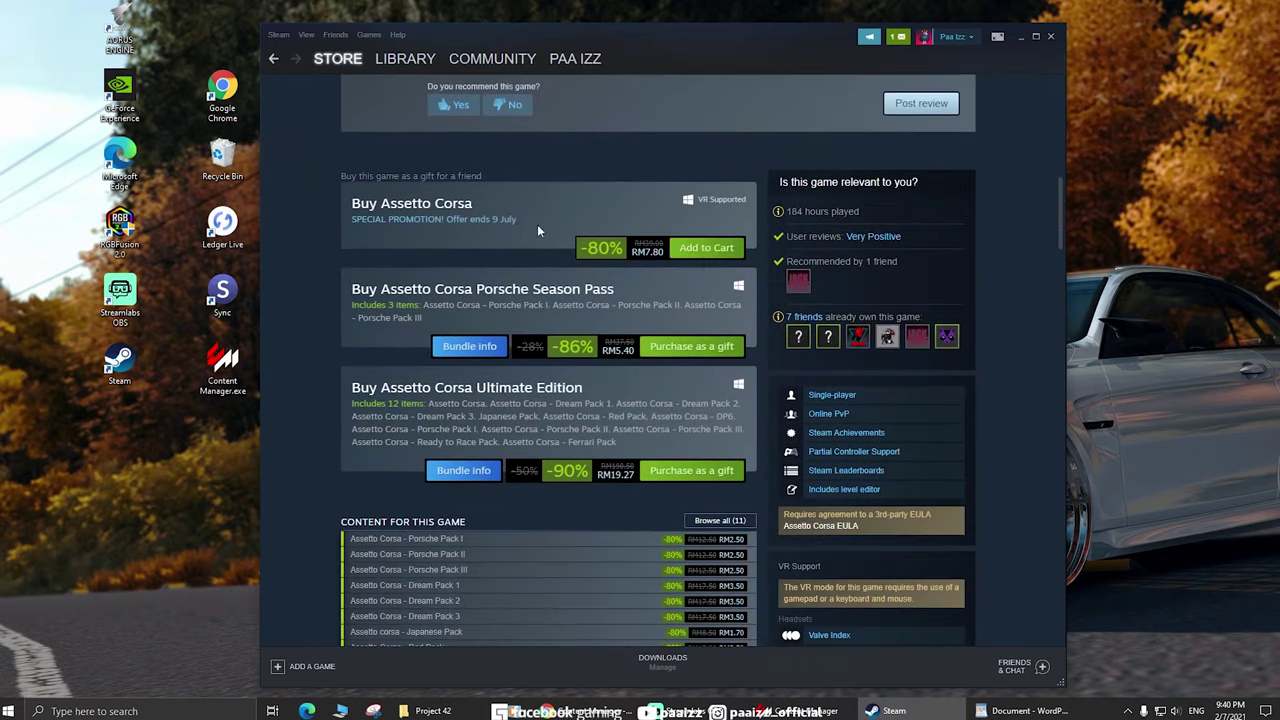
{"action": "scroll", "coordinate": [735, 373], "scroll_direction": "down", "scroll_amount": 2}
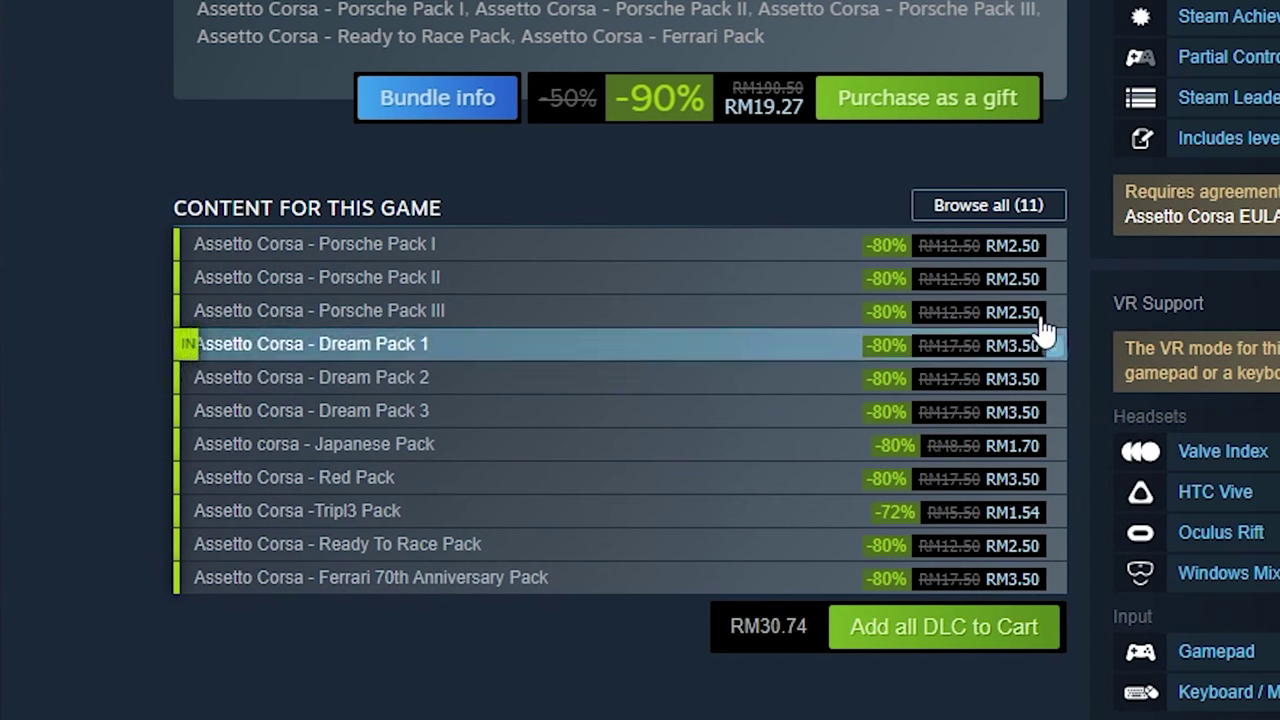
- Examine the DLC packs and their prices, especially the Japanese Pack, along with the offer to buy all DLC
{"action": "mouse_move", "coordinate": [952, 265]}
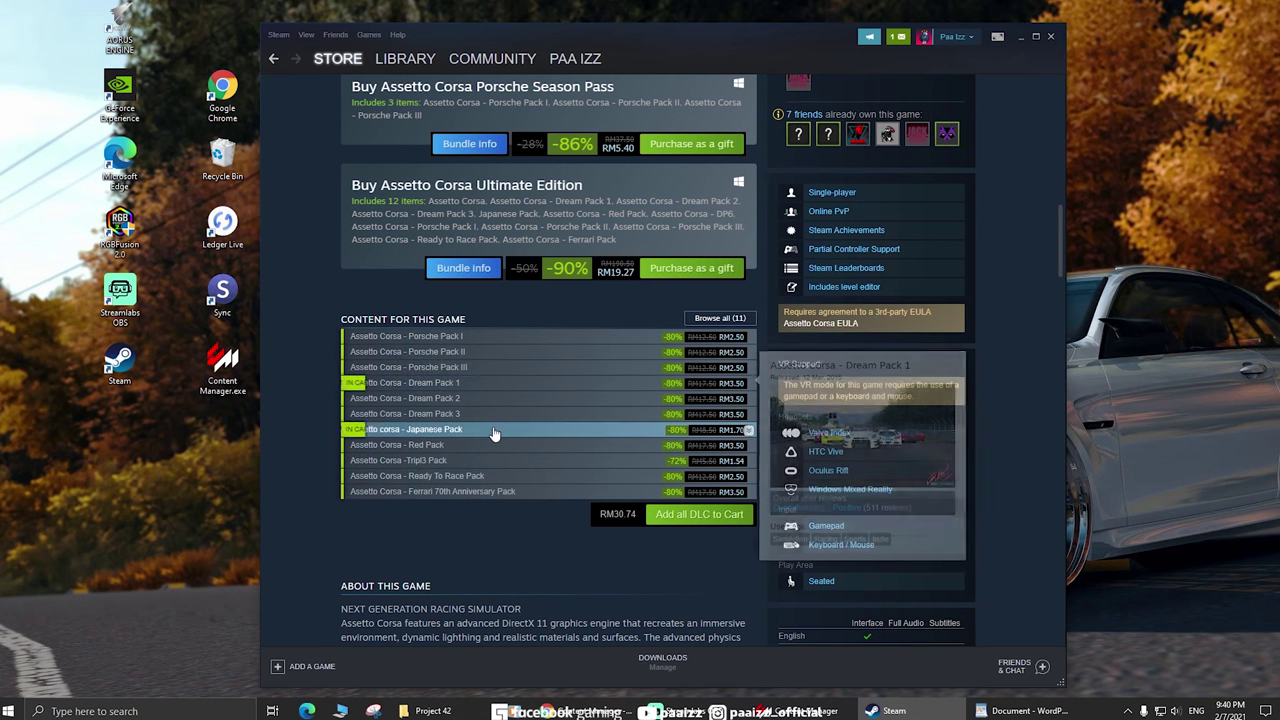
{"action": "mouse_move", "coordinate": [444, 446]}
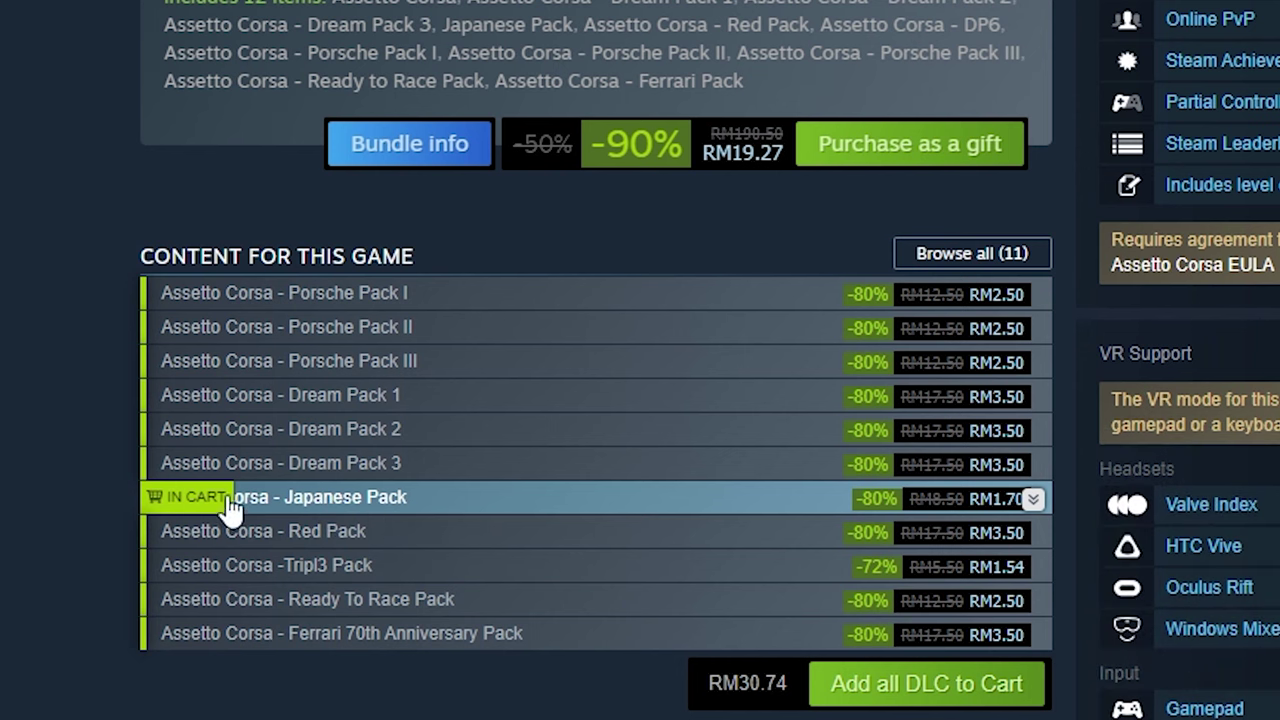
{"action": "mouse_move", "coordinate": [392, 512]}
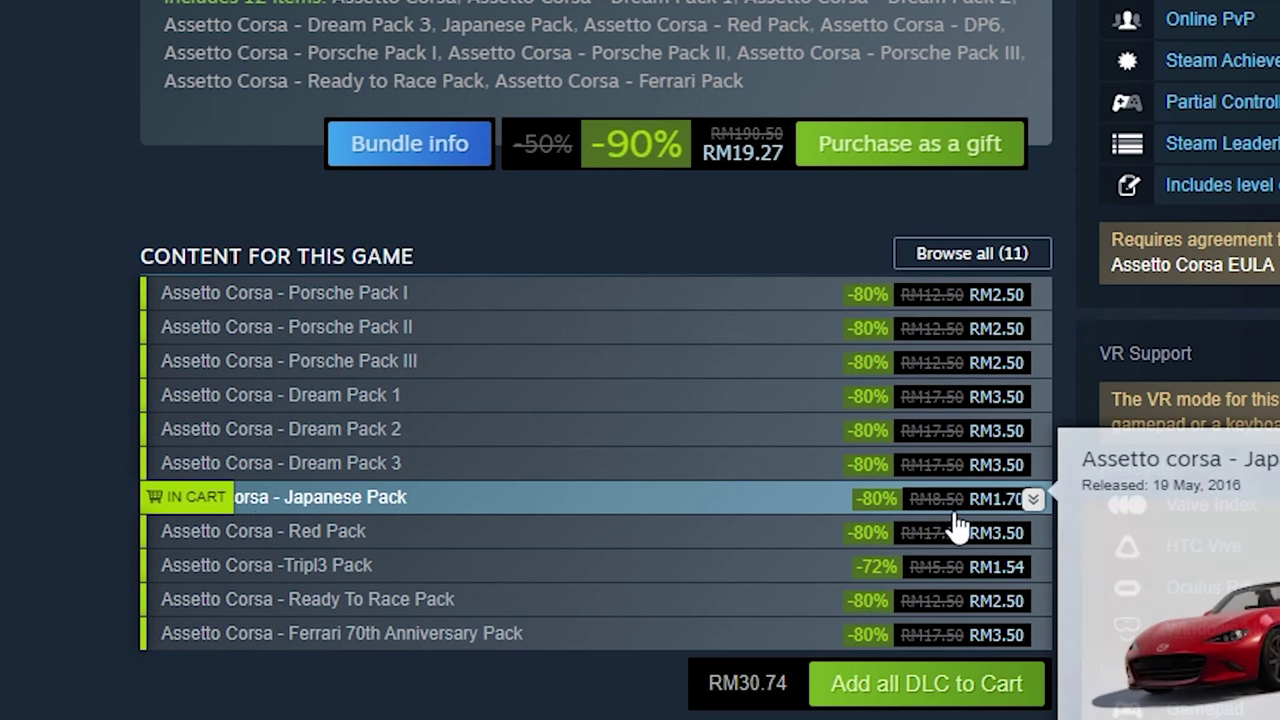
{"action": "left_click", "coordinate": [1036, 533]}
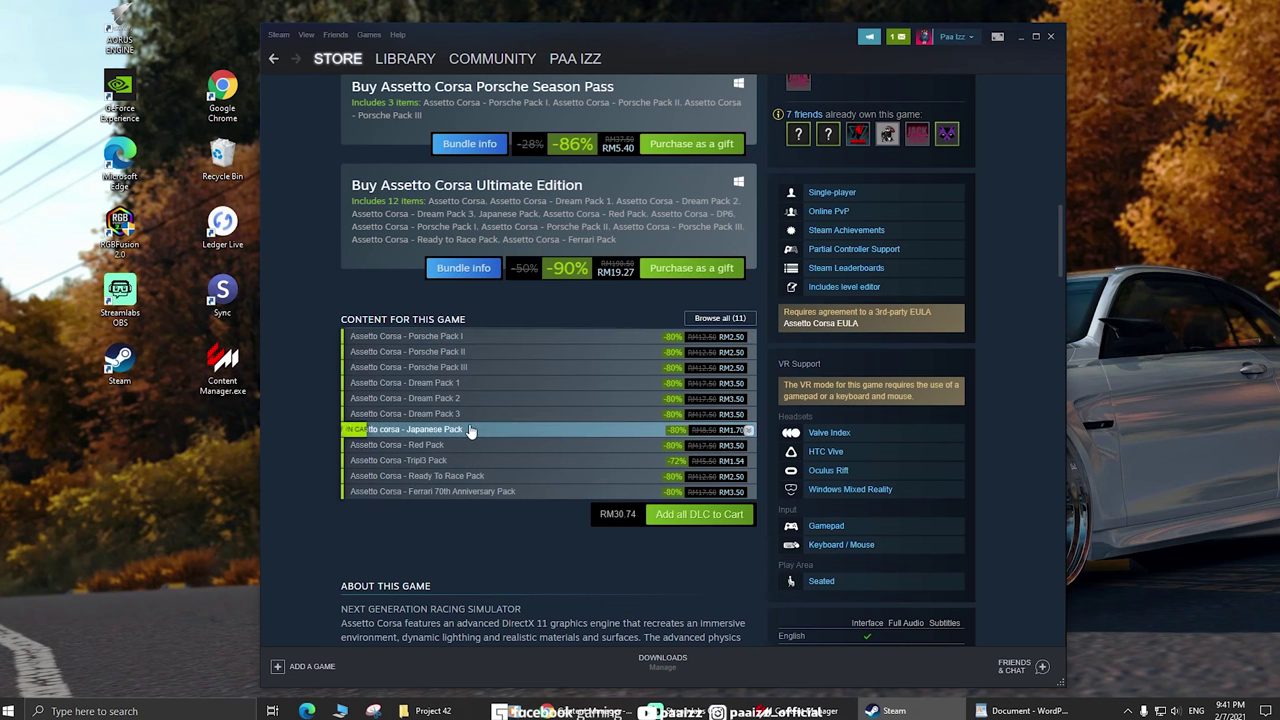
{"action": "mouse_move", "coordinate": [822, 439]}
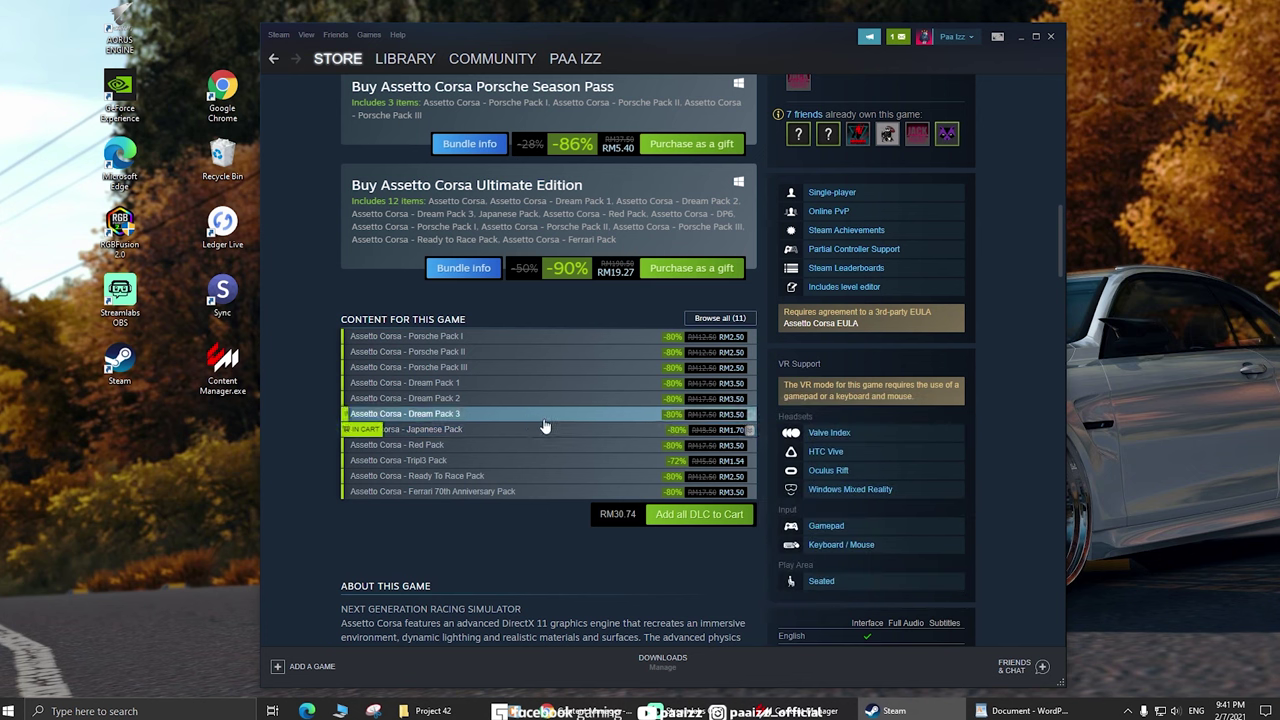
{"action": "mouse_move", "coordinate": [500, 433]}
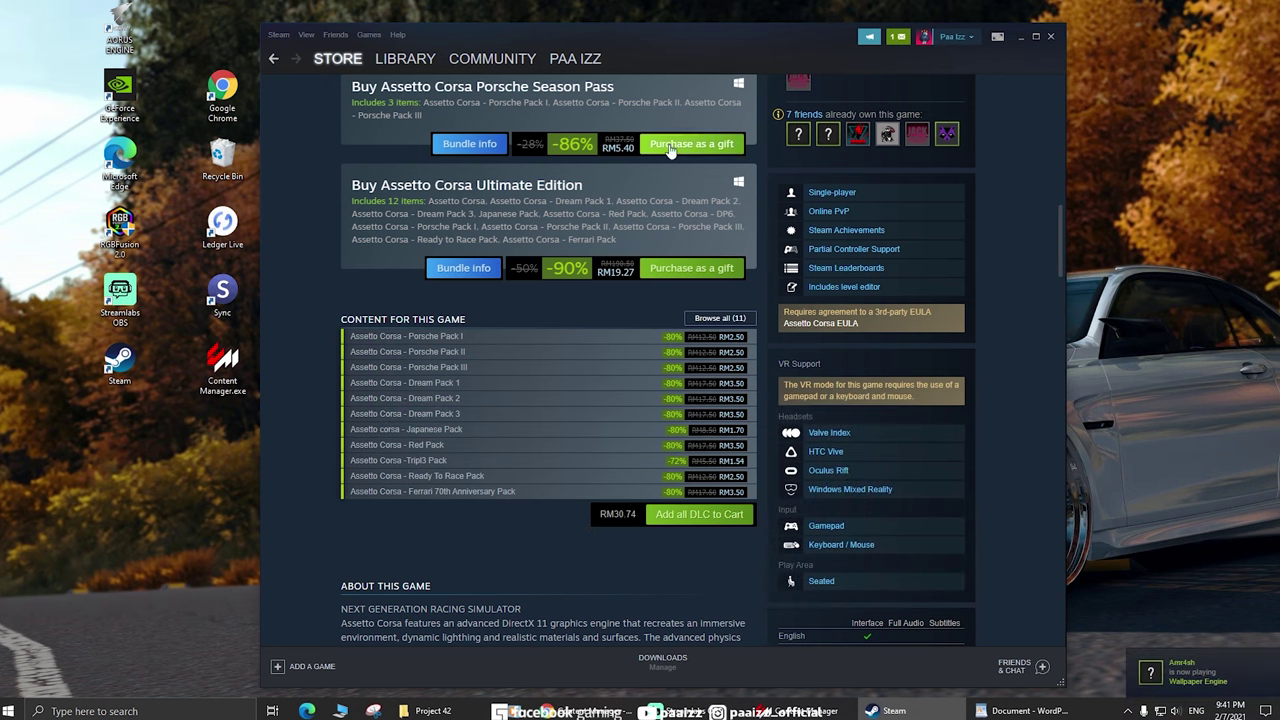
{"action": "scroll", "coordinate": [603, 270], "scroll_direction": "up", "scroll_amount": 3}
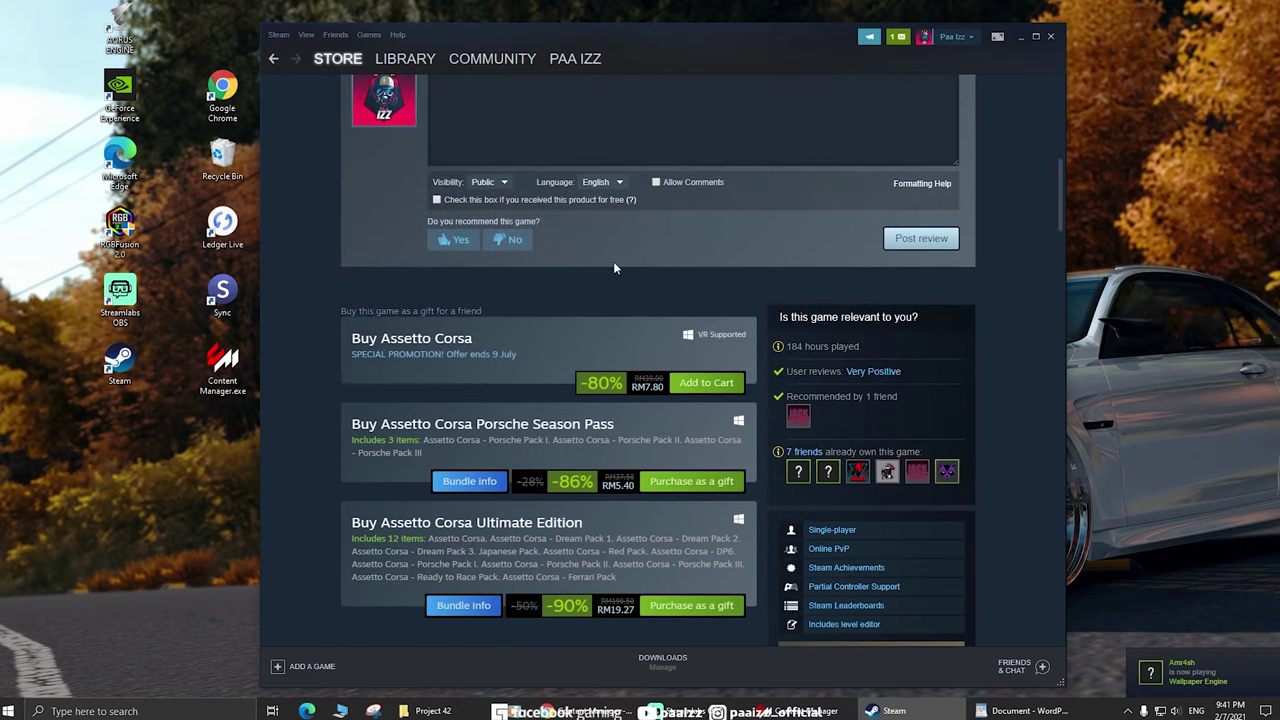
{"action": "scroll", "coordinate": [615, 268], "scroll_direction": "down", "scroll_amount": 3}
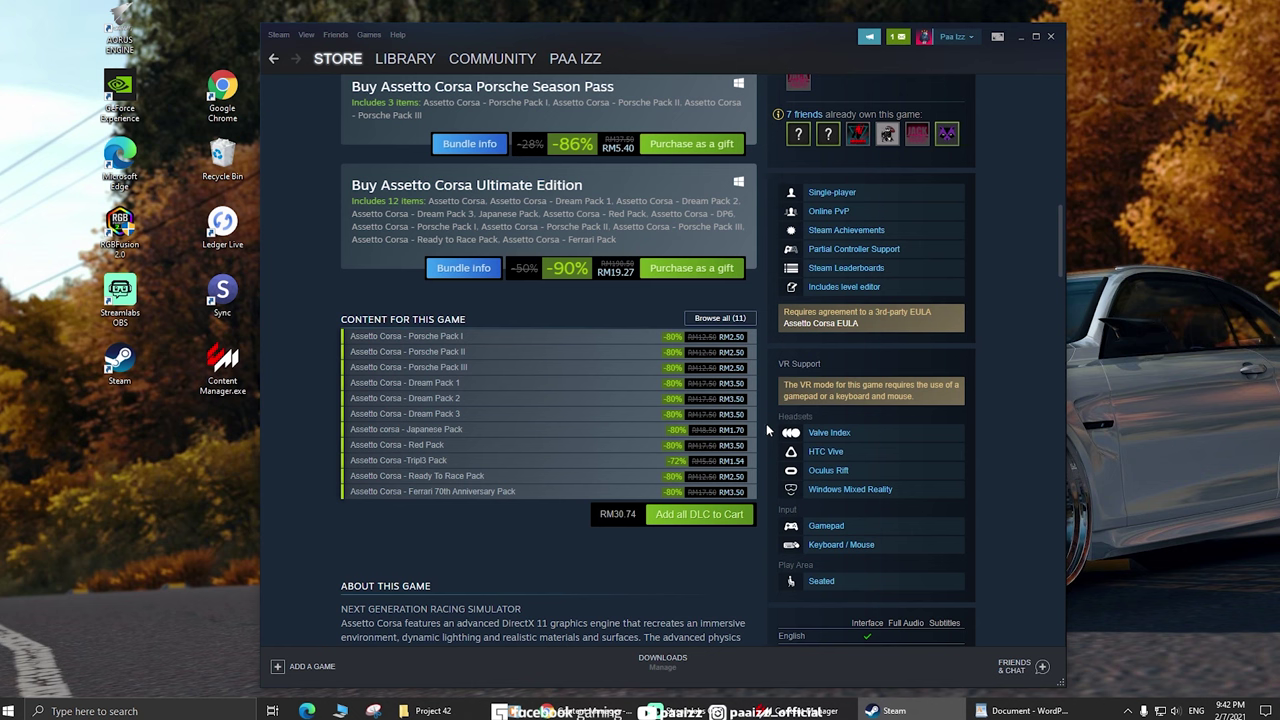
{"action": "mouse_move", "coordinate": [547, 430]}
{"action": "left_click", "coordinate": [729, 517]}
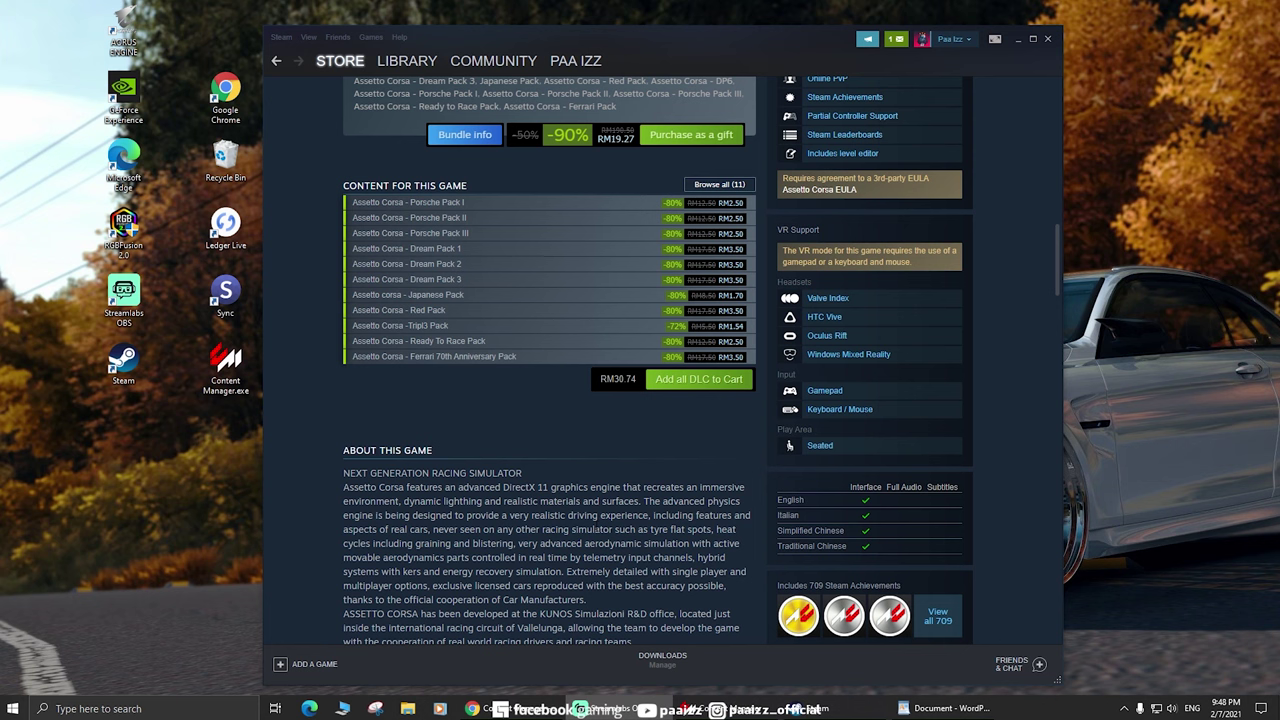
- Minimize Steam, move the Content Manager.exe icon to an open area of the desktop and launch it
{"action": "mouse_move", "coordinate": [622, 710]}
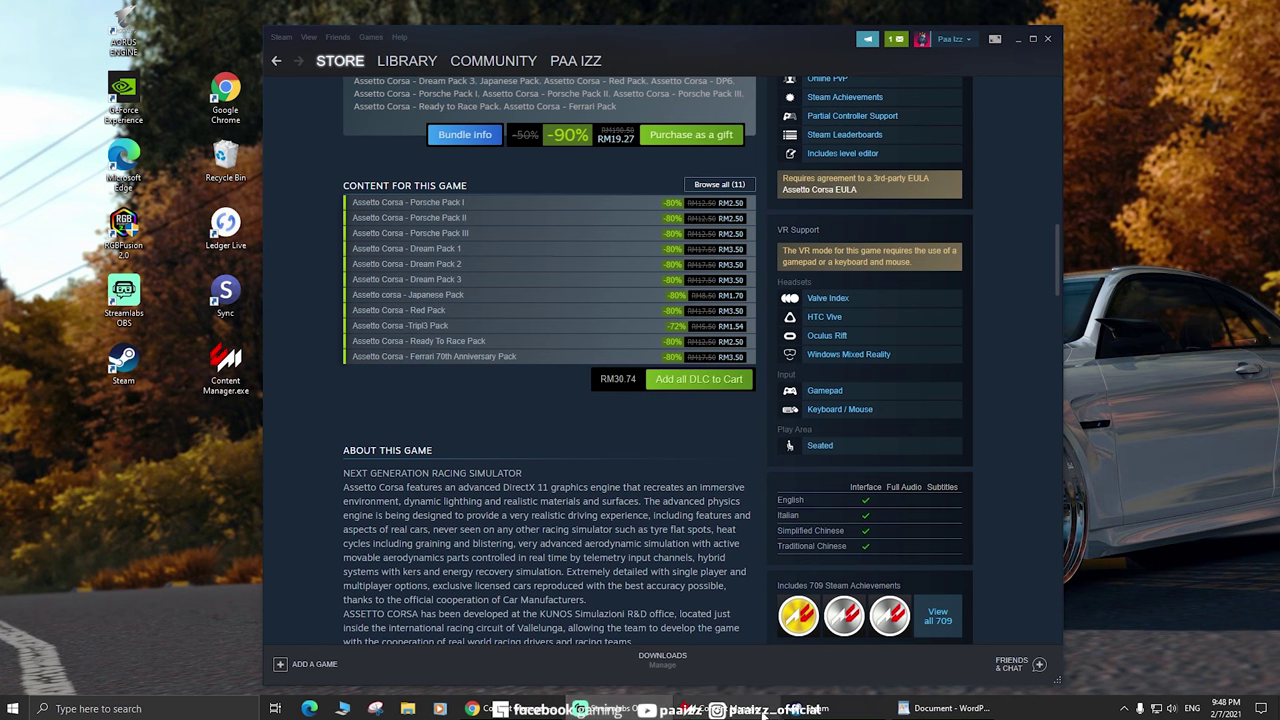
{"action": "left_click", "coordinate": [830, 710]}
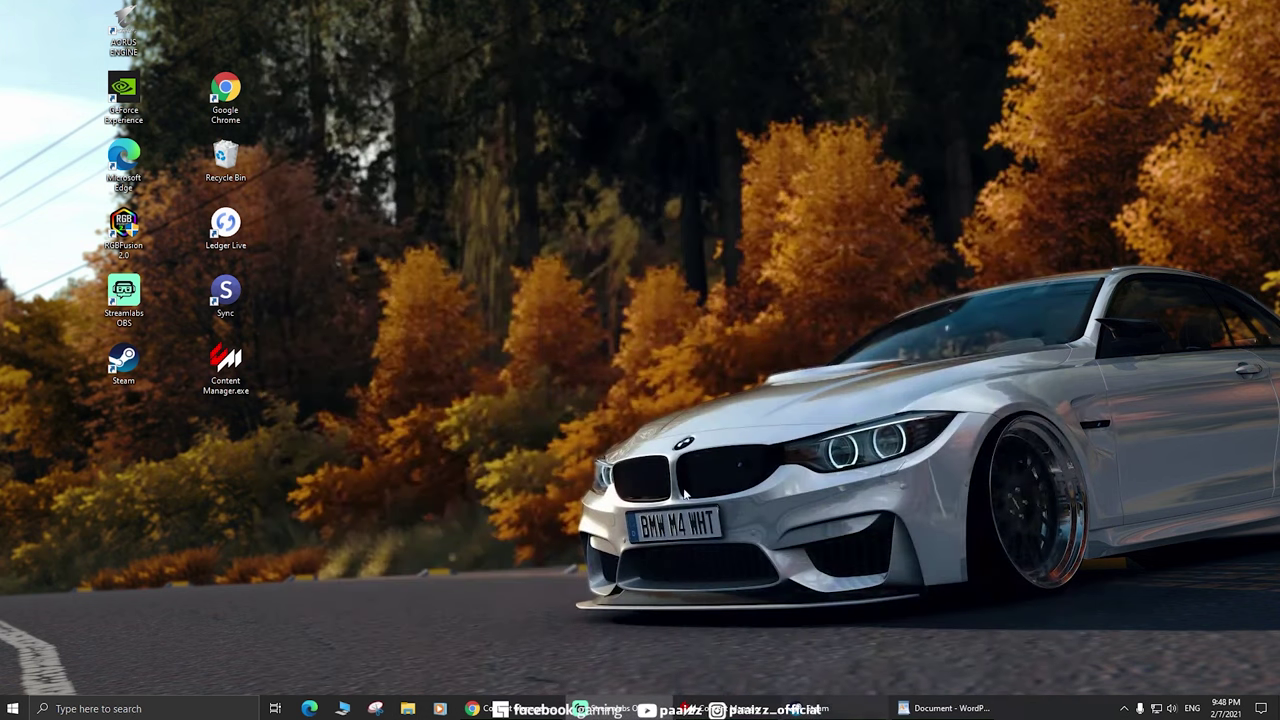
{"action": "left_click_drag", "start_coordinate": [225, 362], "coordinate": [300, 280]}
{"action": "left_click_drag", "start_coordinate": [353, 172], "coordinate": [314, 266]}
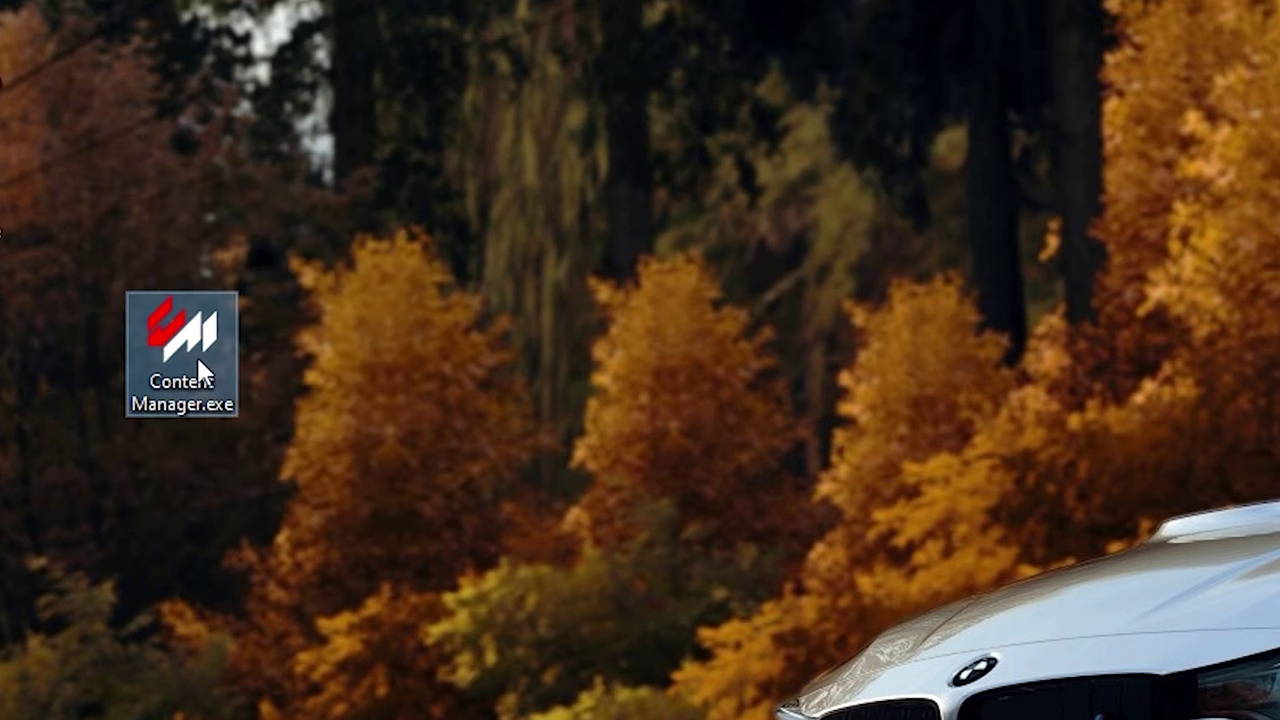
{"action": "left_click_drag", "start_coordinate": [200, 366], "coordinate": [426, 368]}
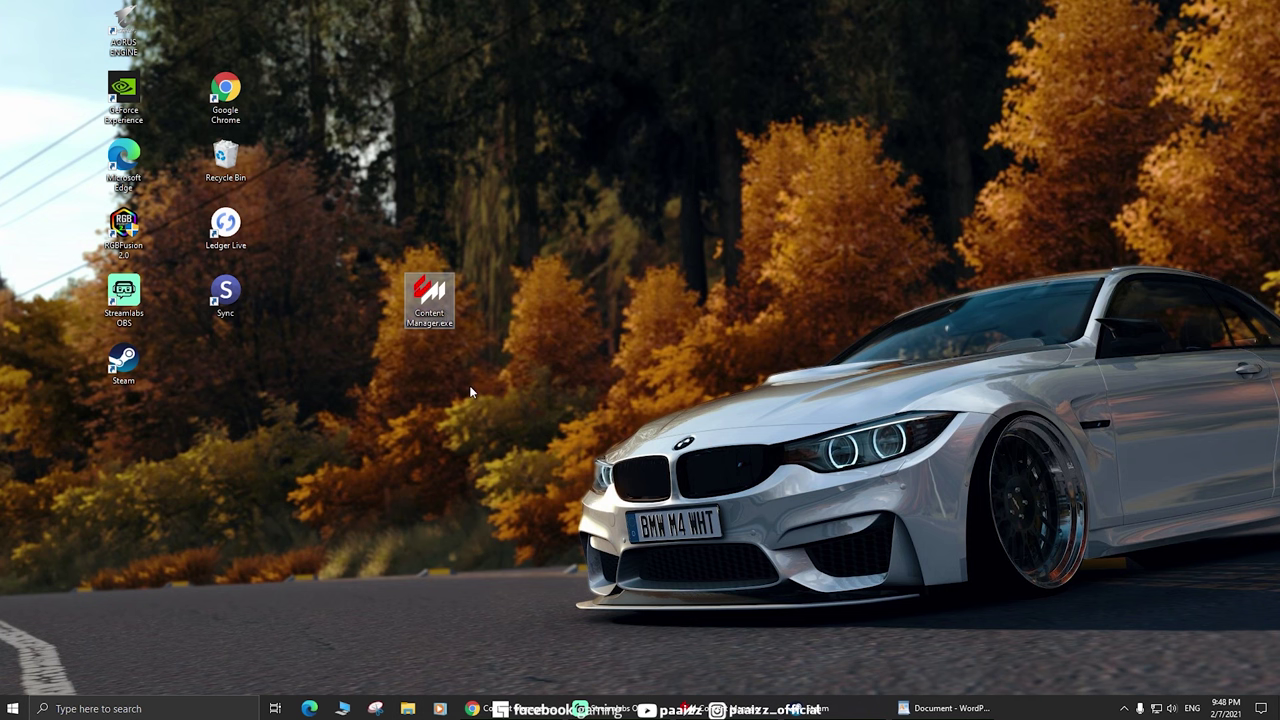
{"action": "double_click", "coordinate": [443, 312]}
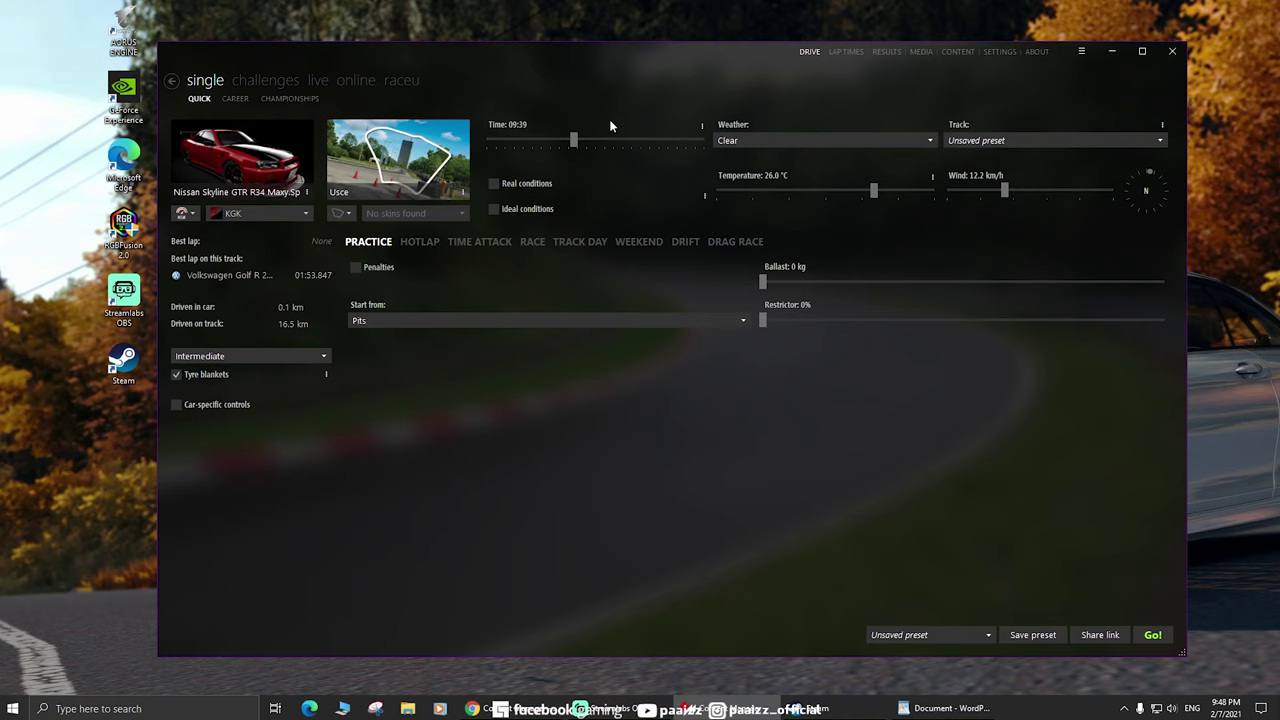
- Look through Content Manager's lap times, results and media pages, and open the Content Manager section of the settings
{"action": "left_click", "coordinate": [841, 53]}
{"action": "left_click", "coordinate": [887, 52]}
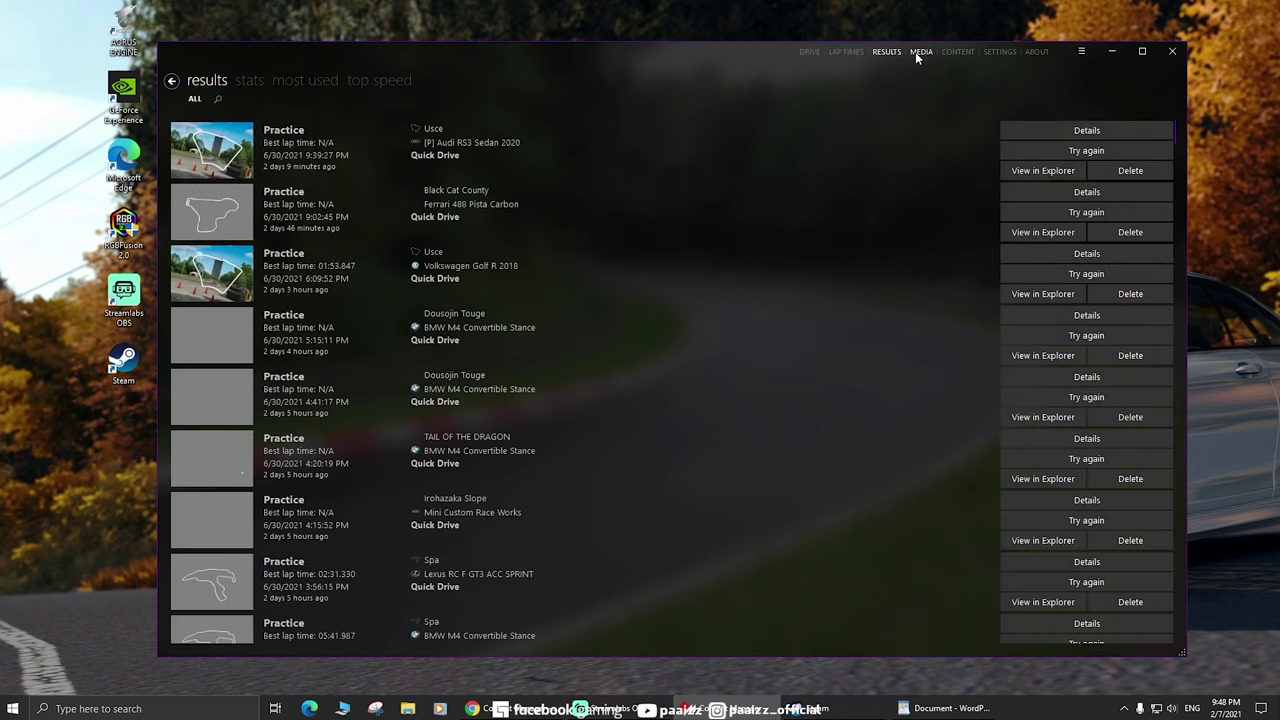
{"action": "left_click", "coordinate": [915, 52]}
{"action": "left_click", "coordinate": [999, 51]}
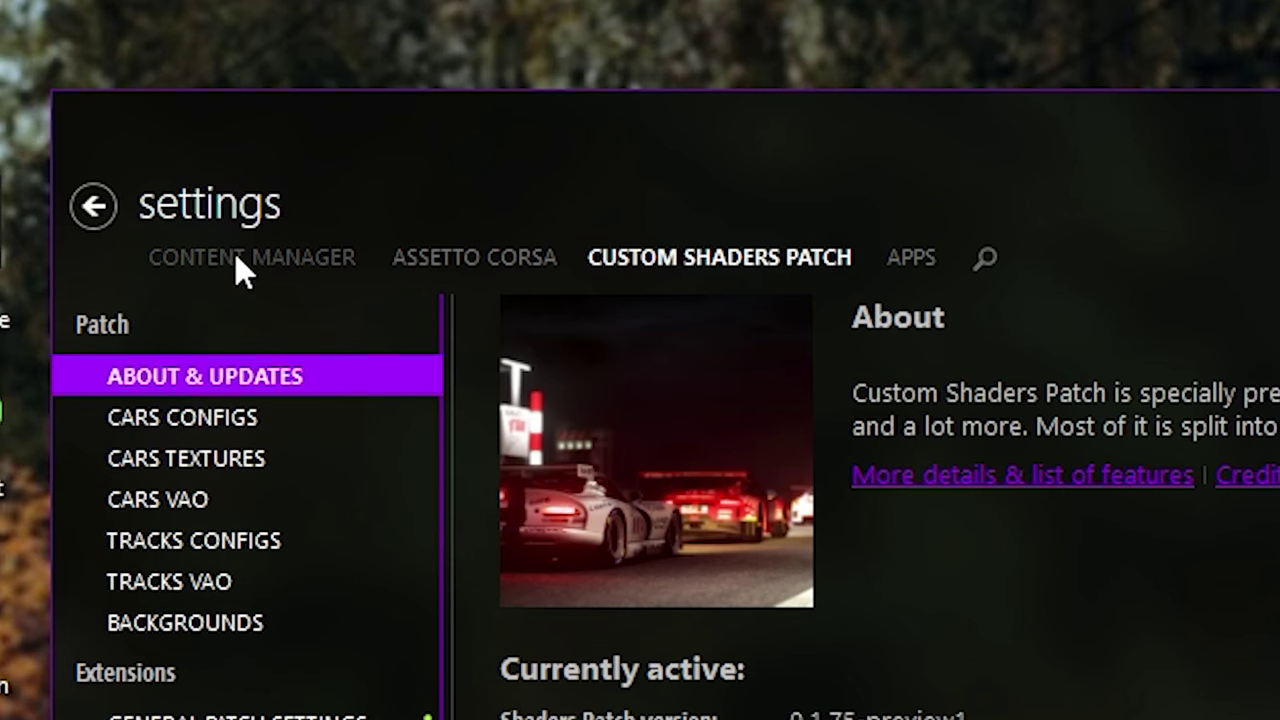
{"action": "left_click", "coordinate": [223, 100]}
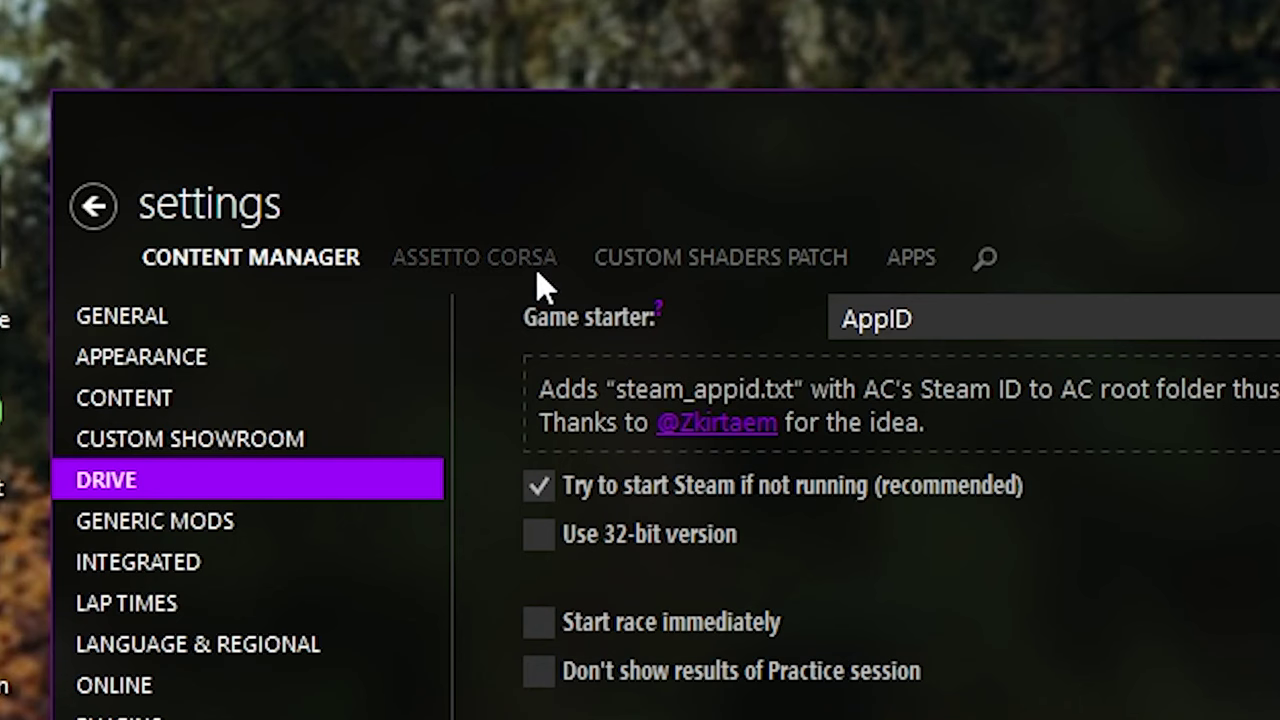
- Look through the Assetto Corsa and Custom Shaders Patch settings, including Rain FX and Logitech G27, and return to the Content Manager section
{"action": "left_click", "coordinate": [483, 277]}
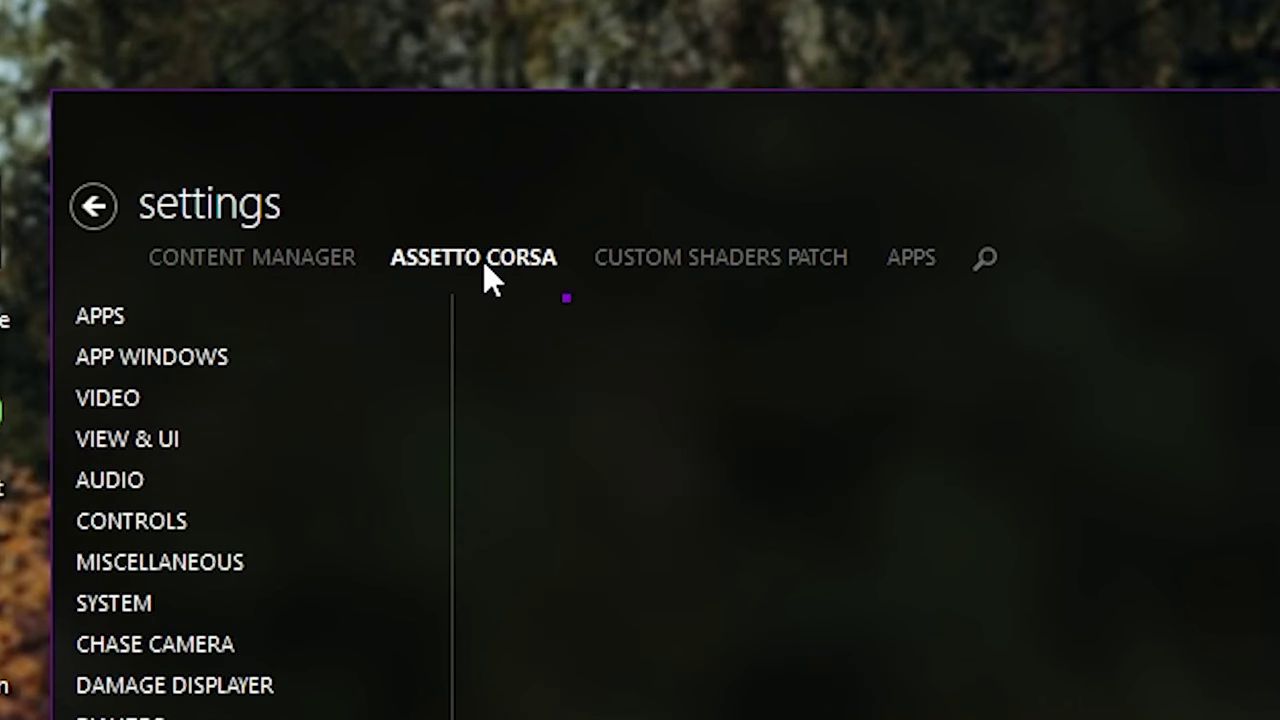
{"action": "left_click", "coordinate": [756, 263]}
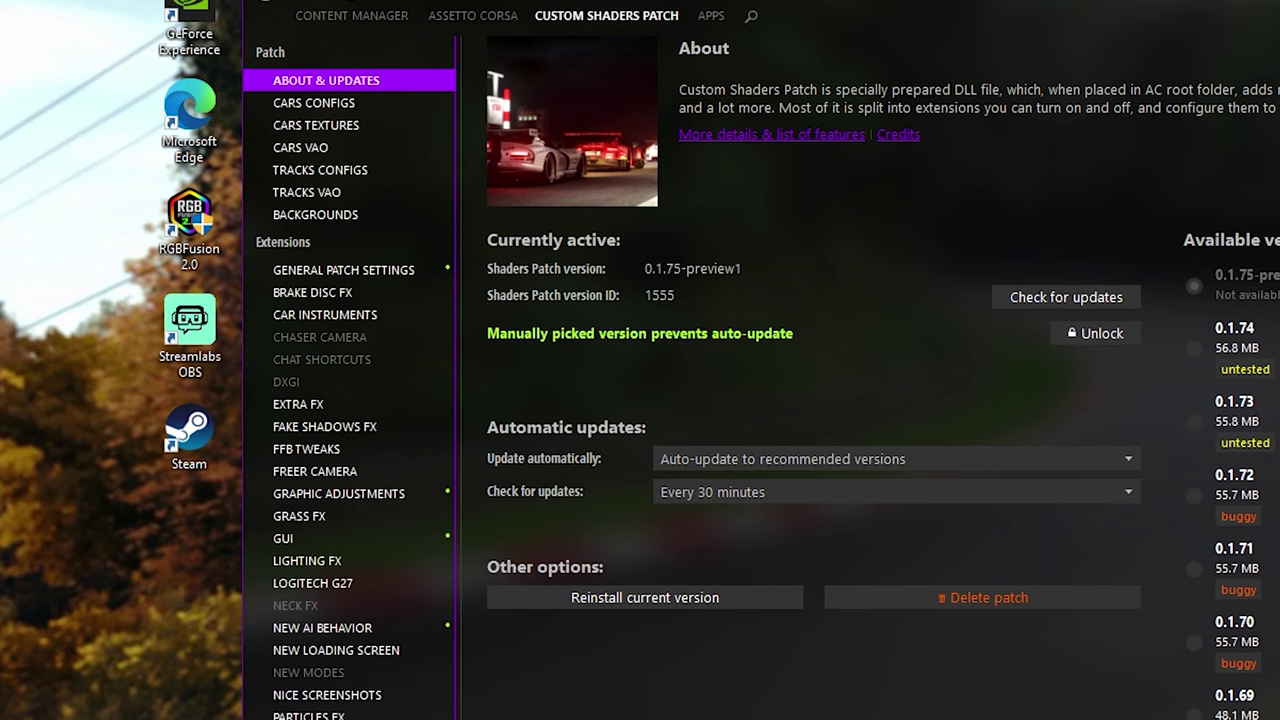
{"action": "scroll", "coordinate": [340, 560], "scroll_direction": "down", "scroll_amount": 2}
{"action": "left_click", "coordinate": [342, 651]}
{"action": "left_click", "coordinate": [345, 637]}
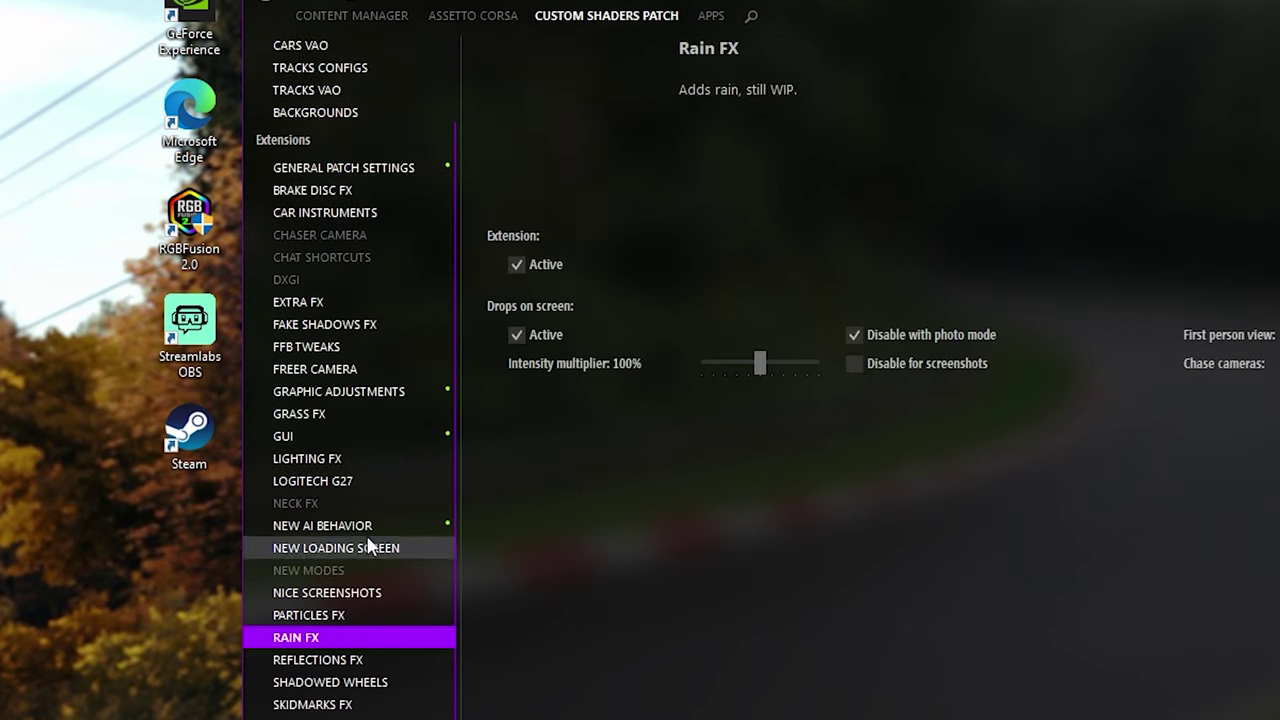
{"action": "left_click", "coordinate": [371, 478]}
{"action": "scroll", "coordinate": [250, 369], "scroll_direction": "up", "scroll_amount": 2}
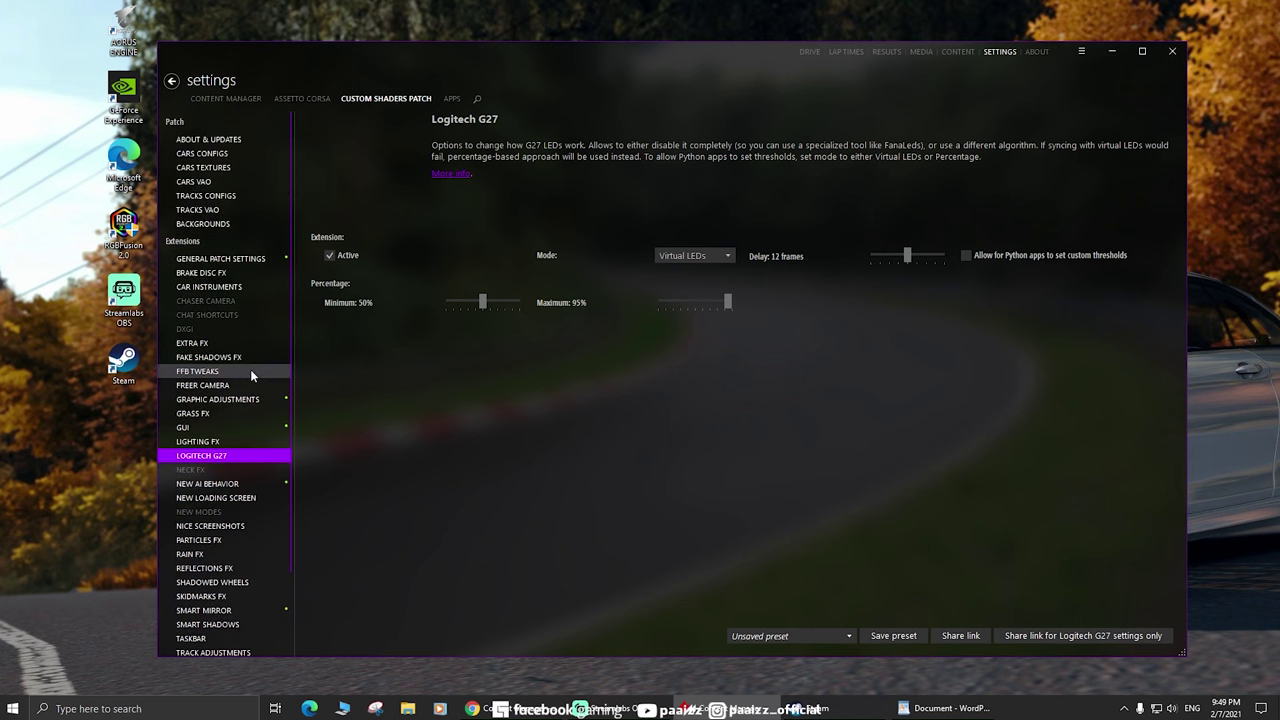
{"action": "left_click", "coordinate": [239, 102]}
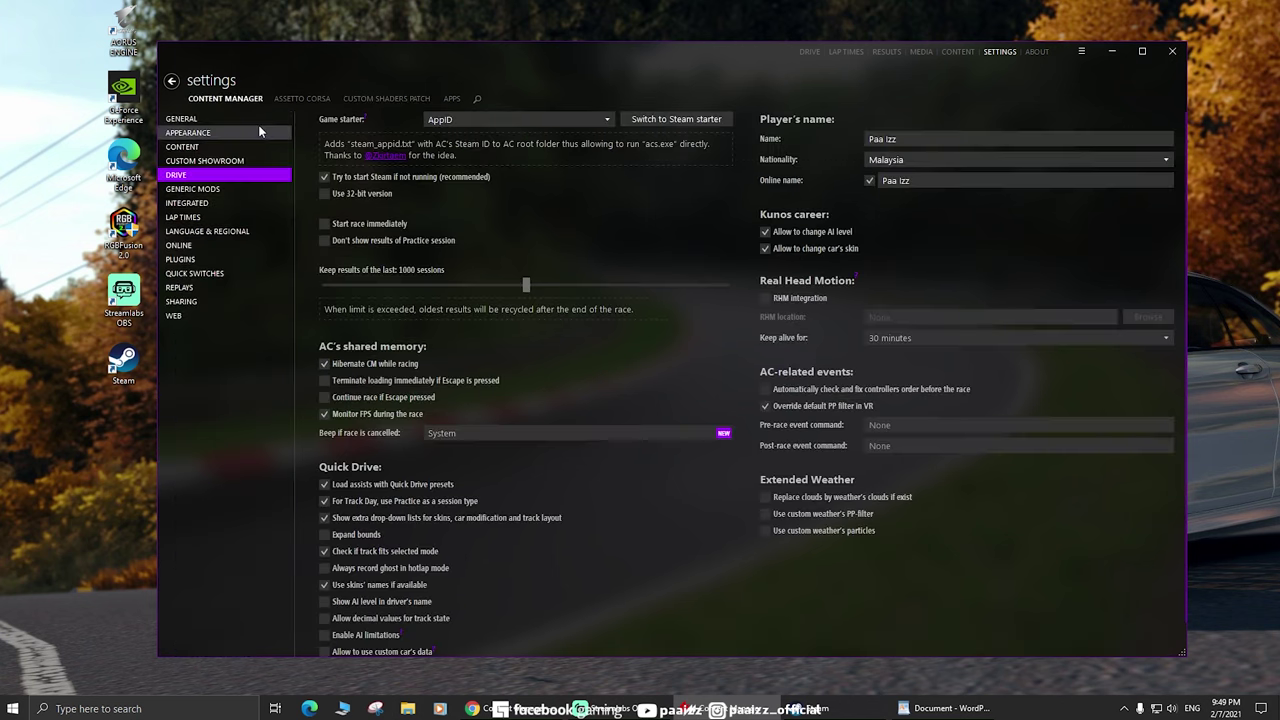
- Minimize Content Manager, glance at the Steam DLC list, and switch to Chrome to view the quick drive and career mode features
{"action": "left_click", "coordinate": [1115, 53]}
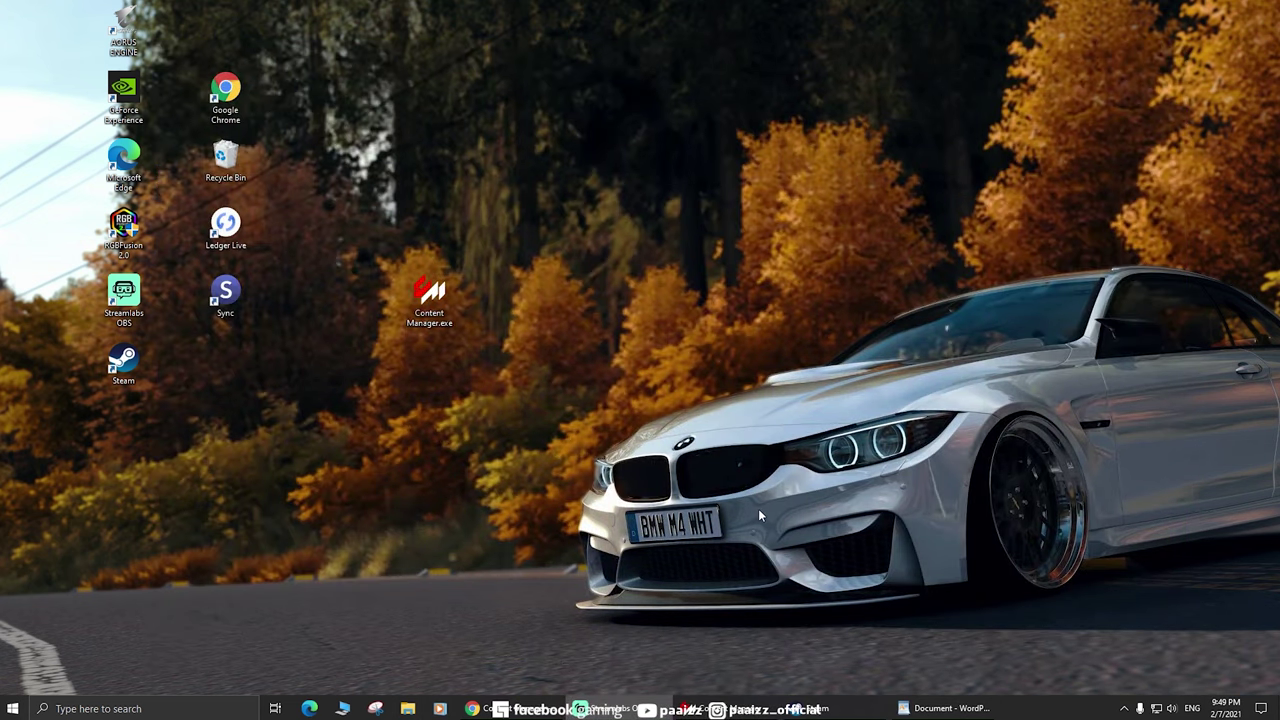
{"action": "left_click", "coordinate": [800, 708]}
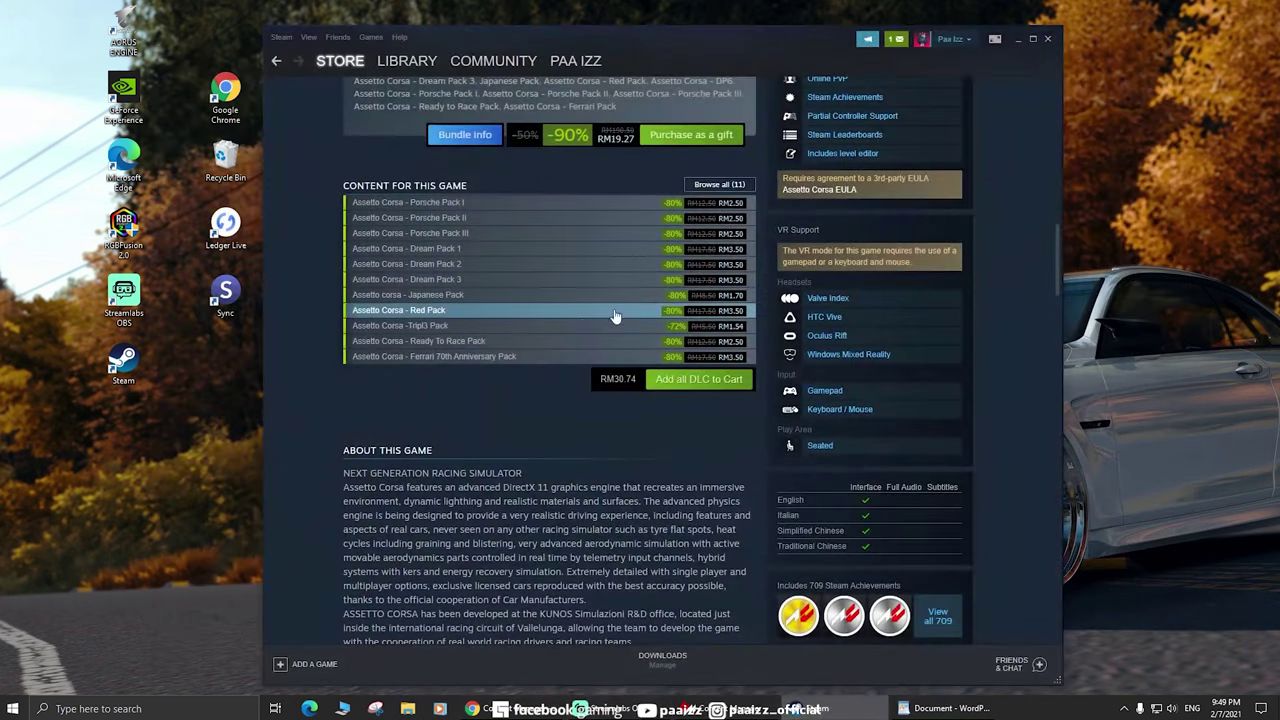
{"action": "left_click", "coordinate": [800, 708]}
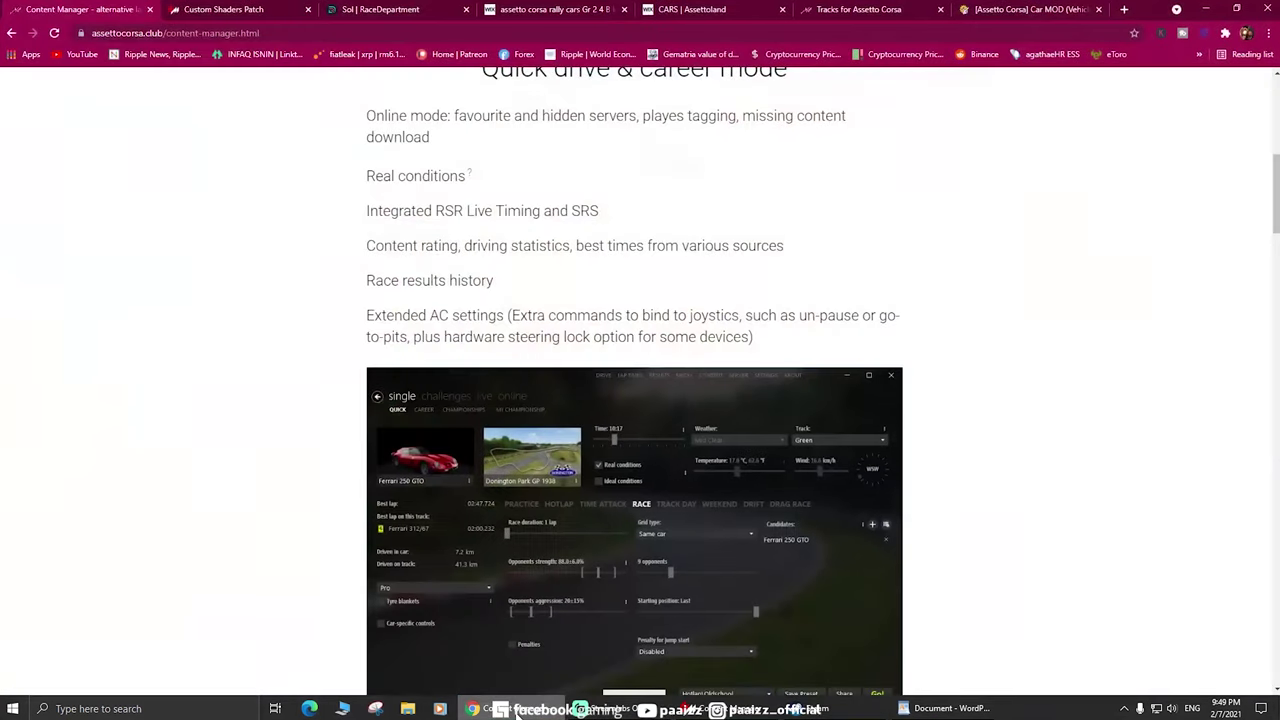
{"action": "left_click", "coordinate": [472, 708]}
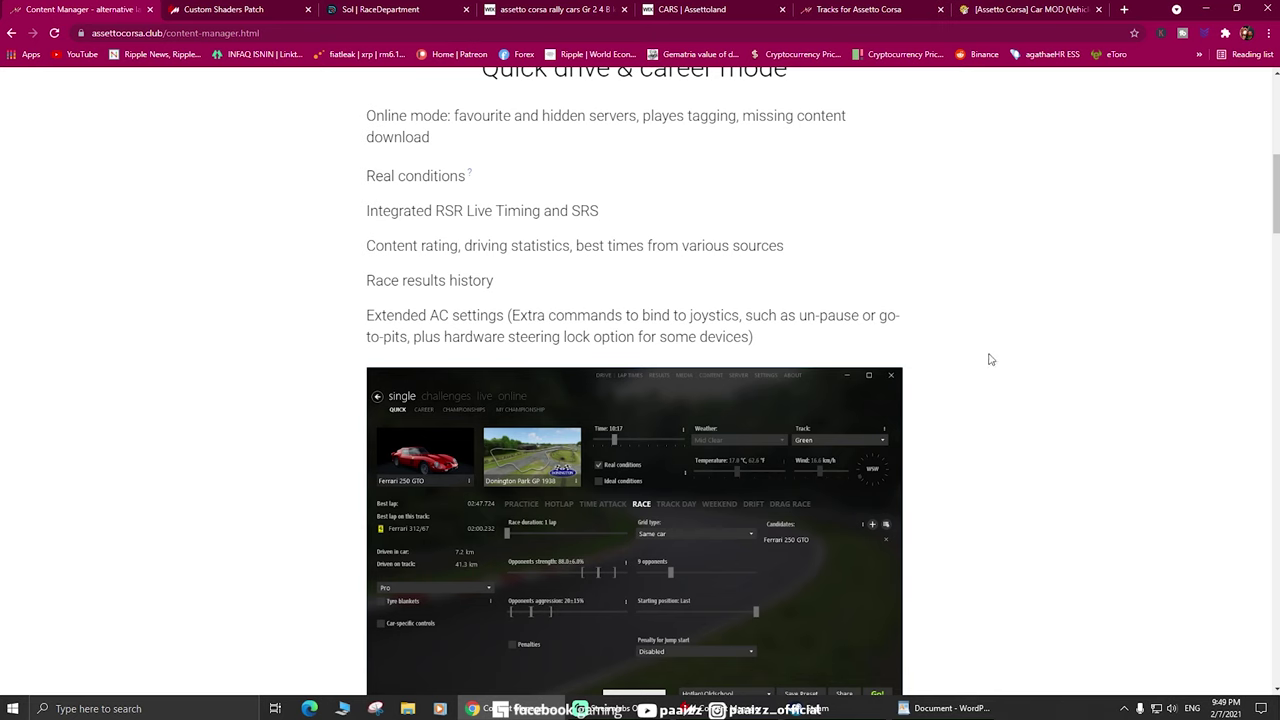
{"action": "scroll", "coordinate": [877, 348], "scroll_direction": "down", "scroll_amount": 1}
{"action": "scroll", "coordinate": [877, 346], "scroll_direction": "up", "scroll_amount": 2}
{"action": "scroll", "coordinate": [545, 313], "scroll_direction": "up", "scroll_amount": 1}
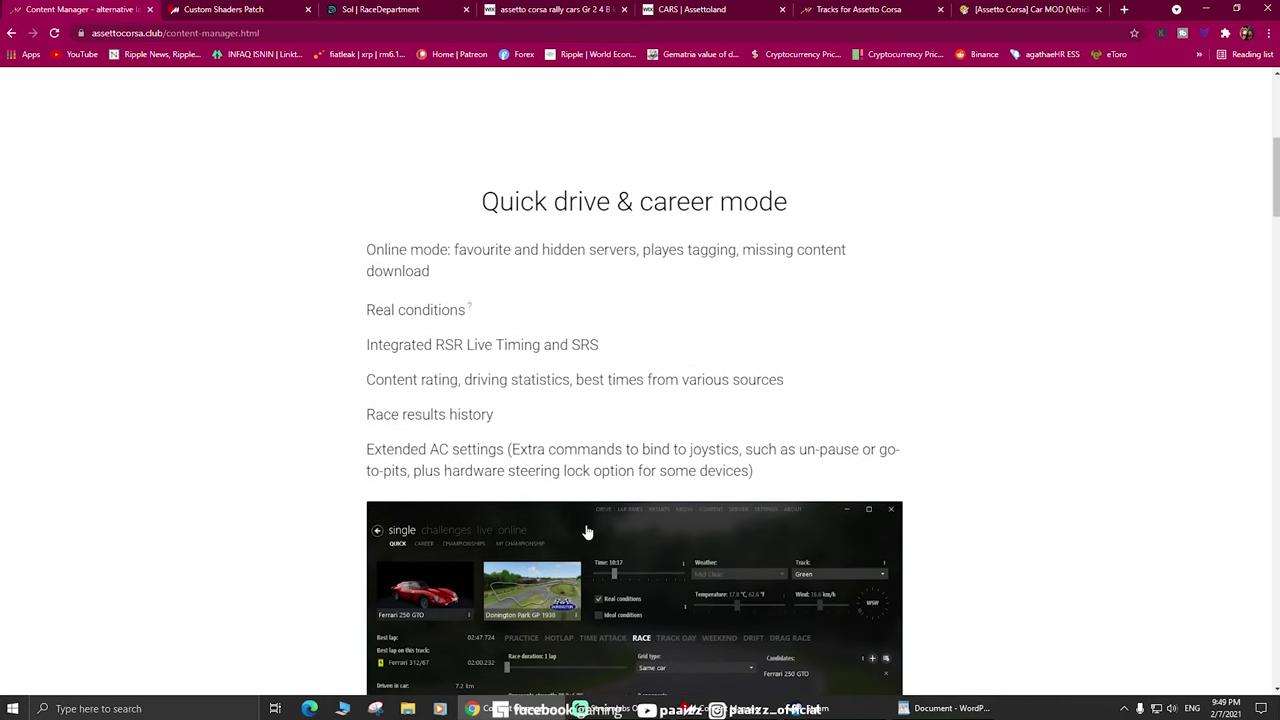
- Switch to Content Manager, view the single-player quick drive setup and the online server list, and minimize it
{"action": "key", "text": "alt+Tab"}
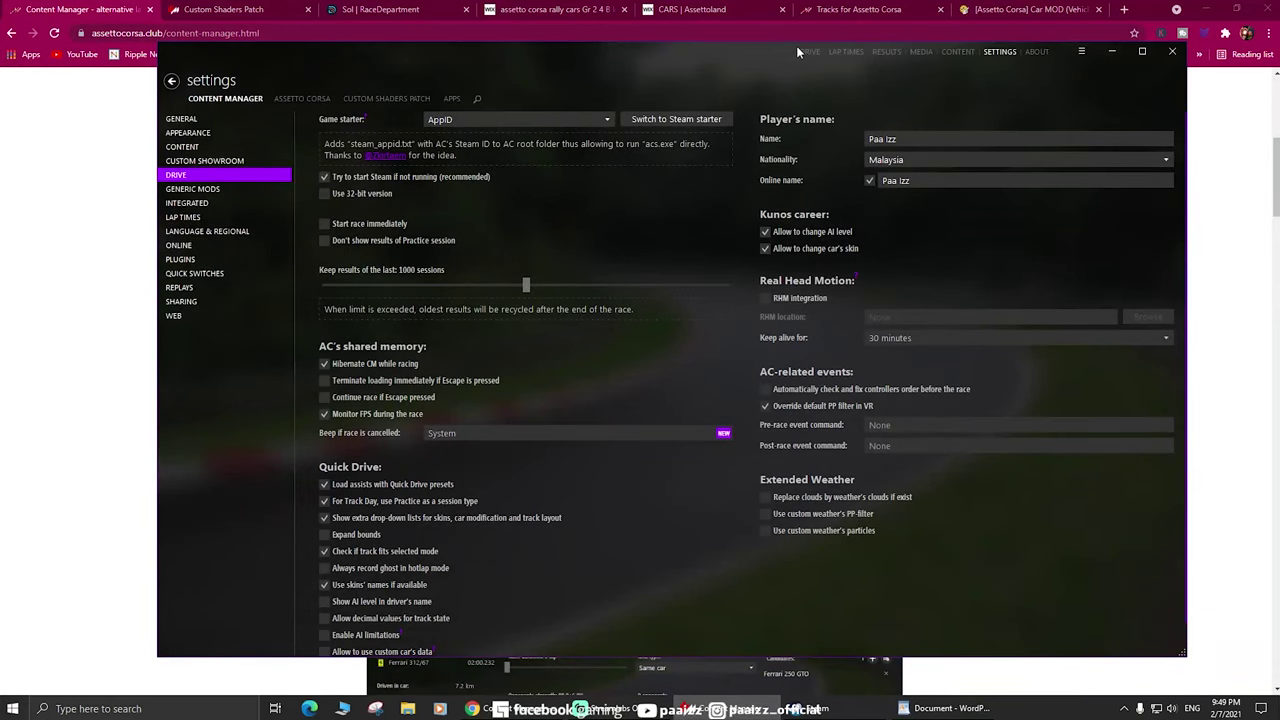
{"action": "left_click", "coordinate": [803, 51]}
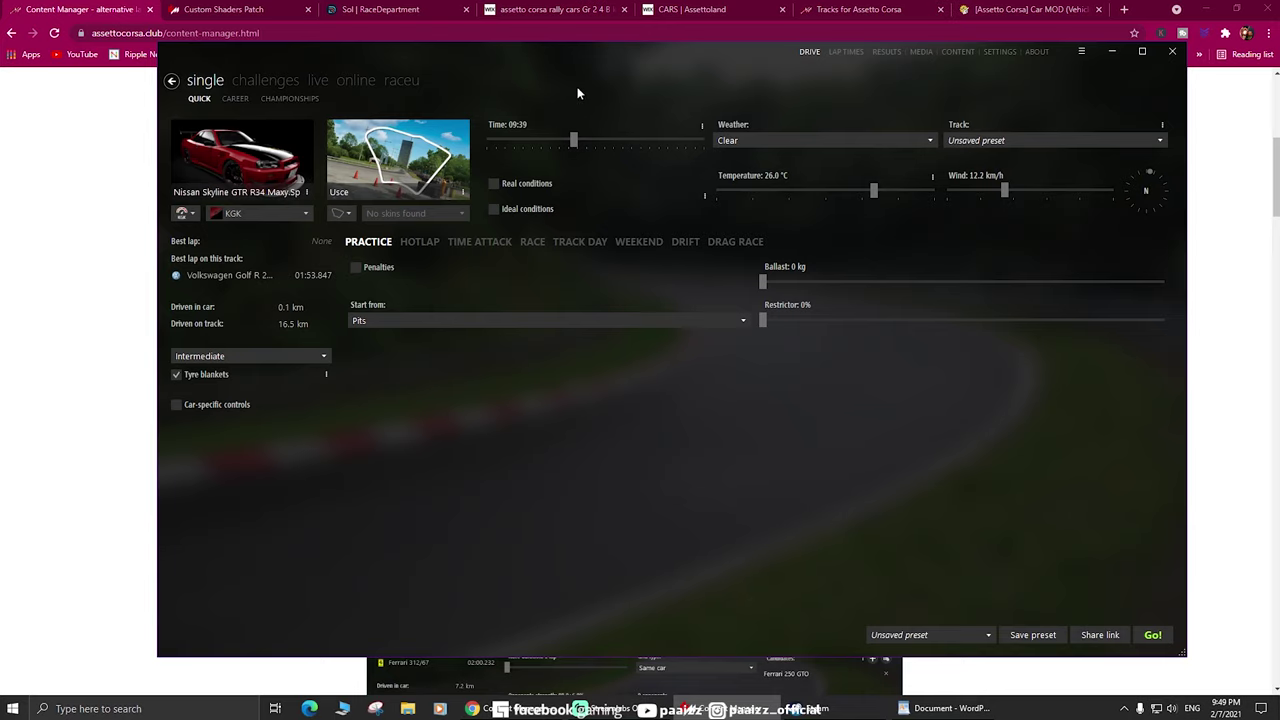
{"action": "left_click", "coordinate": [348, 81]}
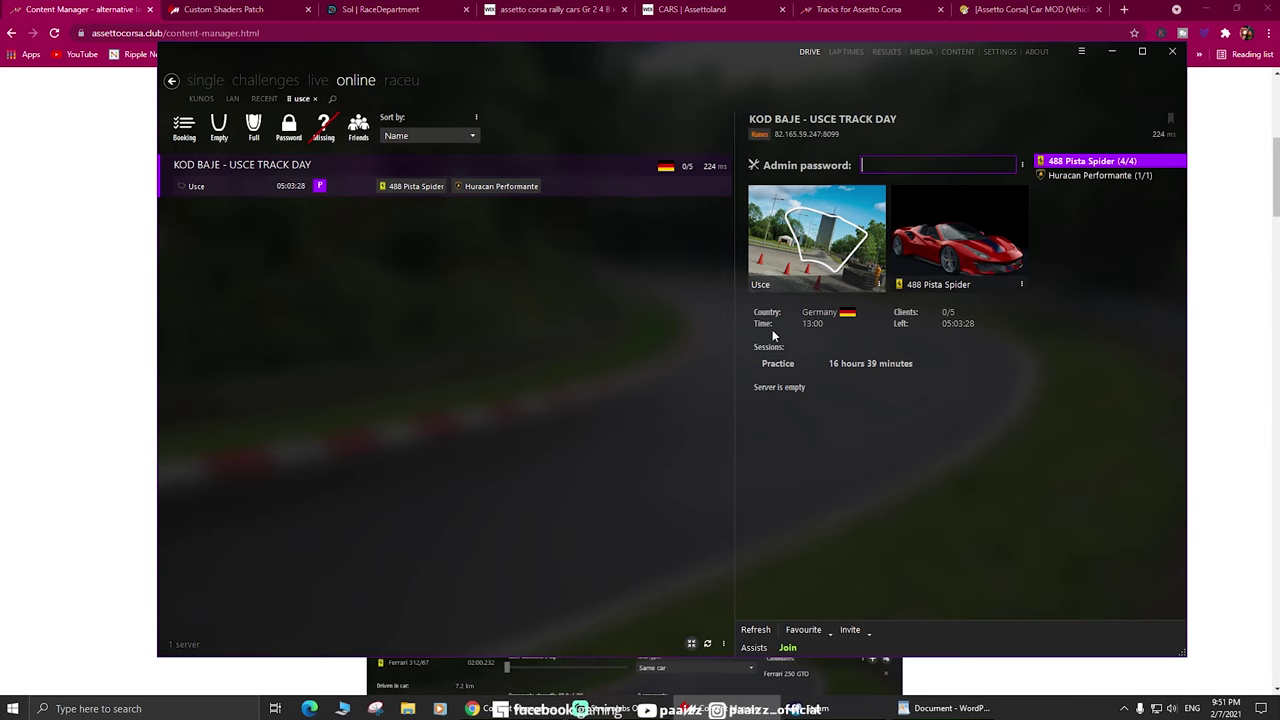
{"action": "left_click", "coordinate": [1115, 55]}
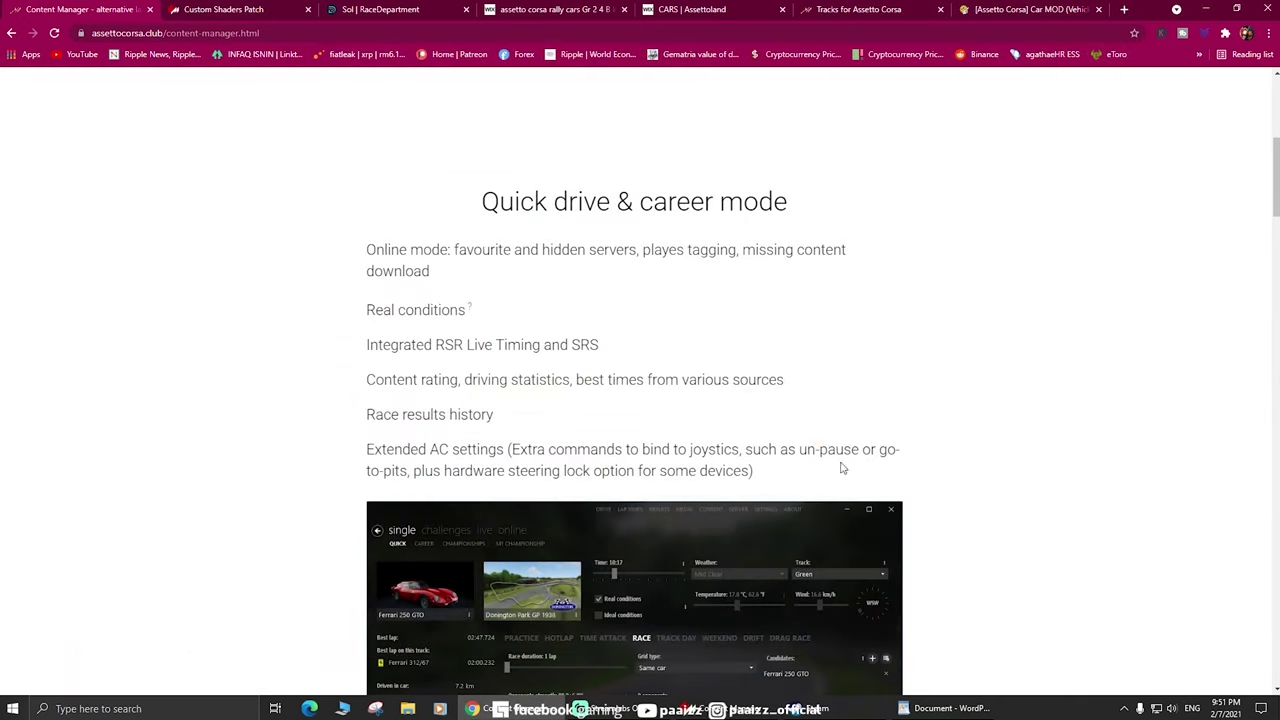
- Read through the Content Manager web page, from the quick drive features down to the download section at its end
{"action": "scroll", "coordinate": [634, 477], "scroll_direction": "down", "scroll_amount": 2}
{"action": "scroll", "coordinate": [660, 400], "scroll_direction": "up", "scroll_amount": 1}
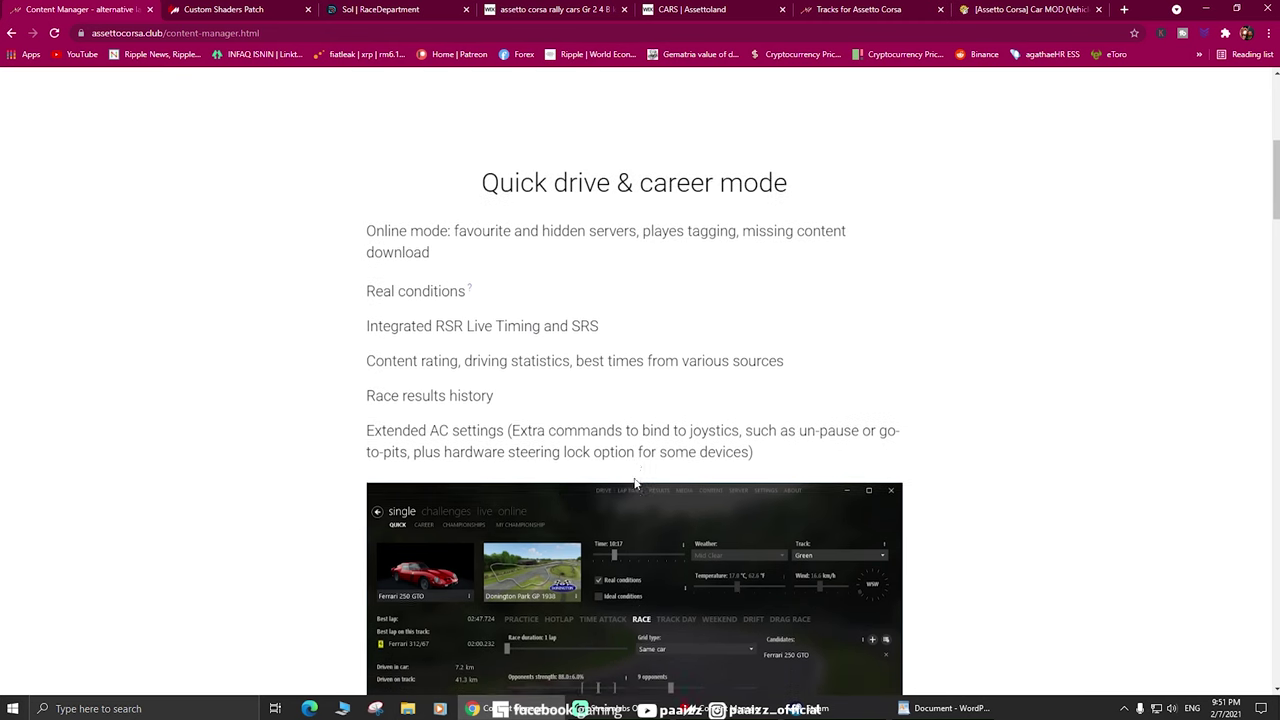
{"action": "scroll", "coordinate": [716, 287], "scroll_direction": "down", "scroll_amount": 2}
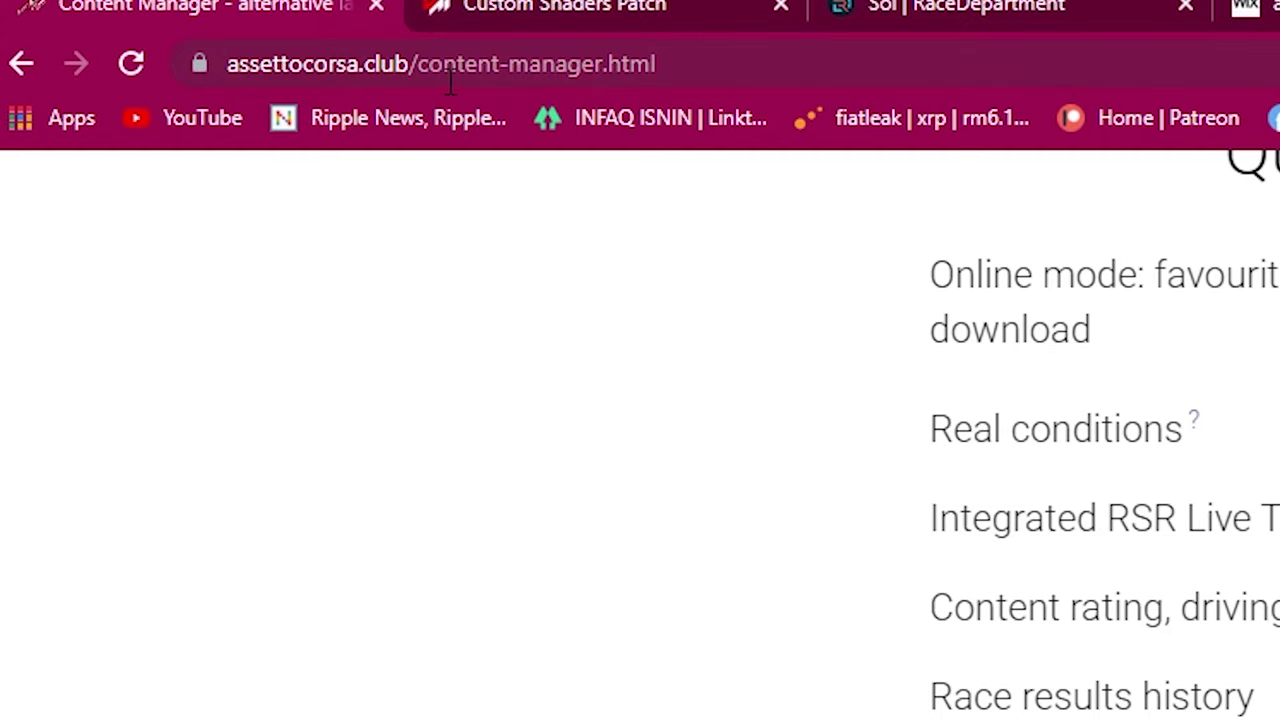
{"action": "scroll", "coordinate": [1105, 433], "scroll_direction": "up", "scroll_amount": 1}
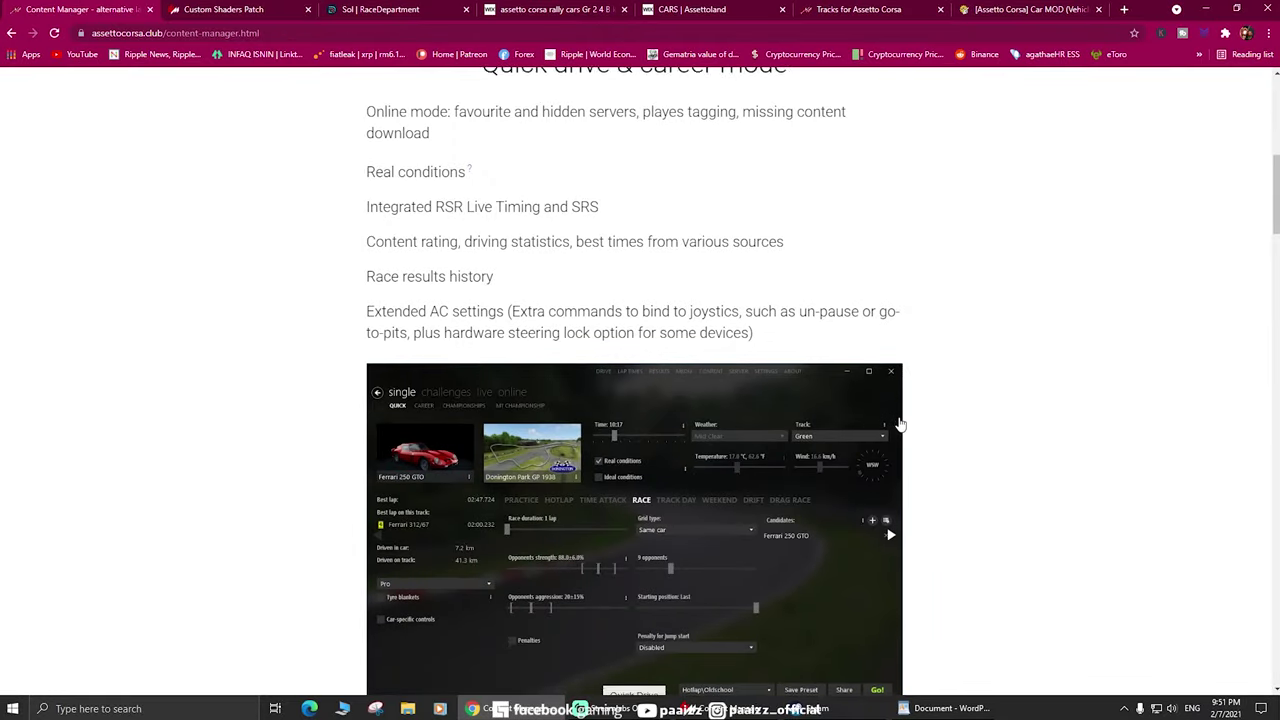
{"action": "scroll", "coordinate": [900, 430], "scroll_direction": "down", "scroll_amount": 3}
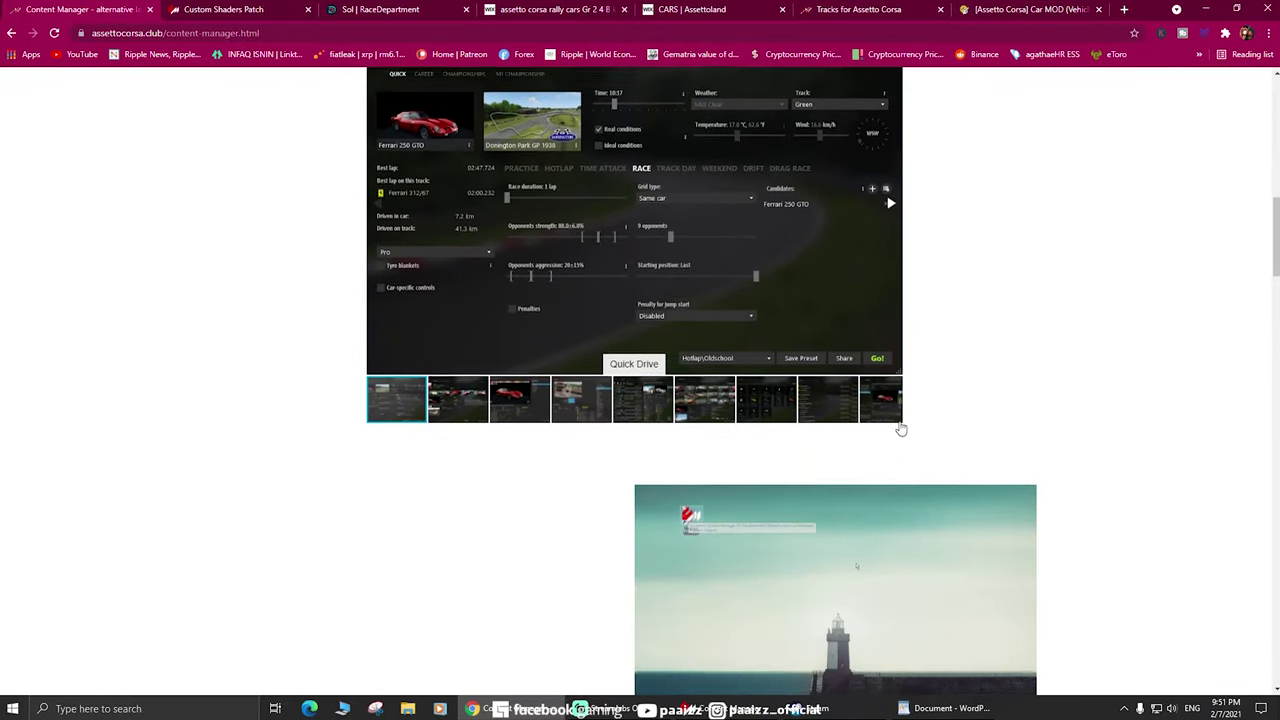
{"action": "scroll", "coordinate": [900, 428], "scroll_direction": "down", "scroll_amount": 6}
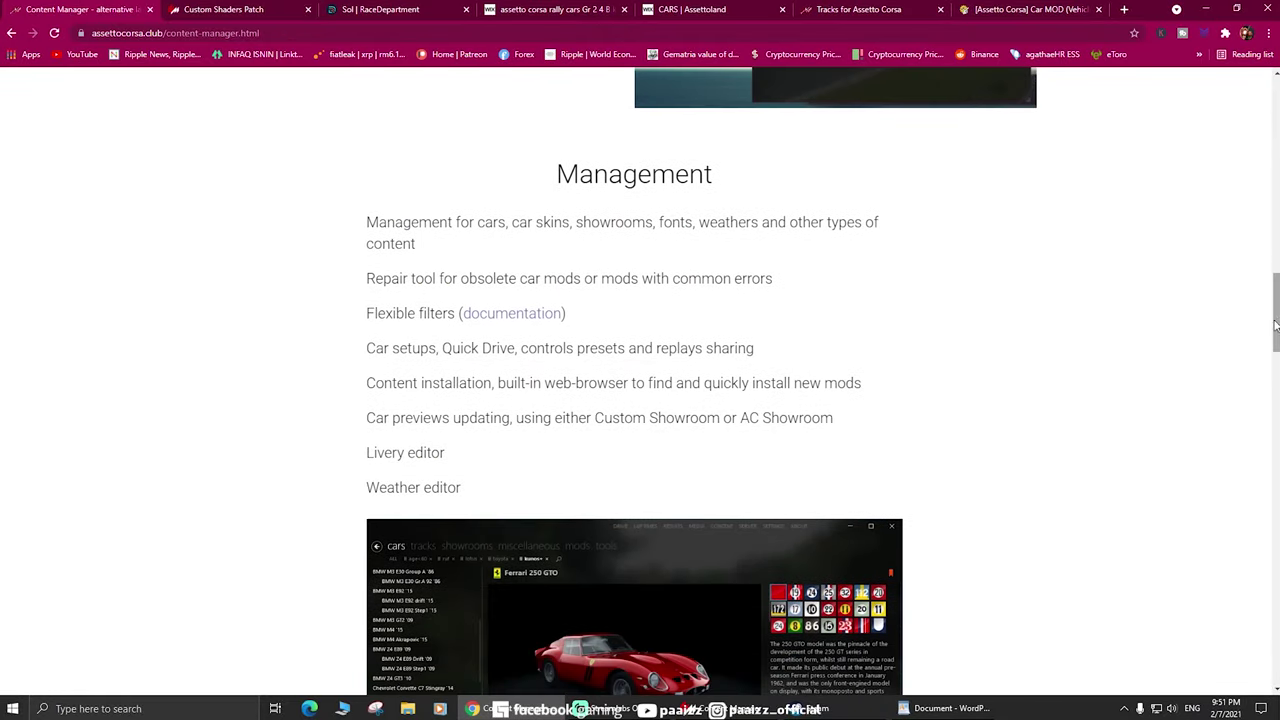
{"action": "left_click_drag", "start_coordinate": [1275, 325], "coordinate": [1268, 472]}
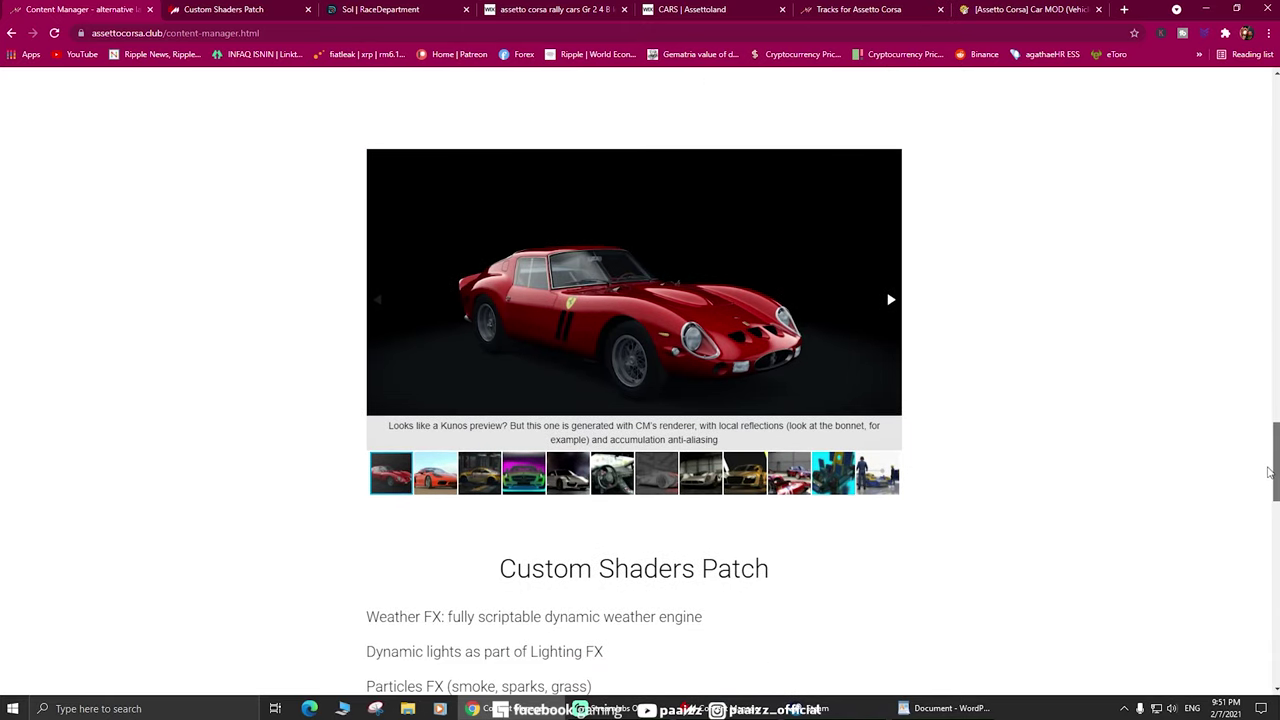
{"action": "left_click_drag", "start_coordinate": [1268, 472], "coordinate": [1252, 636]}
{"action": "scroll", "coordinate": [1230, 632], "scroll_direction": "down", "scroll_amount": 1}
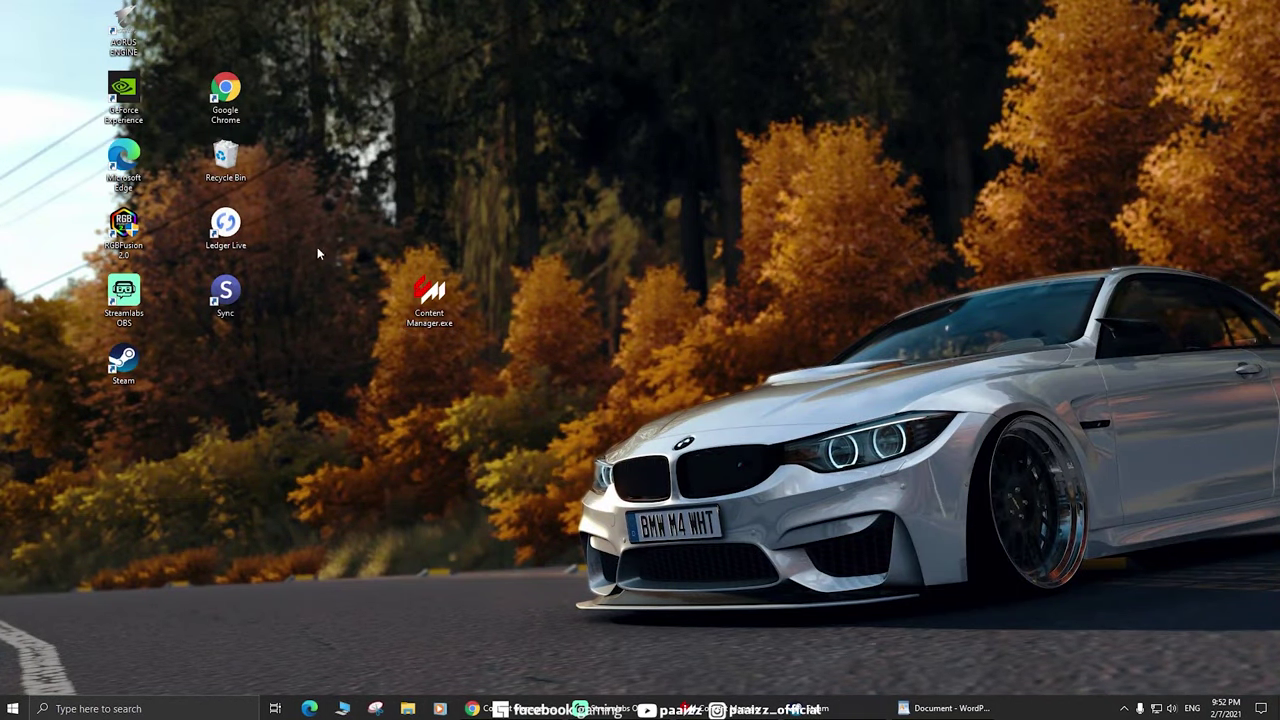
- Highlight Content Manager.exe on the desktop, view the launcher's Custom Shaders Patch settings, and close the launcher
{"action": "left_click_drag", "start_coordinate": [380, 220], "coordinate": [559, 465]}
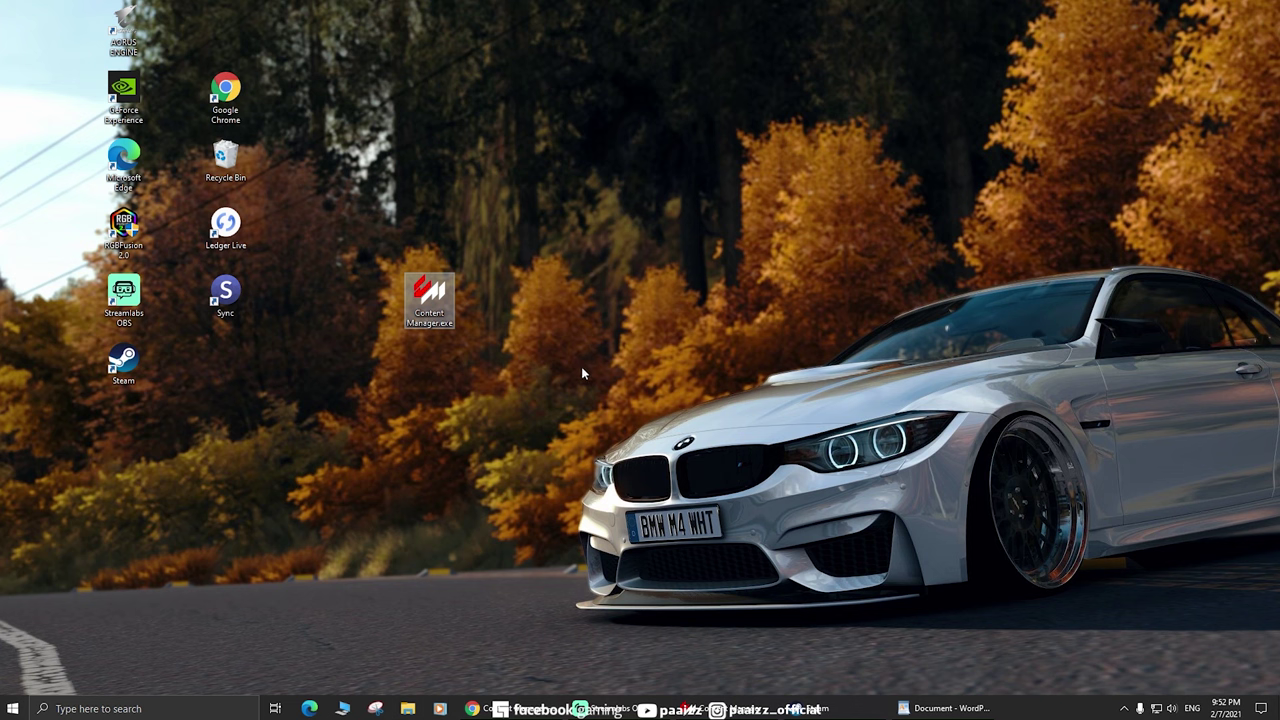
{"action": "left_click_drag", "start_coordinate": [344, 226], "coordinate": [598, 432]}
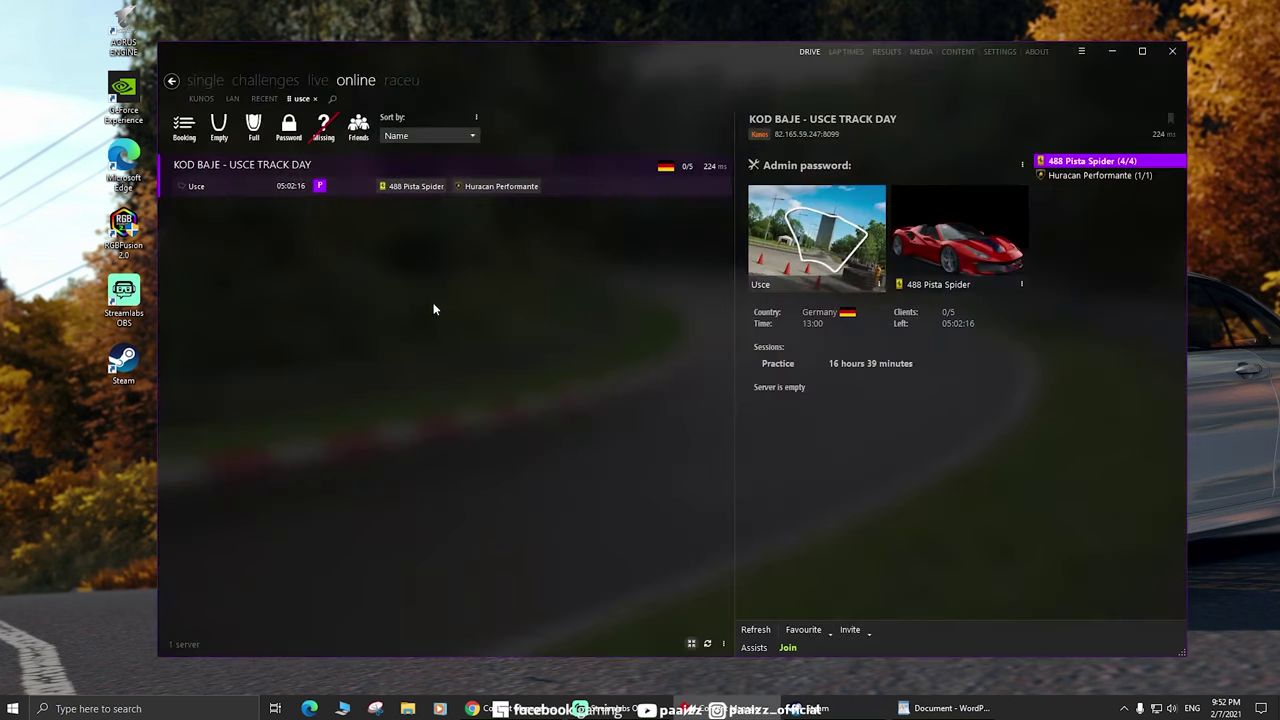
{"action": "left_click", "coordinate": [1000, 51]}
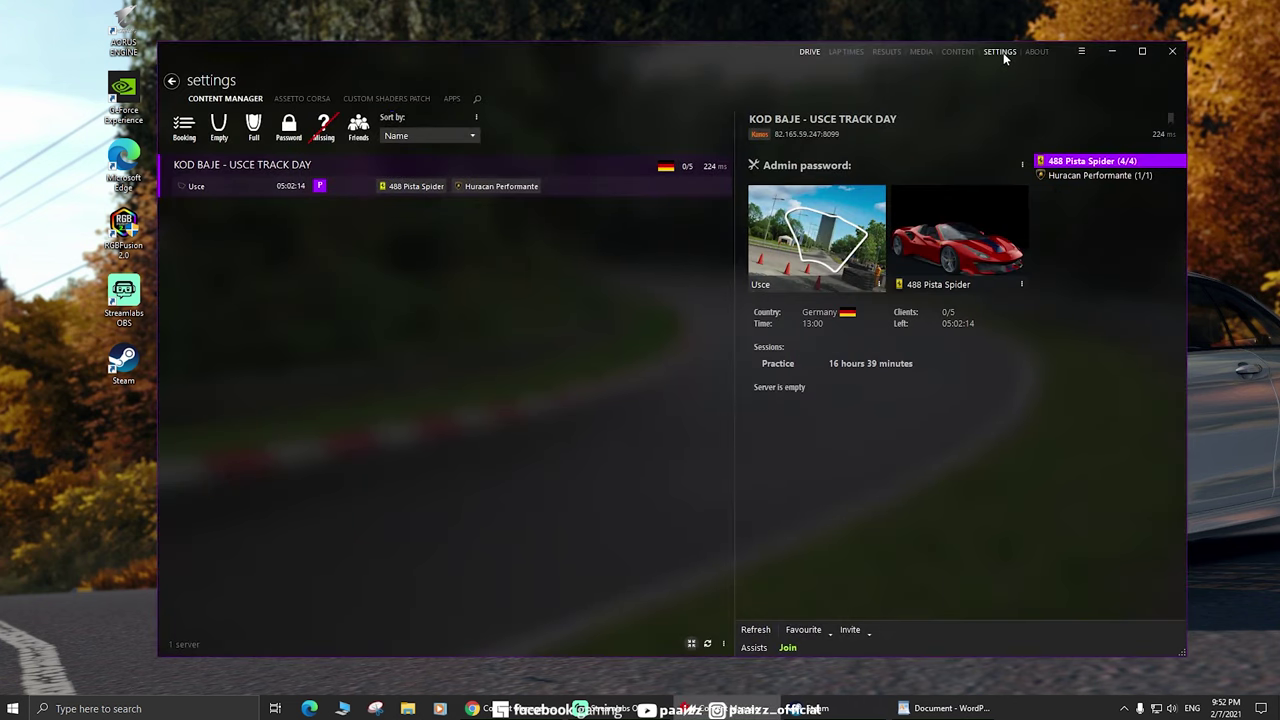
{"action": "left_click", "coordinate": [388, 99]}
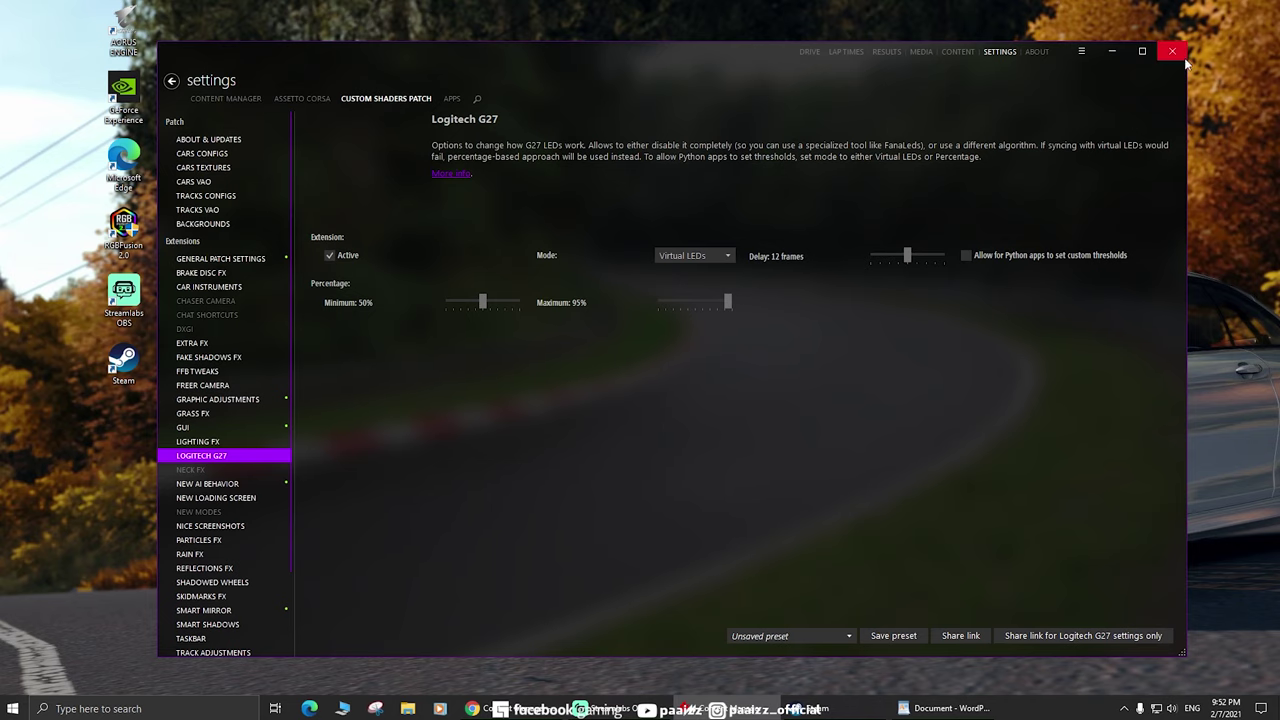
{"action": "left_click", "coordinate": [1172, 51]}
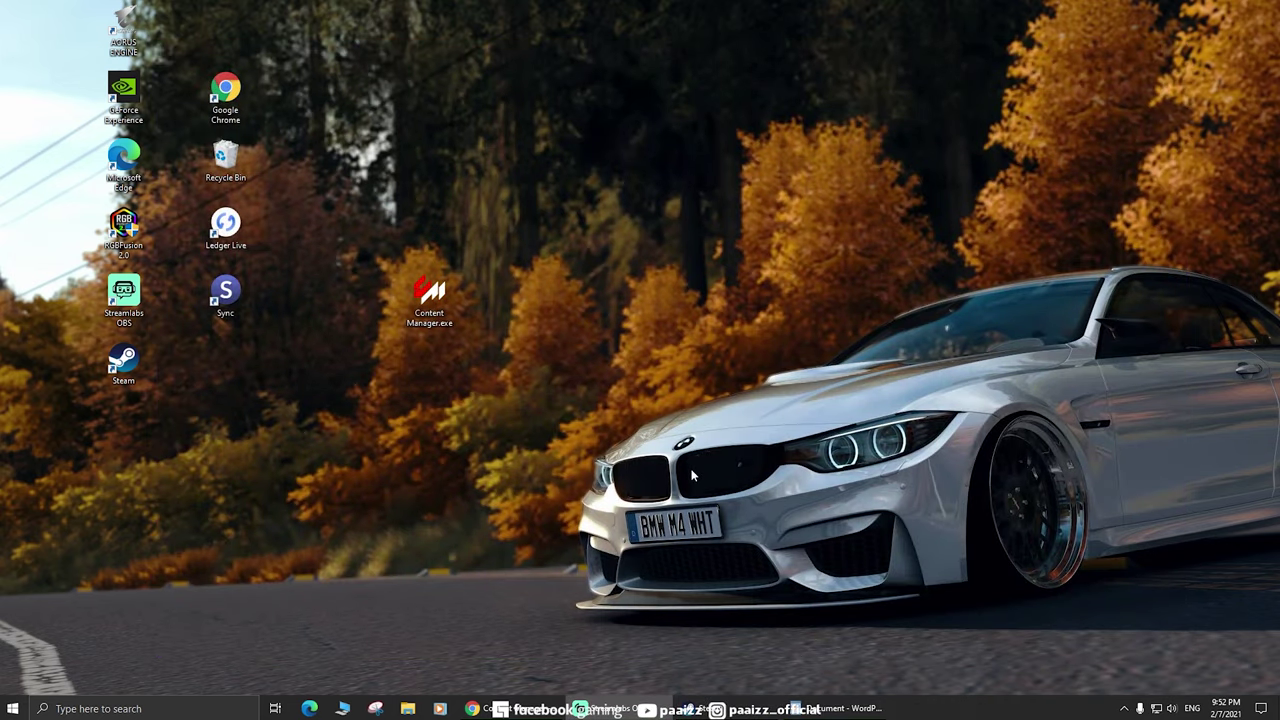
- Switch to Chrome and examine the Custom Shaders Patch page at acstuff.ru/patch, including its address and download versions, then minimize the browser
{"action": "left_click", "coordinate": [471, 708]}
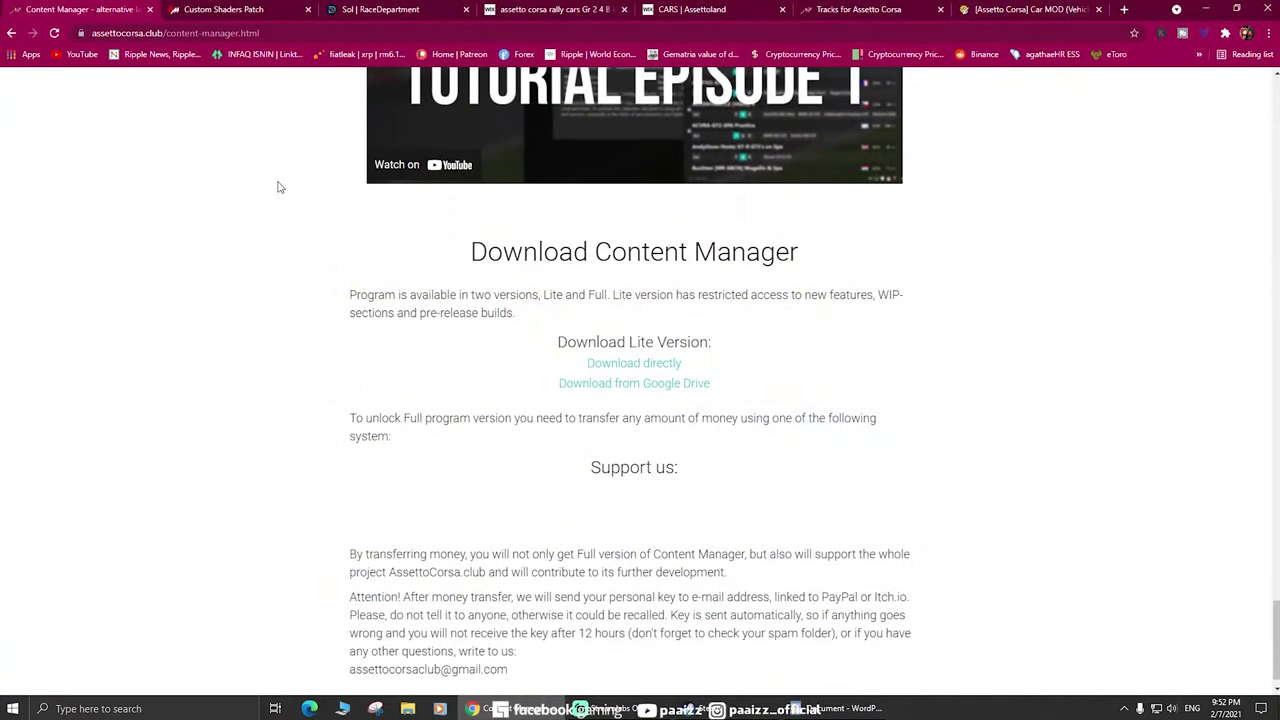
{"action": "left_click", "coordinate": [220, 12]}
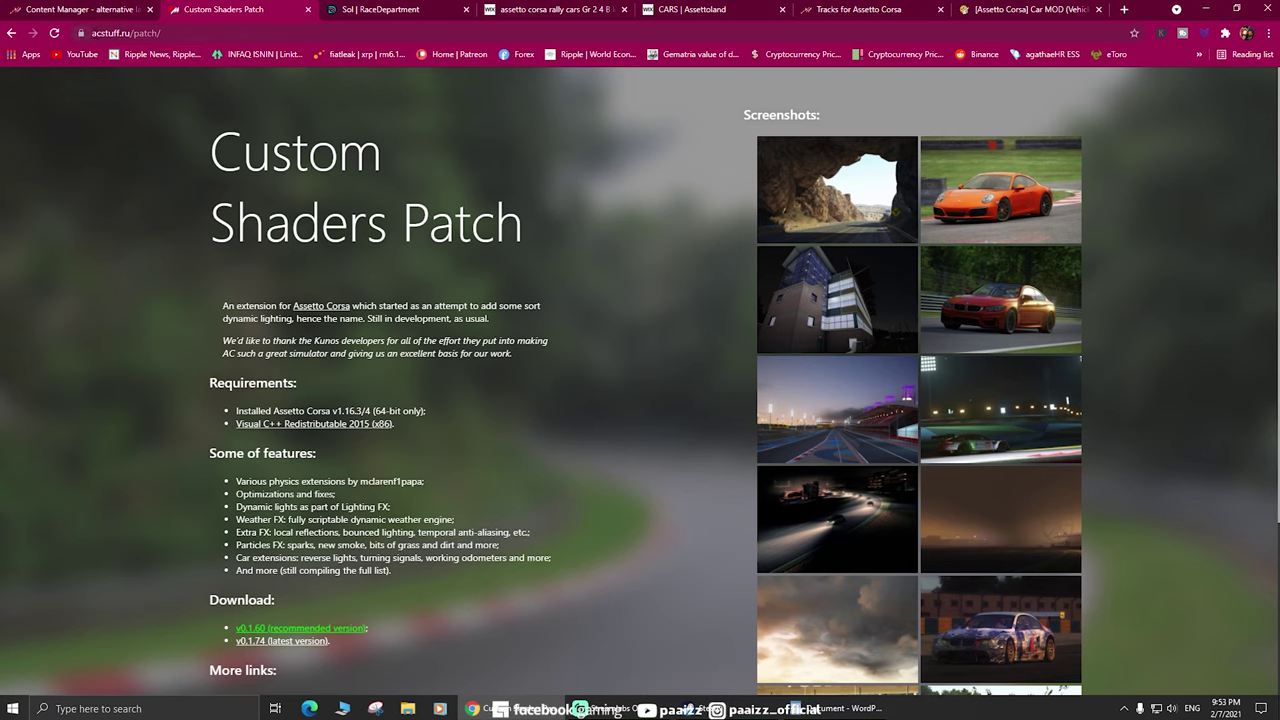
{"action": "left_click", "coordinate": [125, 33]}
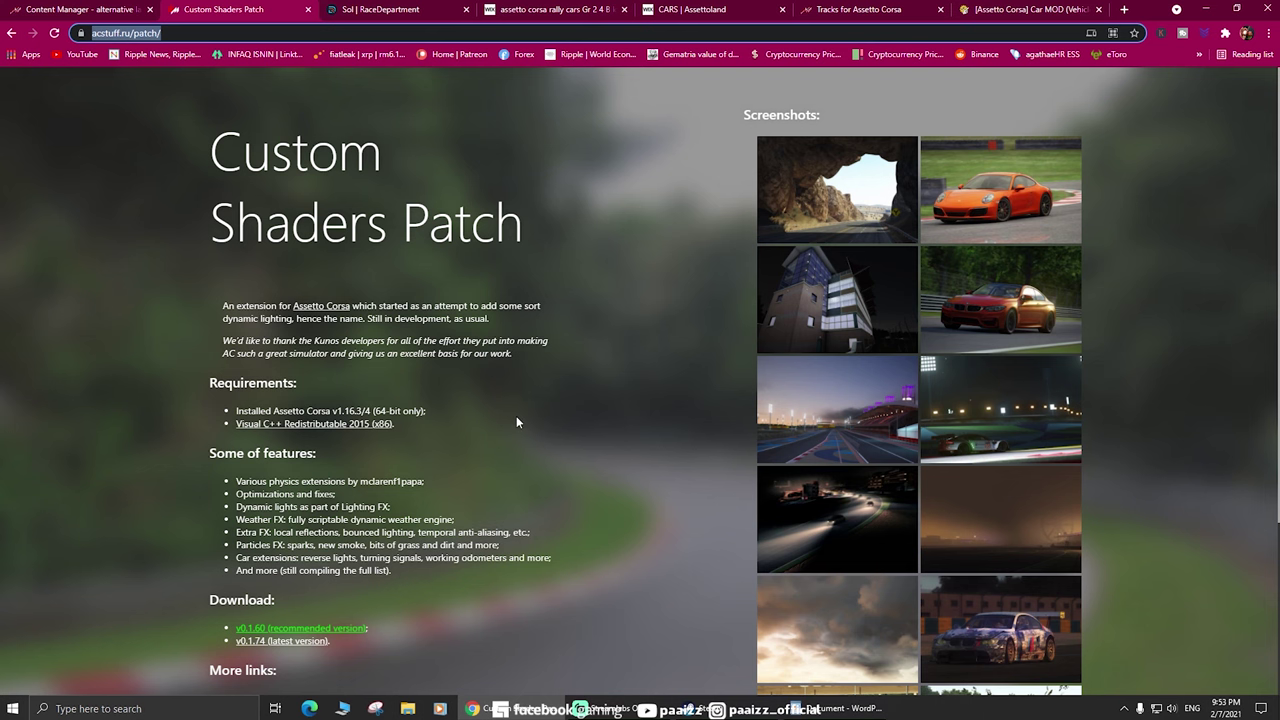
{"action": "scroll", "coordinate": [557, 462], "scroll_direction": "down", "scroll_amount": 2}
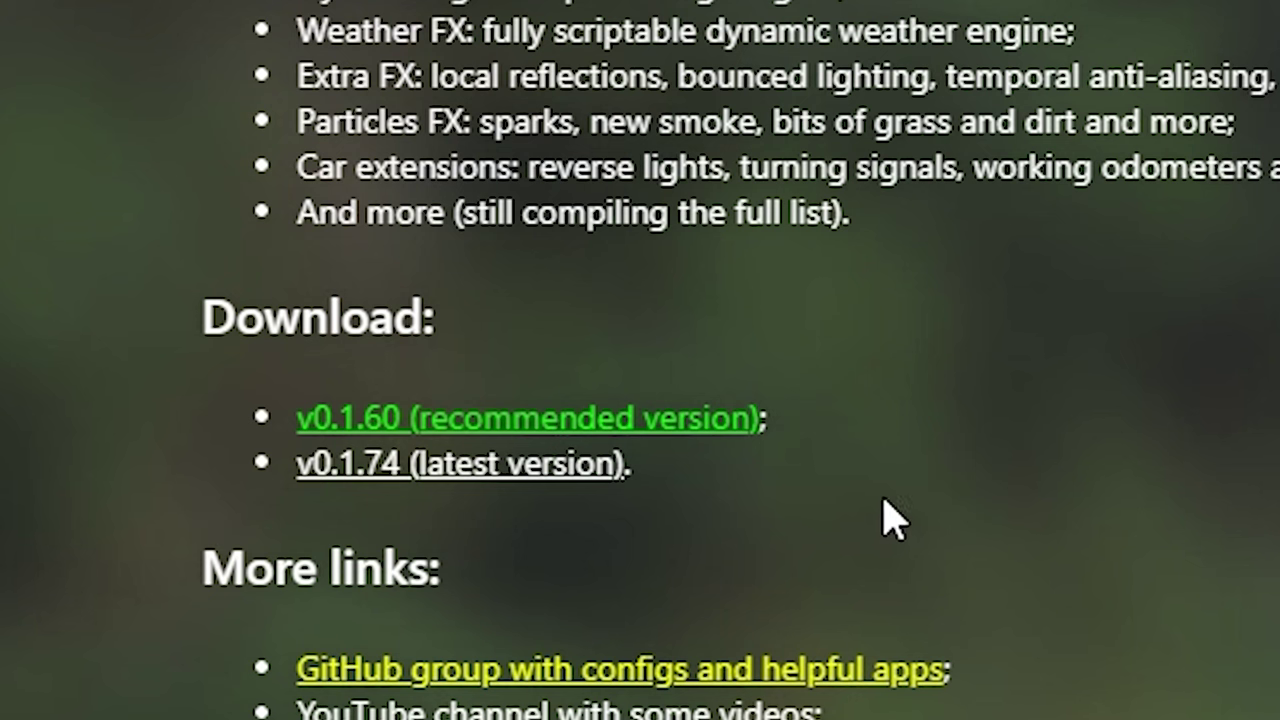
{"action": "left_click_drag", "start_coordinate": [236, 318], "coordinate": [1258, 552]}
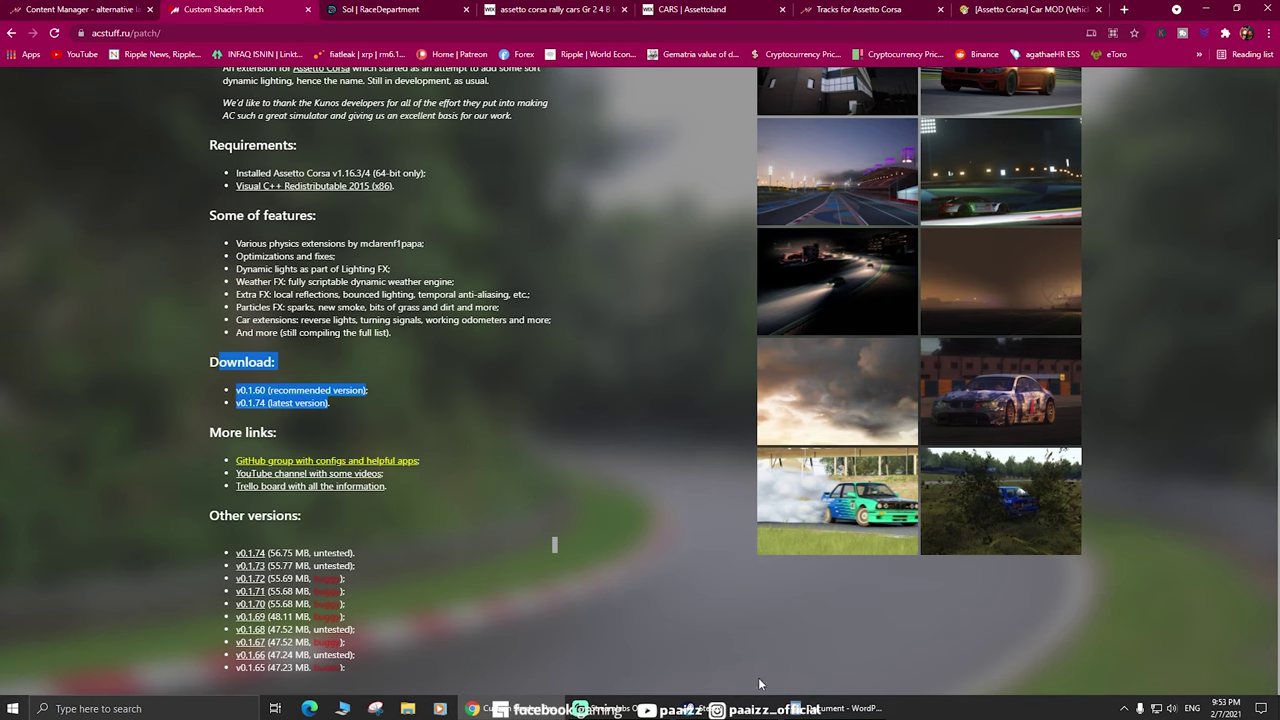
{"action": "left_click", "coordinate": [1207, 12]}
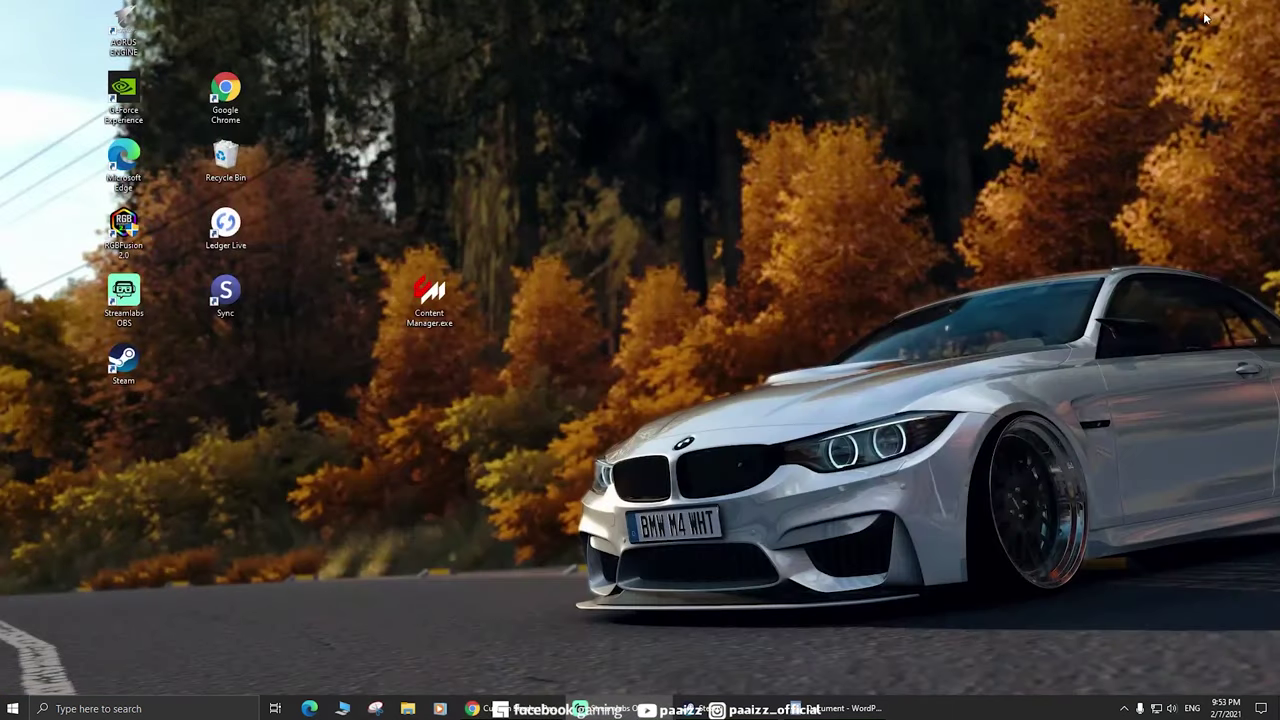
- Download the recommended v0.1.60 of Custom Shaders Patch and show the downloaded zip in its folder
{"action": "left_click", "coordinate": [527, 712]}
{"action": "left_click", "coordinate": [334, 393]}
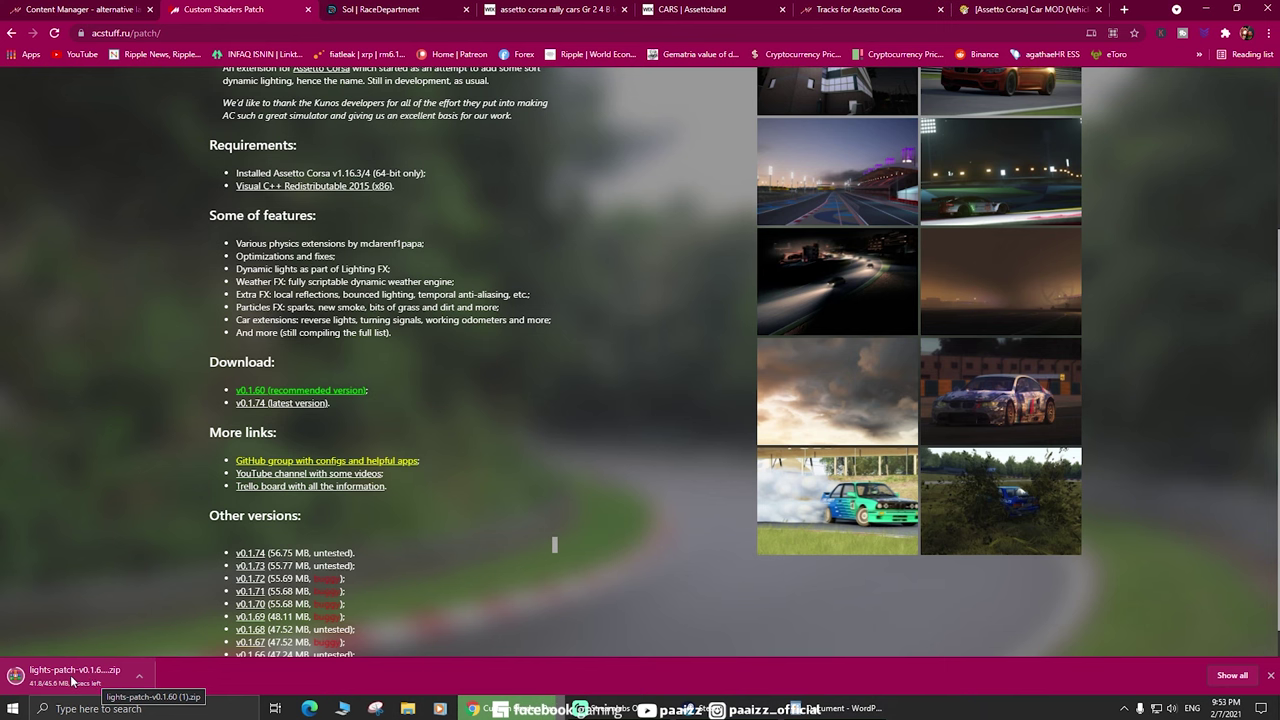
{"action": "left_click", "coordinate": [1243, 683]}
{"action": "left_click", "coordinate": [509, 214]}
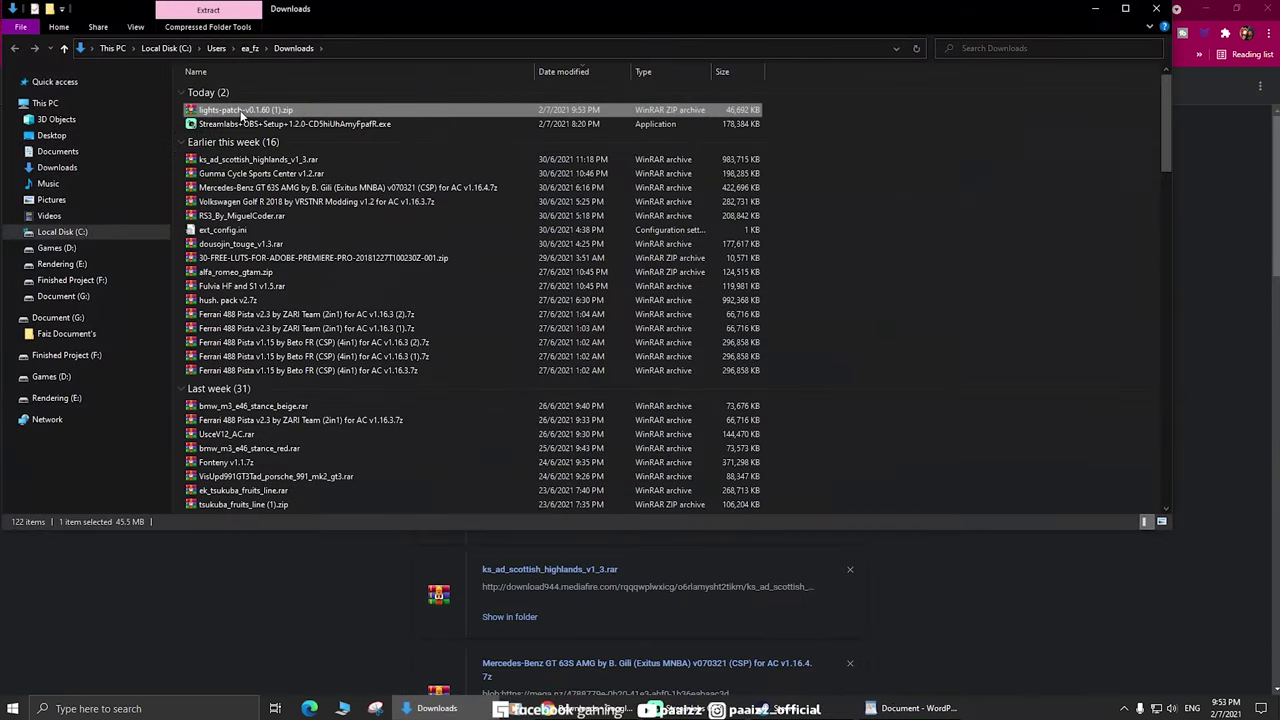
- Cut the lights-patch-v0.1.60 (1).zip file from Downloads and create a new folder on the desktop
{"action": "right_click", "coordinate": [272, 110]}
{"action": "left_click", "coordinate": [324, 315]}
{"action": "key", "text": "super+d"}
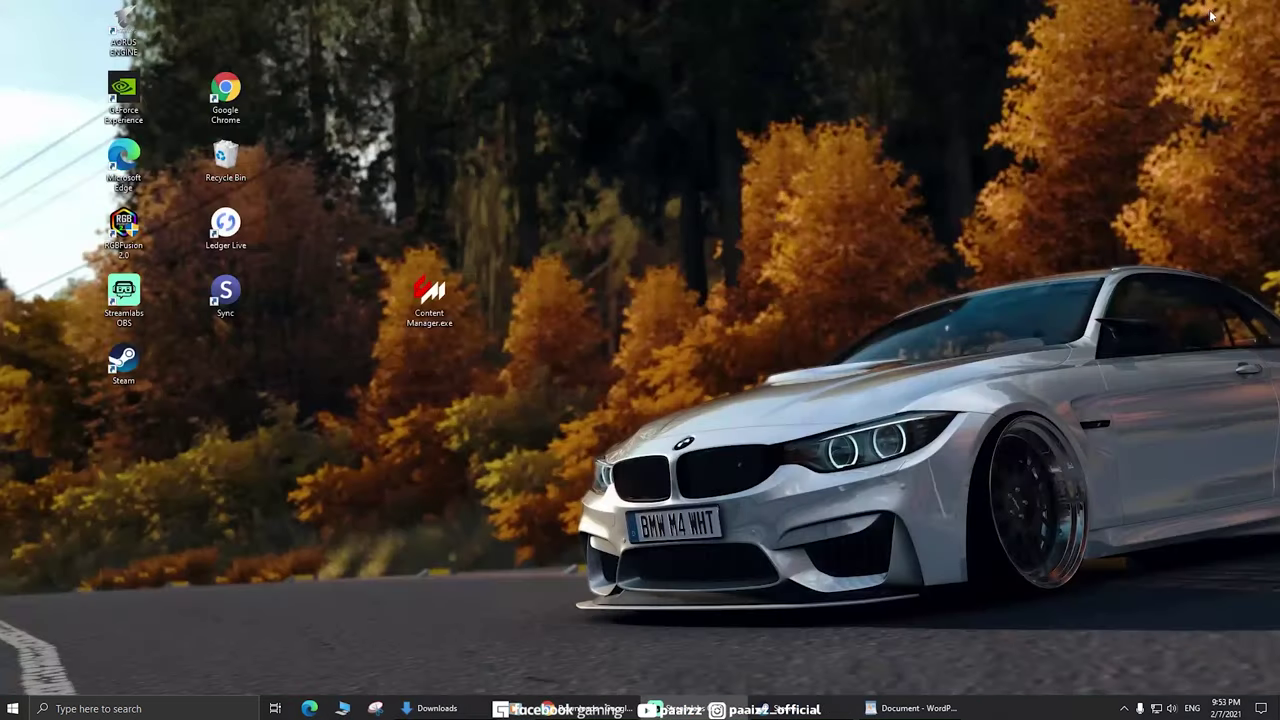
{"action": "right_click", "coordinate": [514, 272]}
{"action": "right_click", "coordinate": [760, 297]}
{"action": "mouse_move", "coordinate": [810, 428]}
{"action": "left_click", "coordinate": [950, 428]}
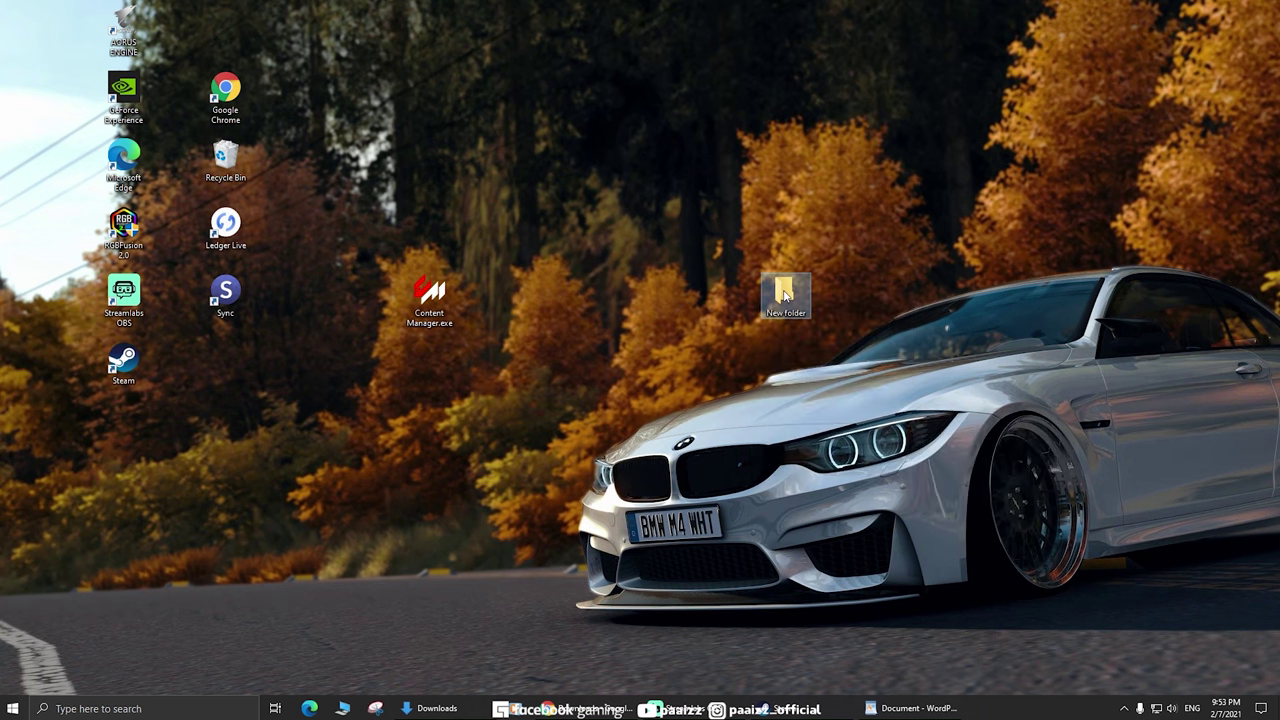
- Paste lights-patch-v0.1.60 (1).zip into the desktop's New folder and extract it there
{"action": "double_click", "coordinate": [785, 293]}
{"action": "right_click", "coordinate": [491, 228]}
{"action": "left_click", "coordinate": [527, 300]}
{"action": "right_click", "coordinate": [269, 120]}
{"action": "left_click", "coordinate": [314, 169]}
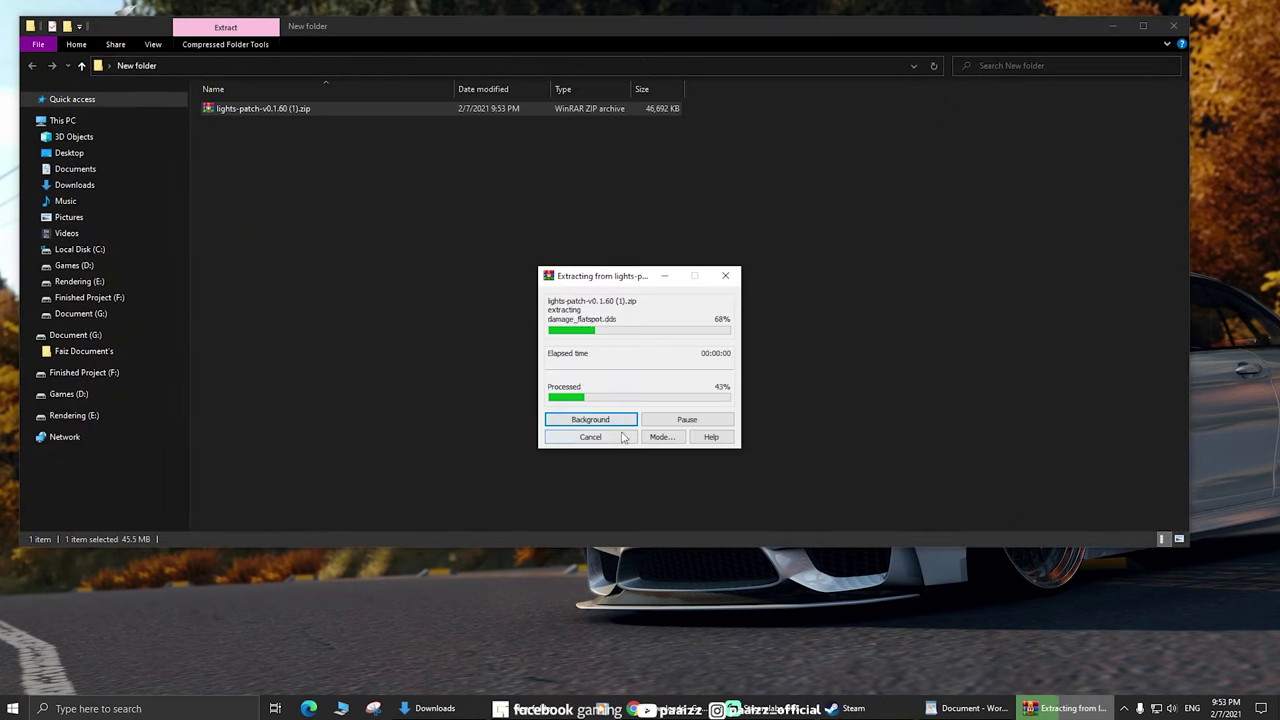
- Inspect the extracted MODS folder and its Shaders Lights Patch subfolder, then close the folder window
{"action": "double_click", "coordinate": [248, 108]}
{"action": "double_click", "coordinate": [253, 109]}
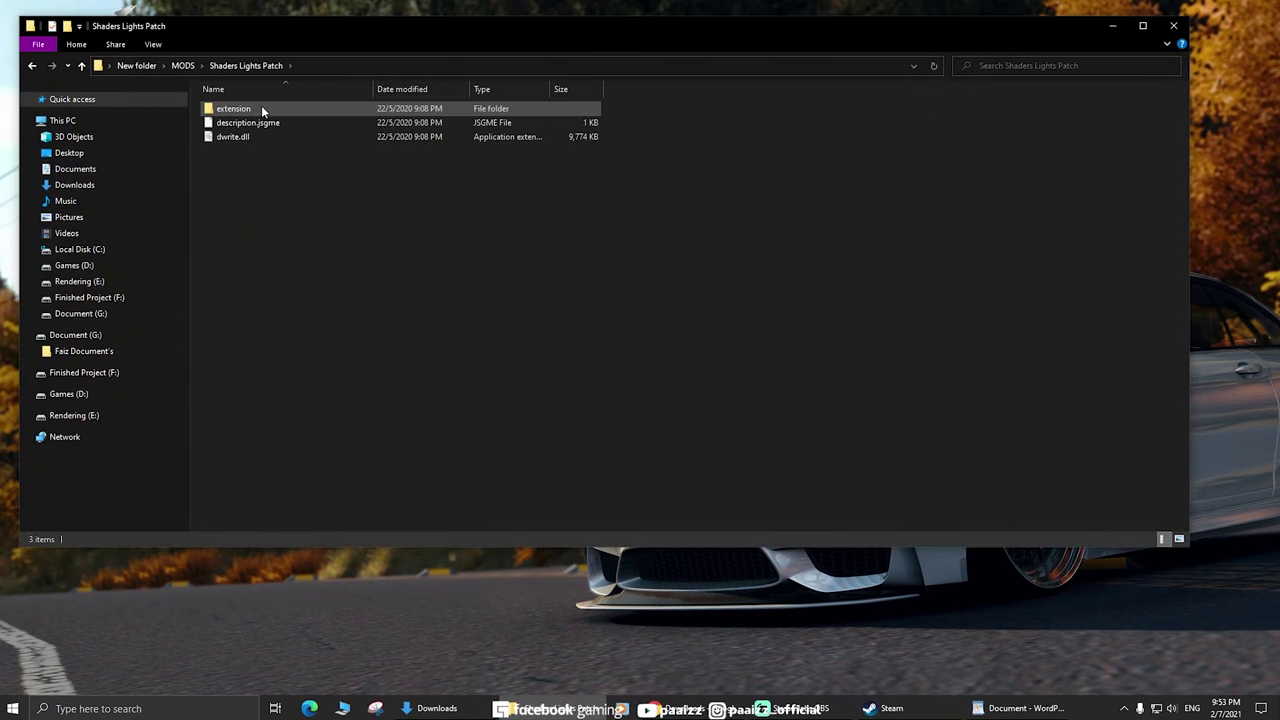
{"action": "left_click", "coordinate": [81, 66]}
{"action": "left_click", "coordinate": [81, 66]}
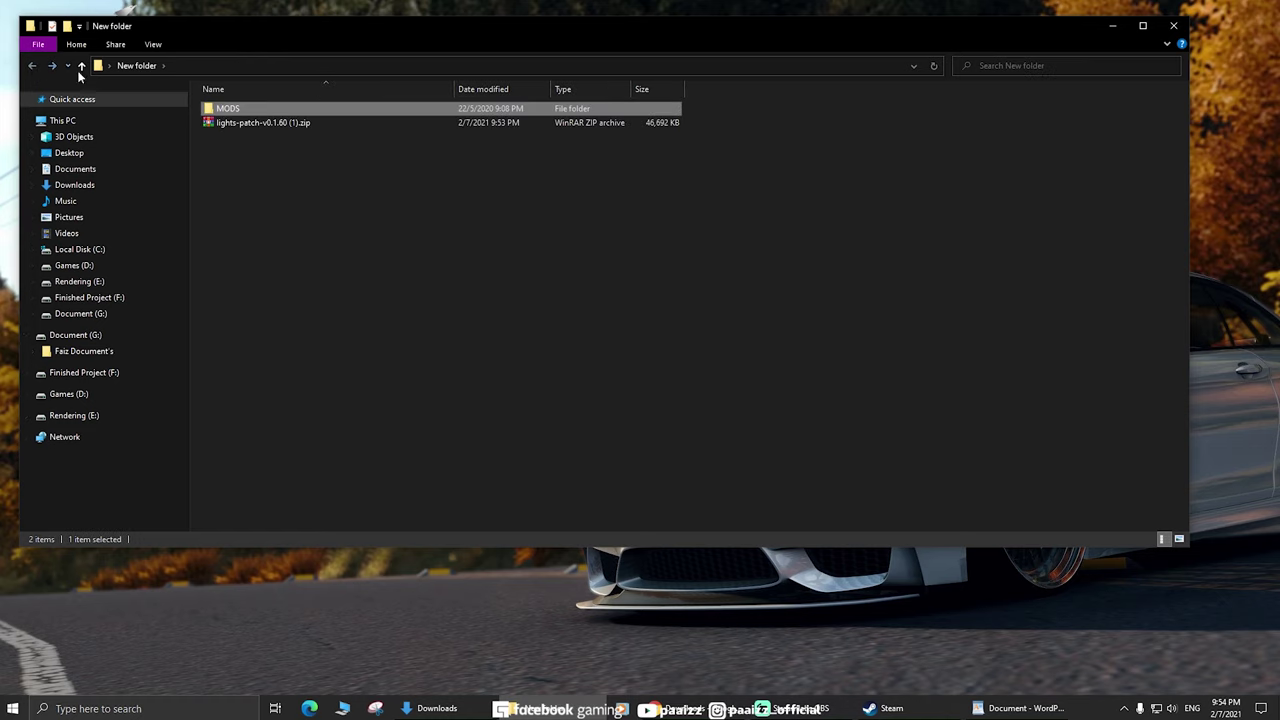
{"action": "double_click", "coordinate": [237, 109]}
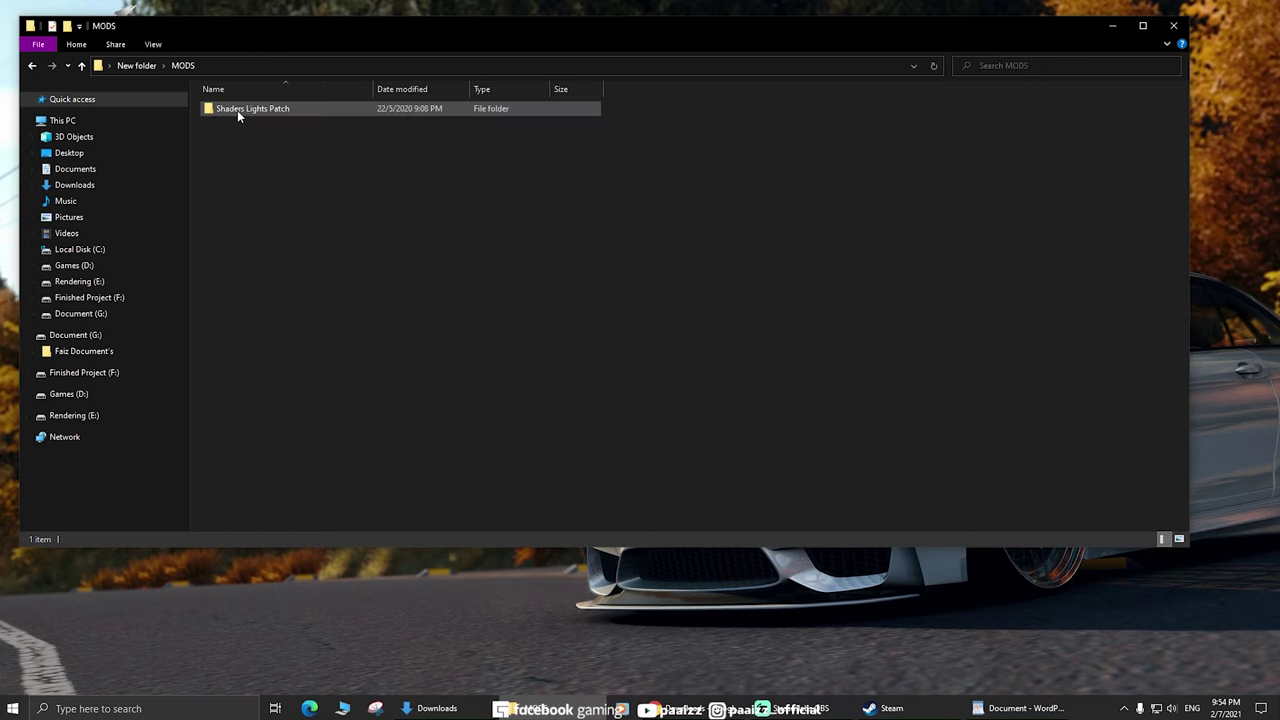
{"action": "left_click", "coordinate": [81, 66]}
{"action": "left_click", "coordinate": [1174, 26]}
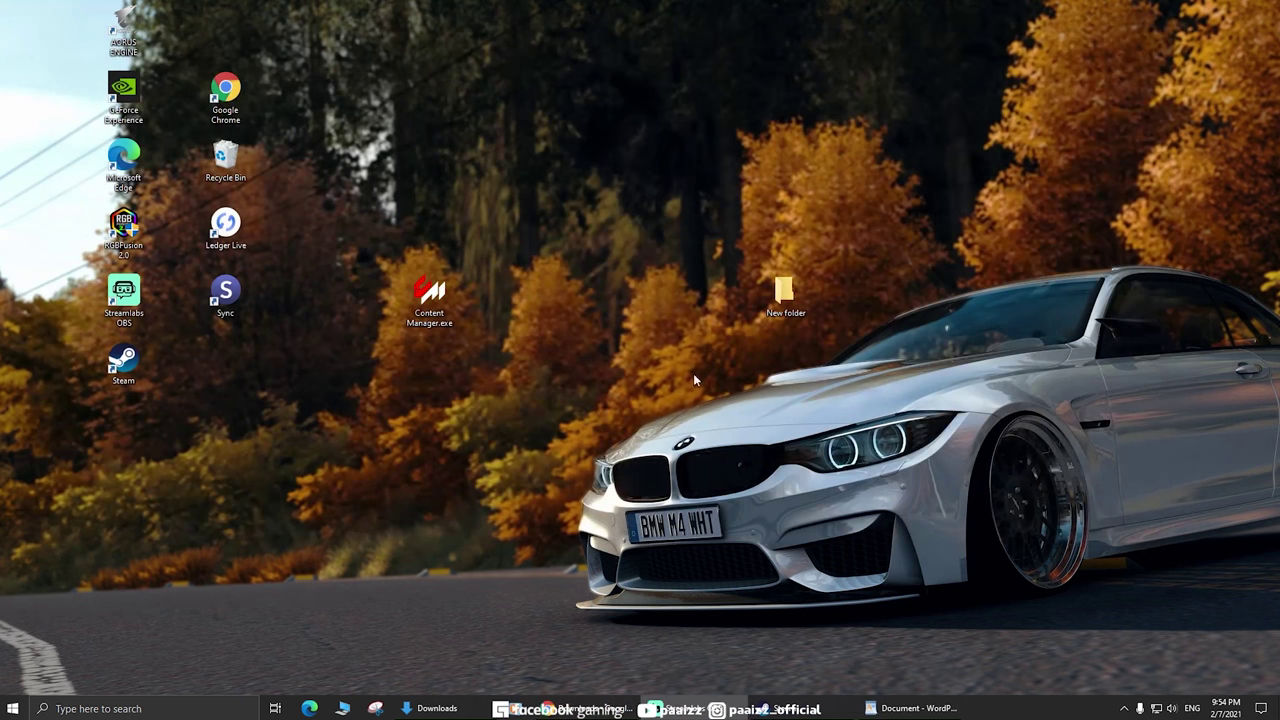
- Place New folder above Content Manager.exe on the desktop and delete the extracted MODS folder inside it
{"action": "left_click_drag", "start_coordinate": [782, 299], "coordinate": [430, 163]}
{"action": "double_click", "coordinate": [450, 170]}
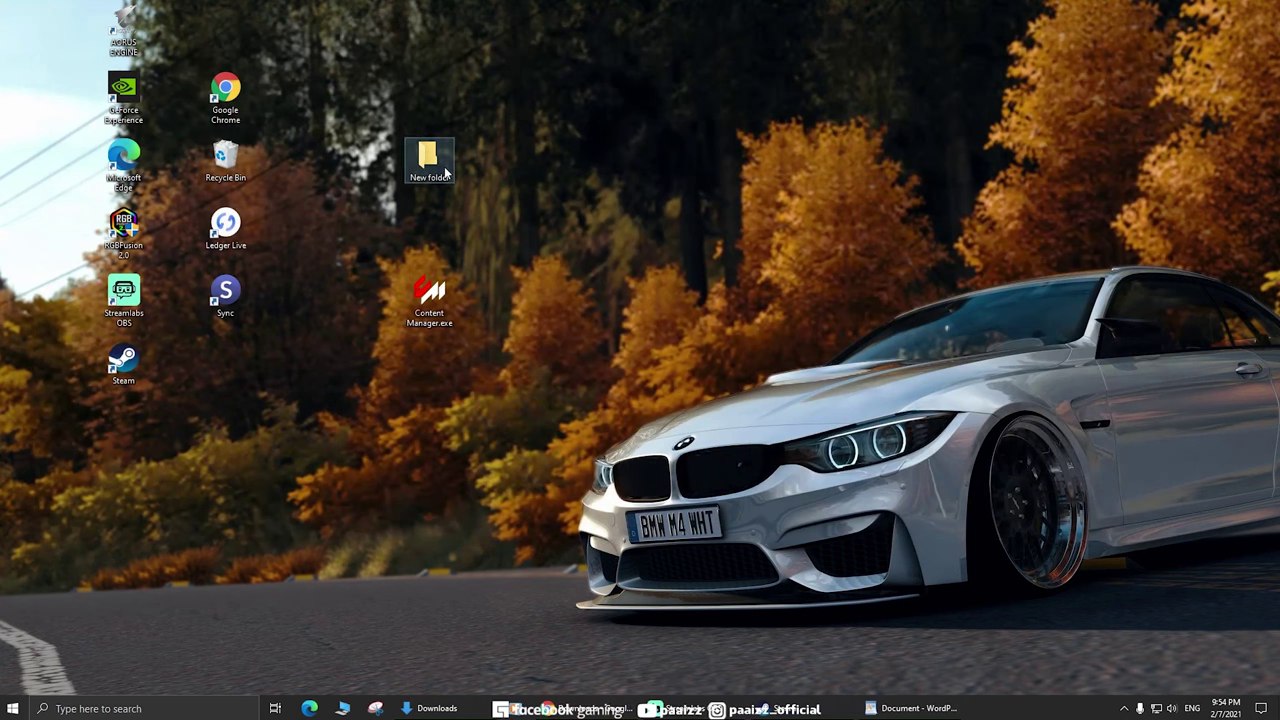
{"action": "left_click_drag", "start_coordinate": [1210, 245], "coordinate": [348, 252]}
{"action": "left_click", "coordinate": [266, 125]}
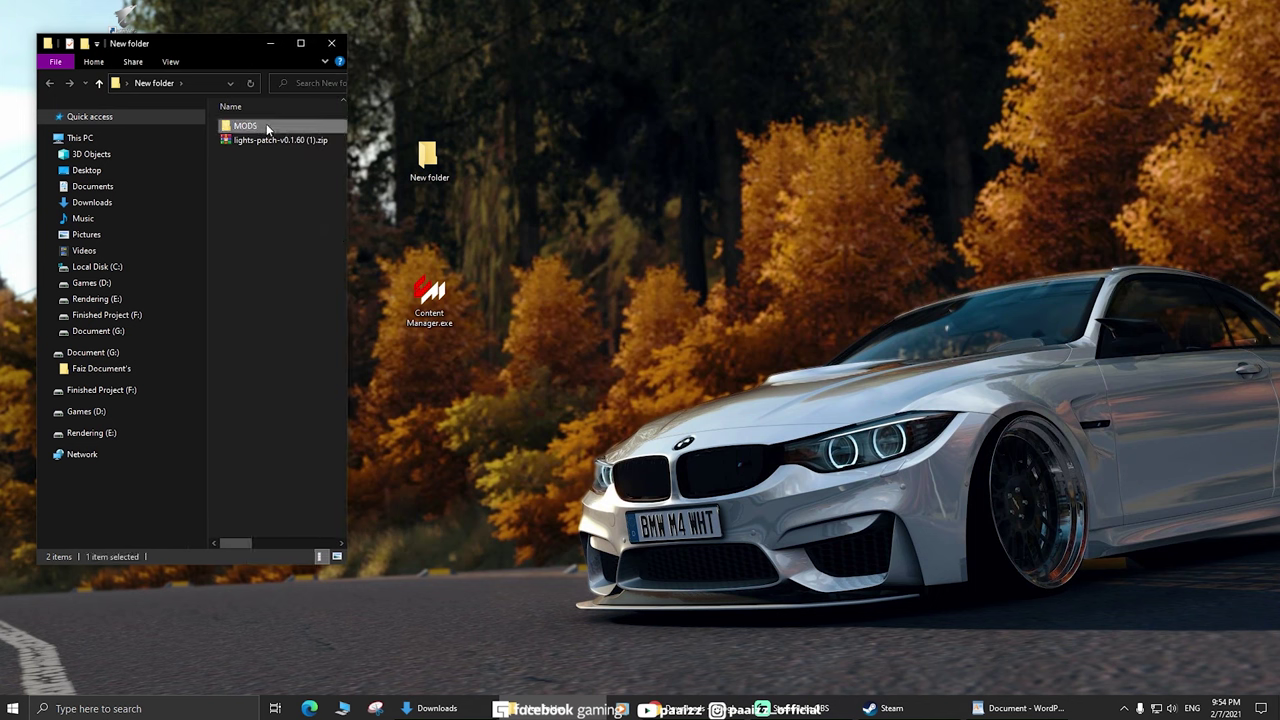
{"action": "key", "text": "Delete"}
{"action": "left_click_drag", "start_coordinate": [348, 176], "coordinate": [396, 180]}
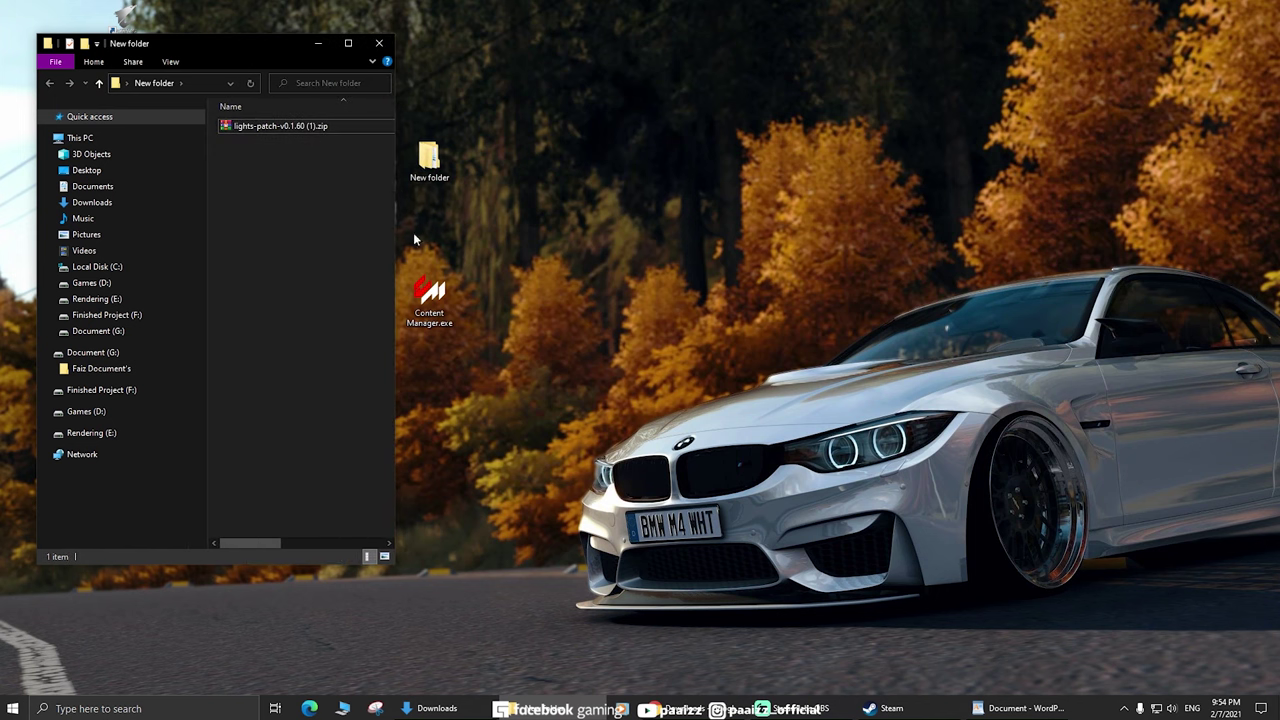
- Open Content Manager beside the lights-patch zip, view its main menu with the downloads area, and close the folder window
{"action": "left_click", "coordinate": [430, 300]}
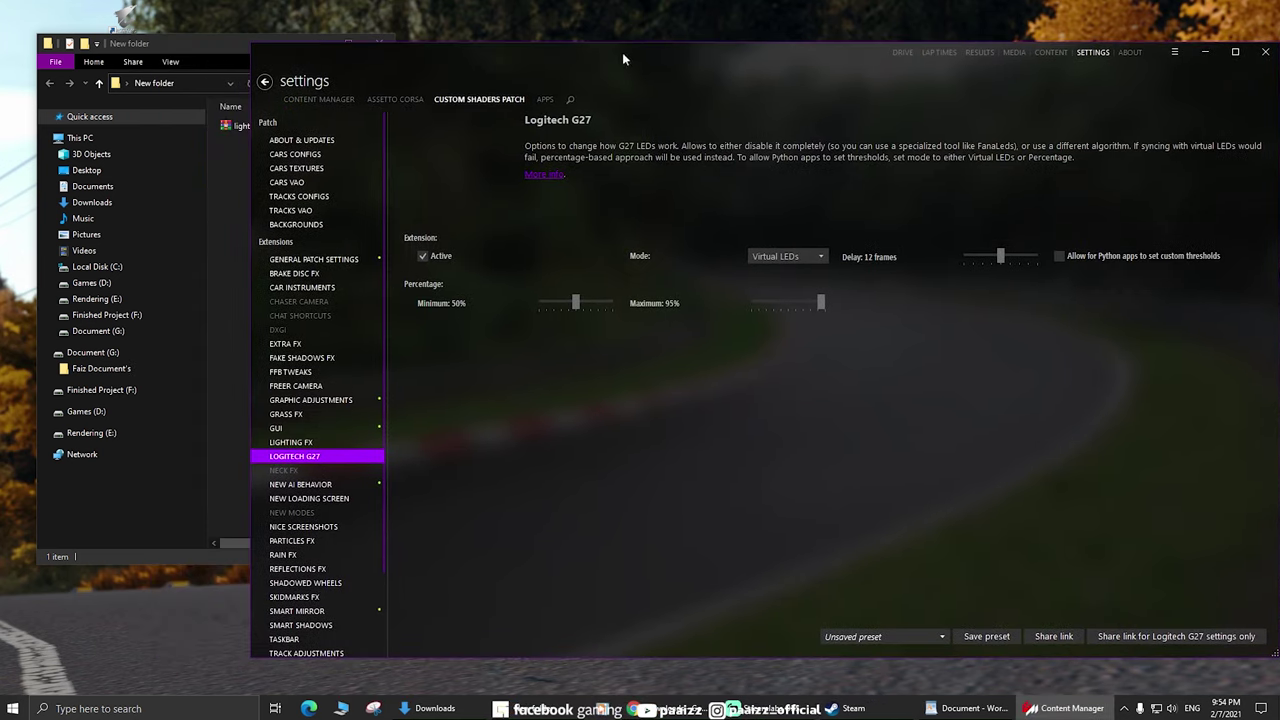
{"action": "left_click", "coordinate": [237, 157]}
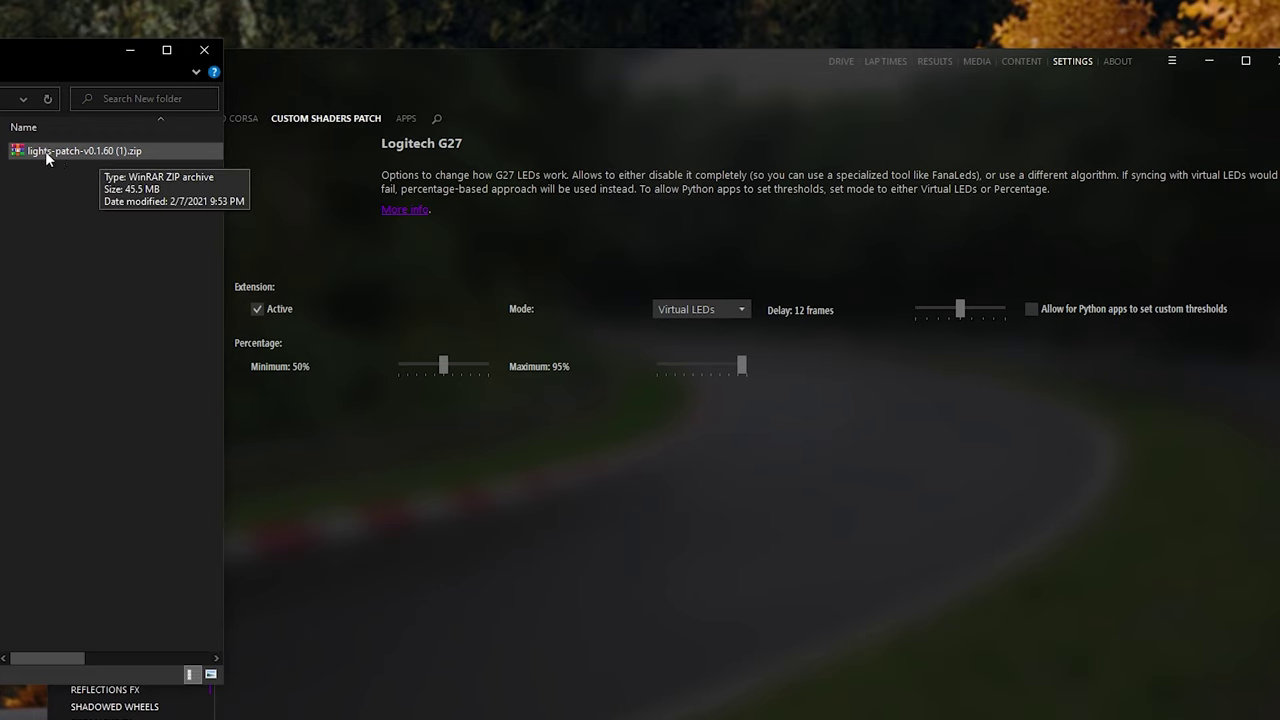
{"action": "left_click", "coordinate": [45, 151]}
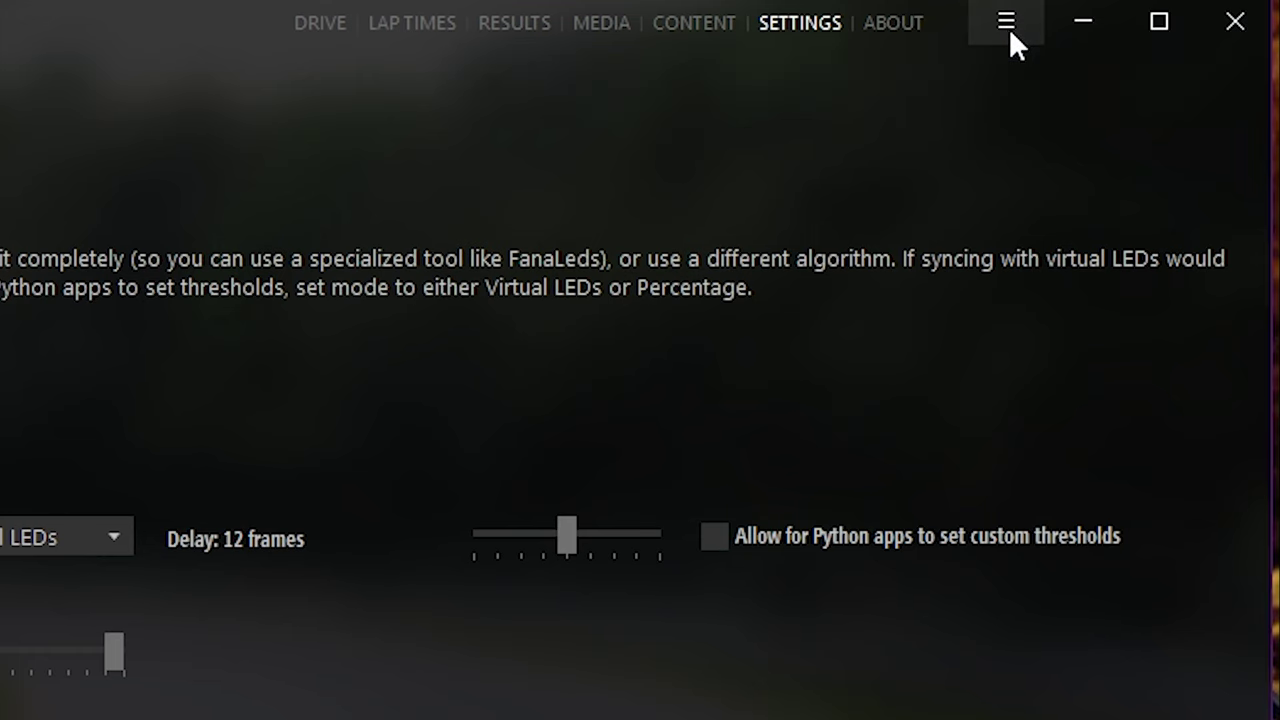
{"action": "left_click", "coordinate": [1009, 28]}
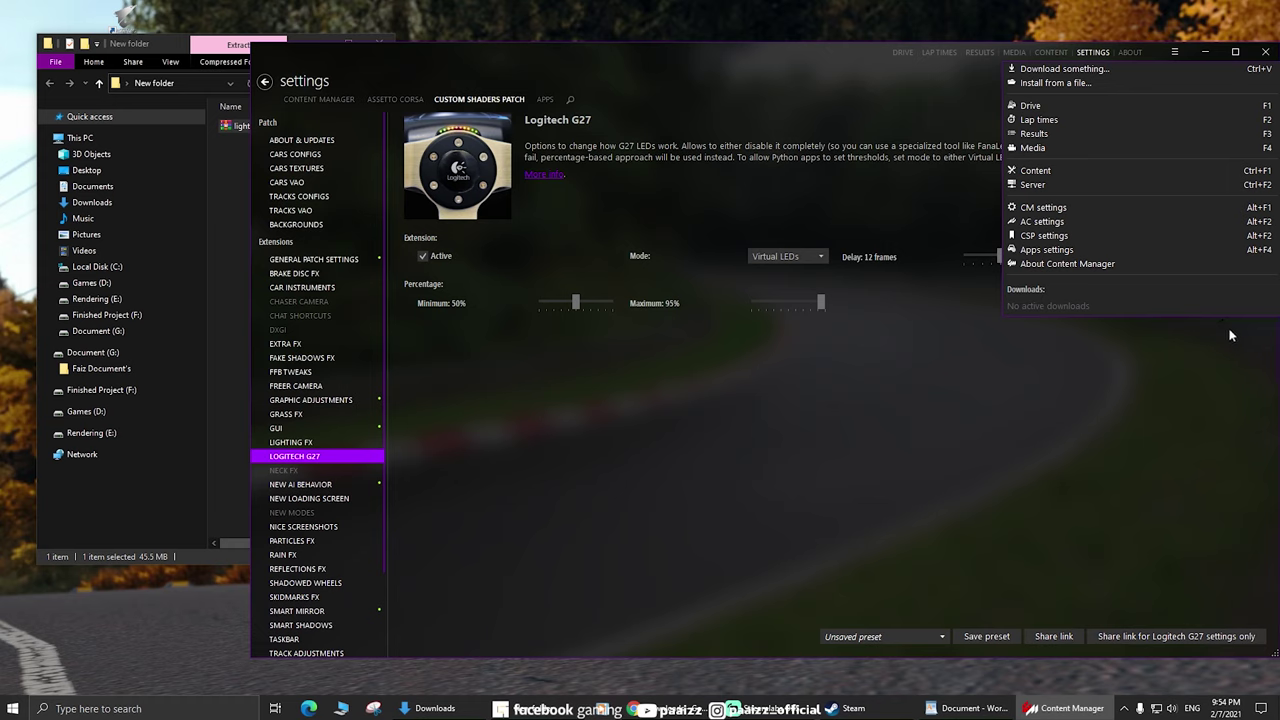
{"action": "left_click", "coordinate": [1120, 438]}
{"action": "left_click", "coordinate": [234, 259]}
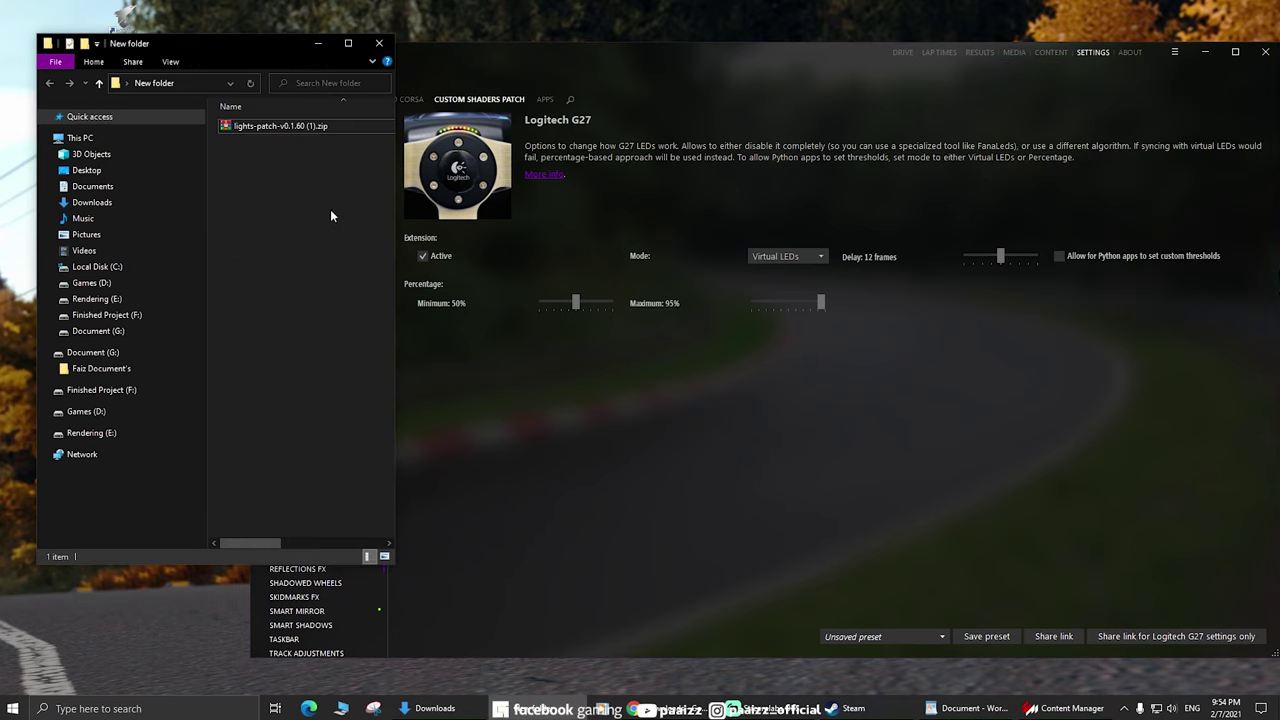
{"action": "left_click", "coordinate": [379, 43]}
{"action": "left_click_drag", "start_coordinate": [799, 52], "coordinate": [703, 43]}
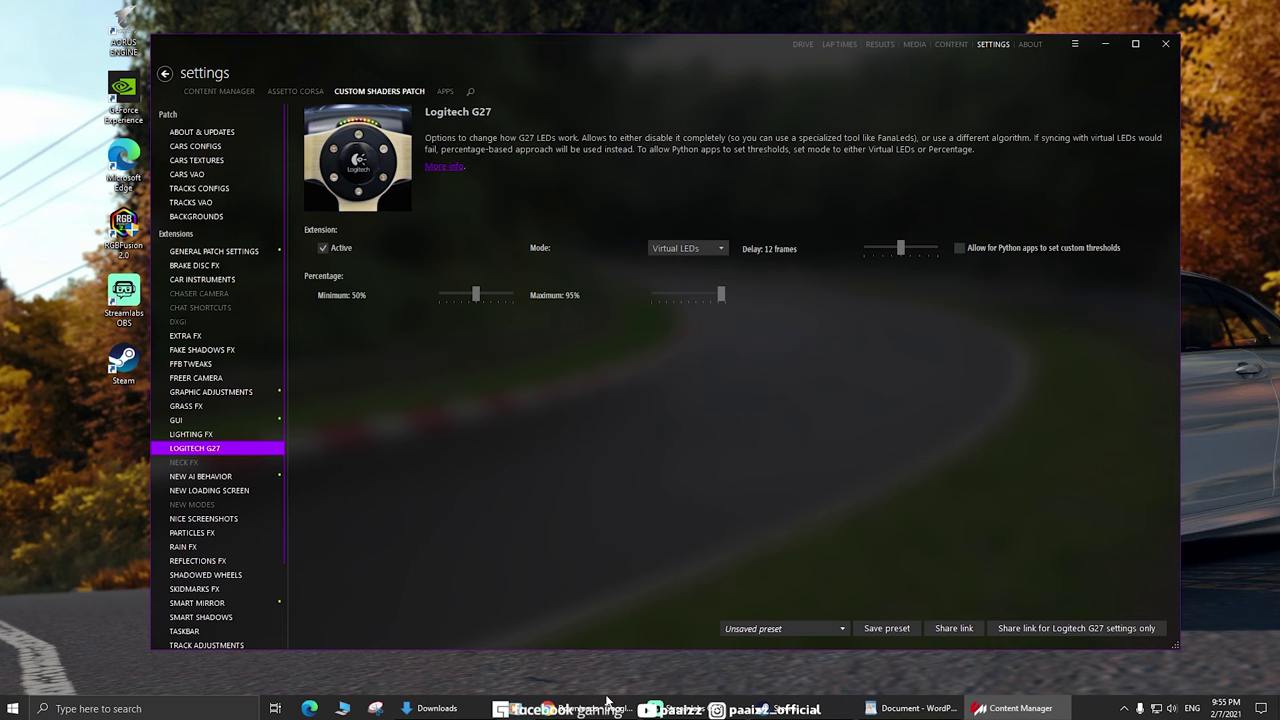
- Switch to Chrome and review the Content Manager download page and the Custom Shaders Patch page
{"action": "key", "text": "alt+Tab"}
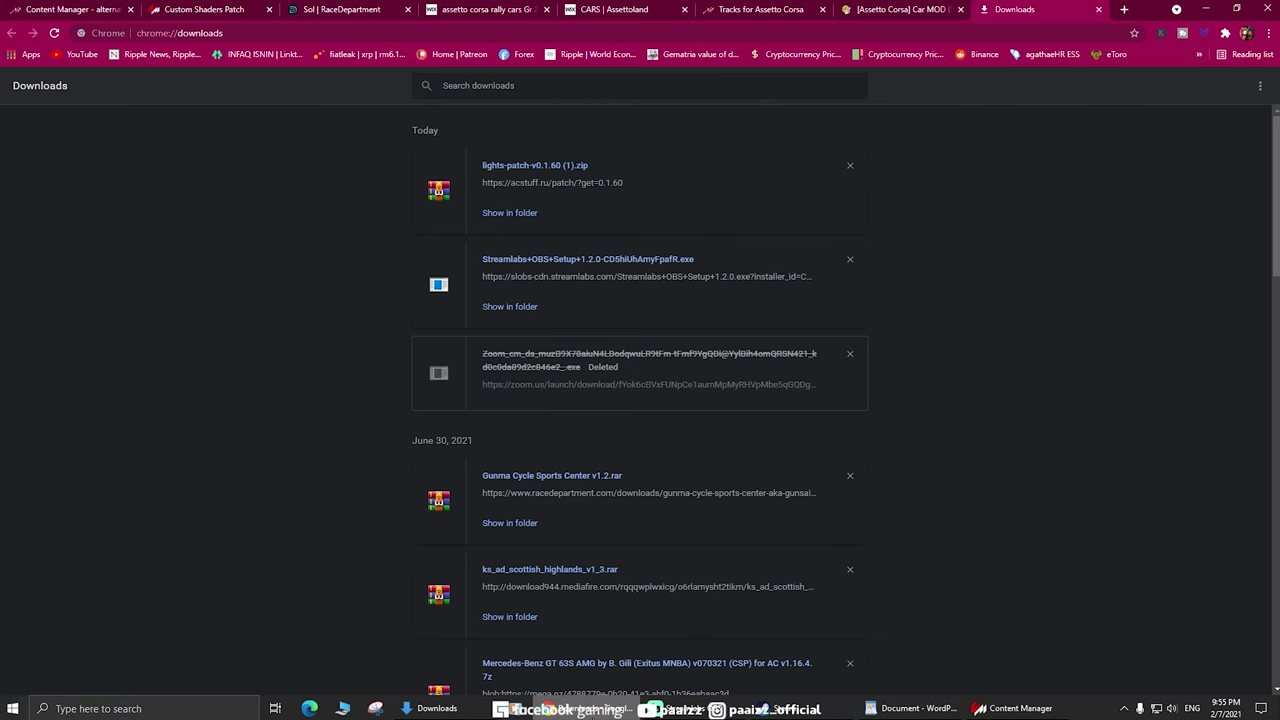
{"action": "left_click", "coordinate": [205, 9]}
{"action": "left_click", "coordinate": [70, 9]}
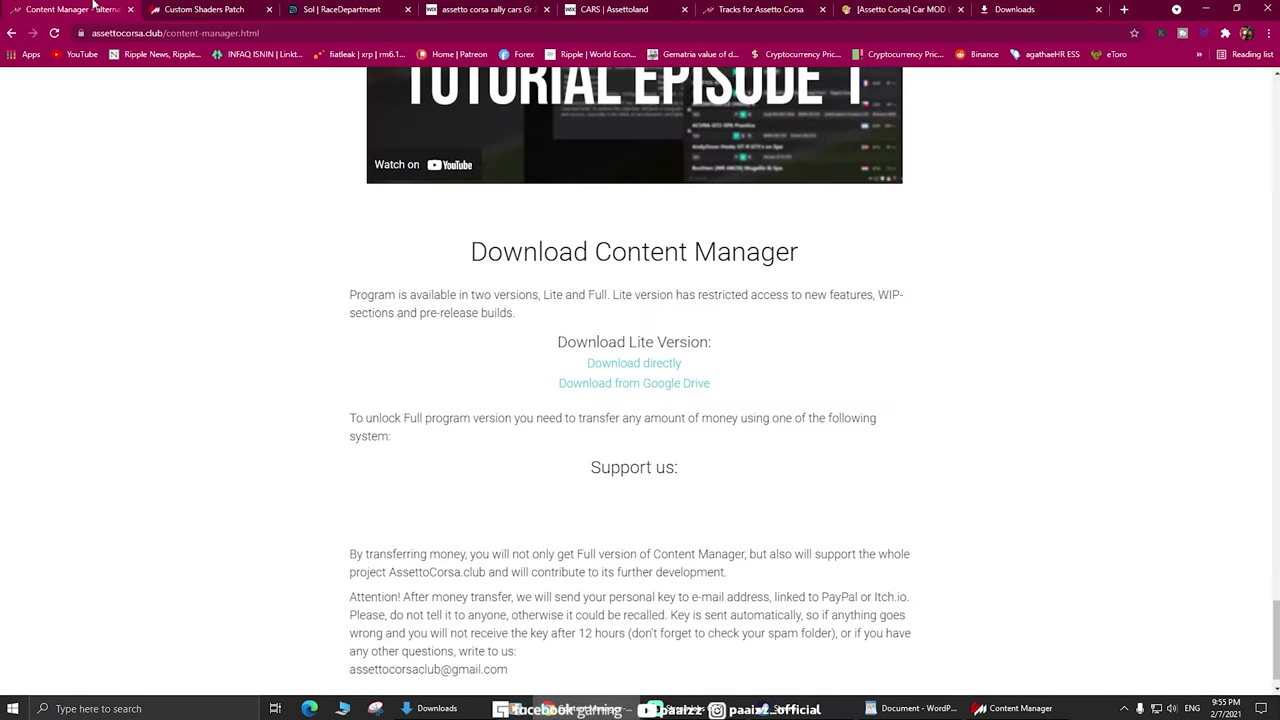
{"action": "left_click", "coordinate": [203, 9]}
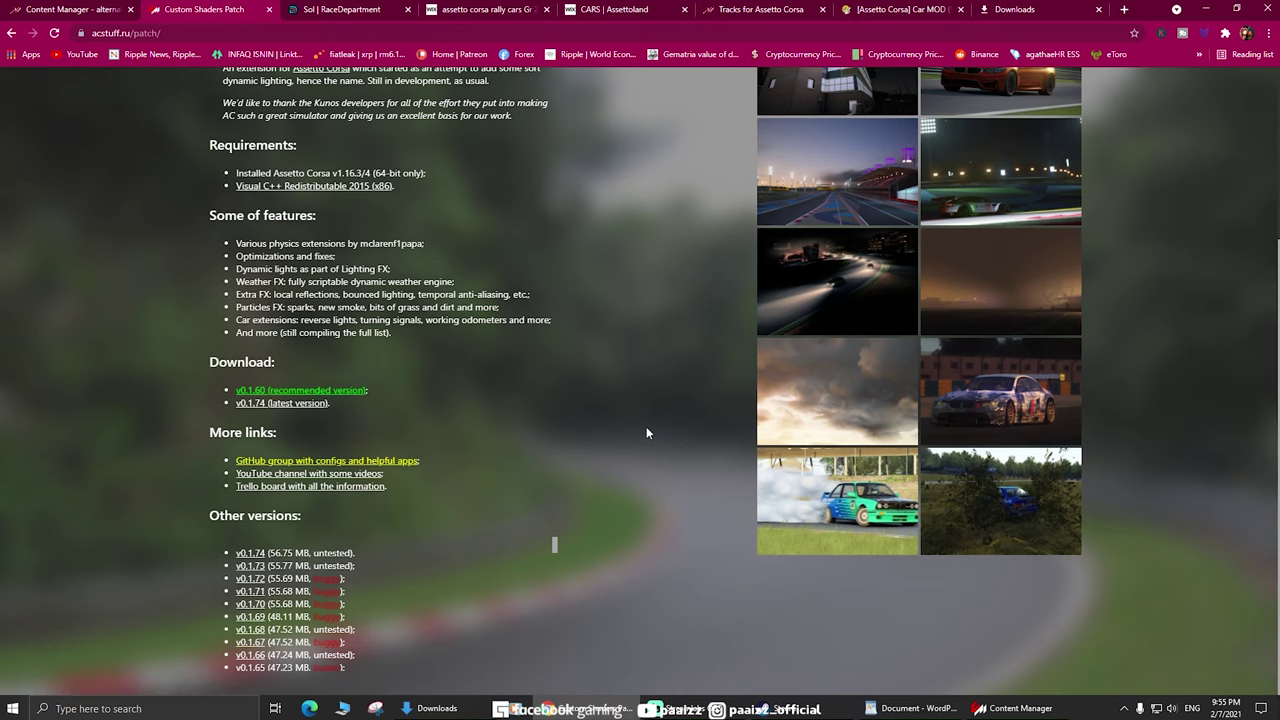
- Show the Sol page on RaceDepartment, highlight the title Sol 2.1.3, and download the mod
{"action": "left_click", "coordinate": [356, 14]}
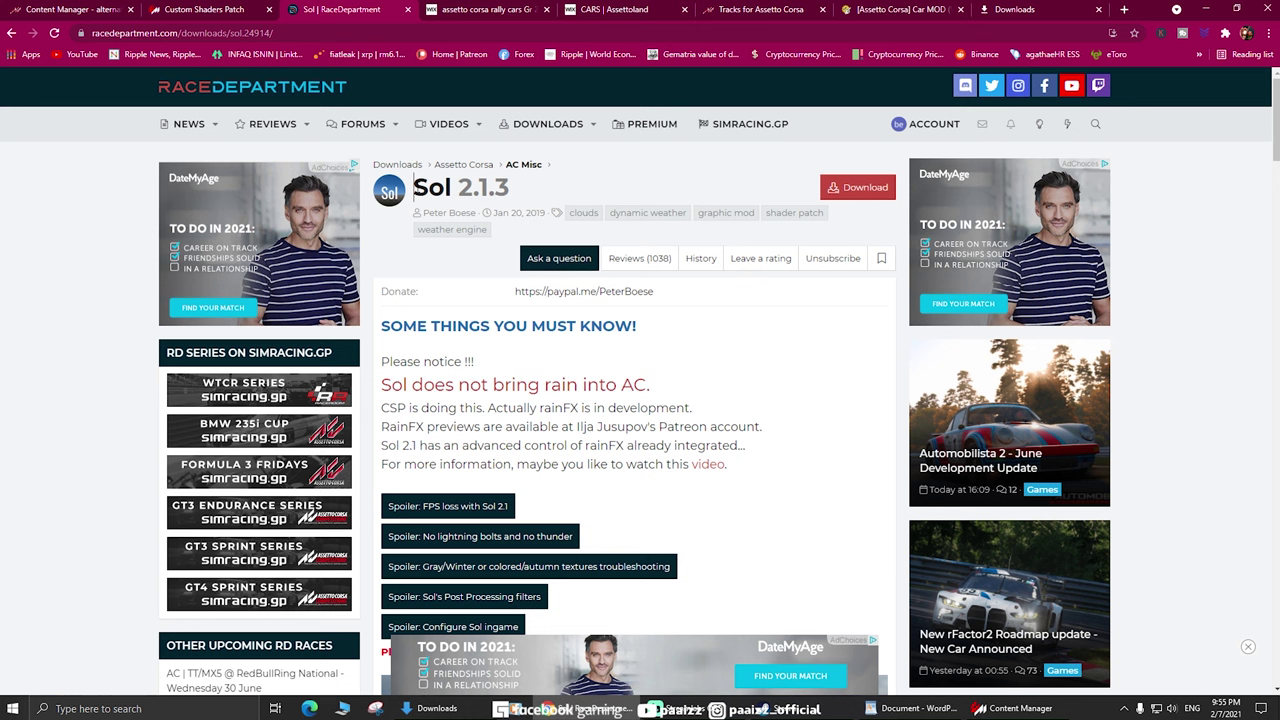
{"action": "left_click_drag", "start_coordinate": [412, 188], "coordinate": [517, 193]}
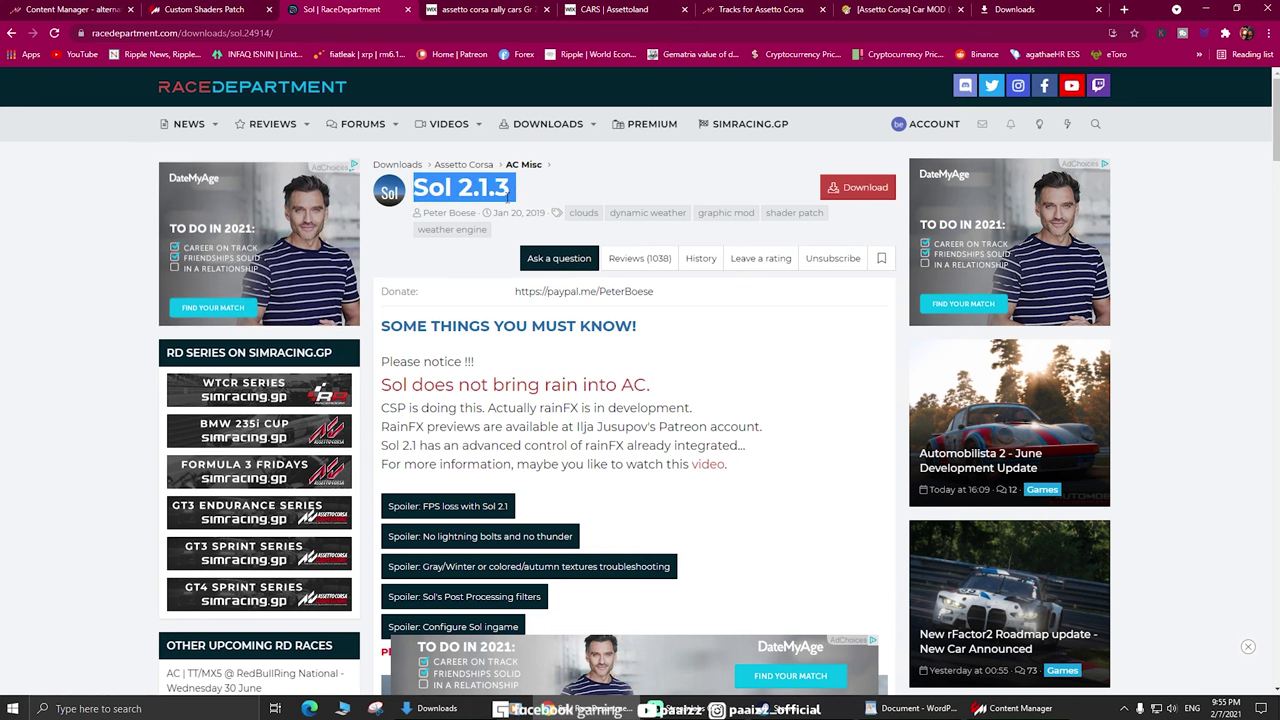
{"action": "left_click", "coordinate": [860, 190]}
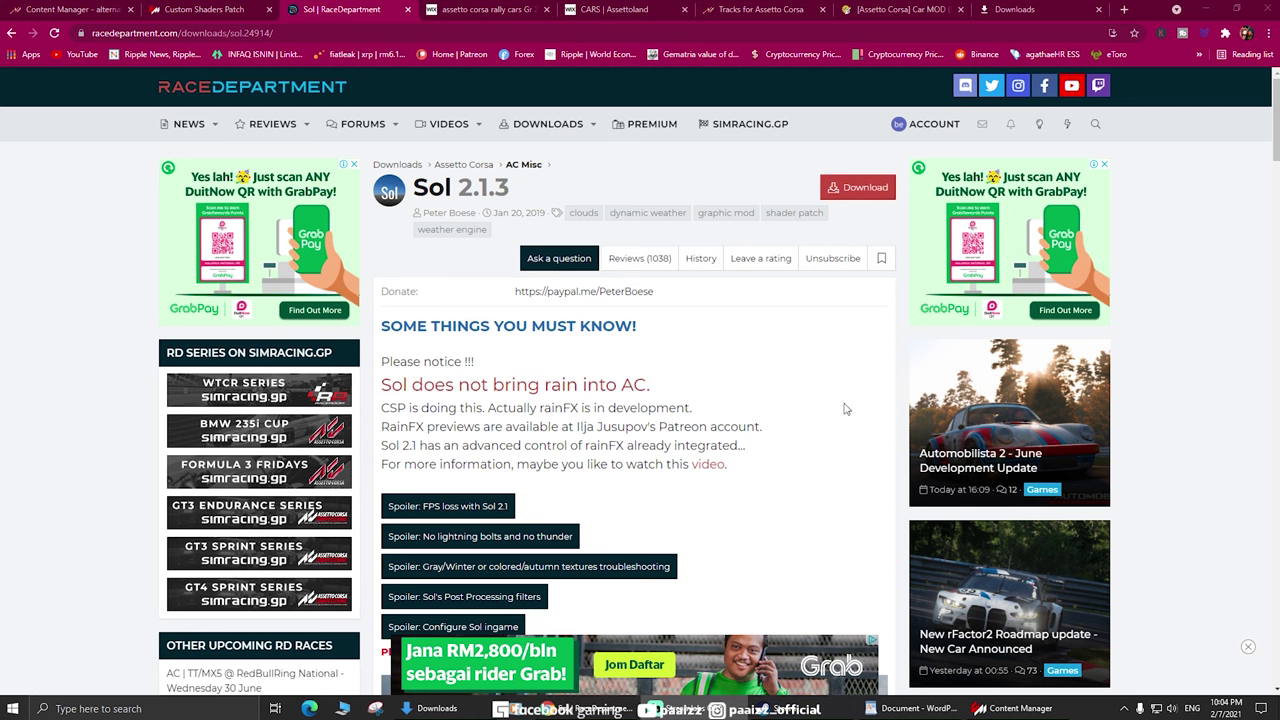
- Move Sol 2.1.3.zip from Downloads into the New folder on the desktop
{"action": "left_click", "coordinate": [474, 711]}
{"action": "left_click", "coordinate": [210, 112]}
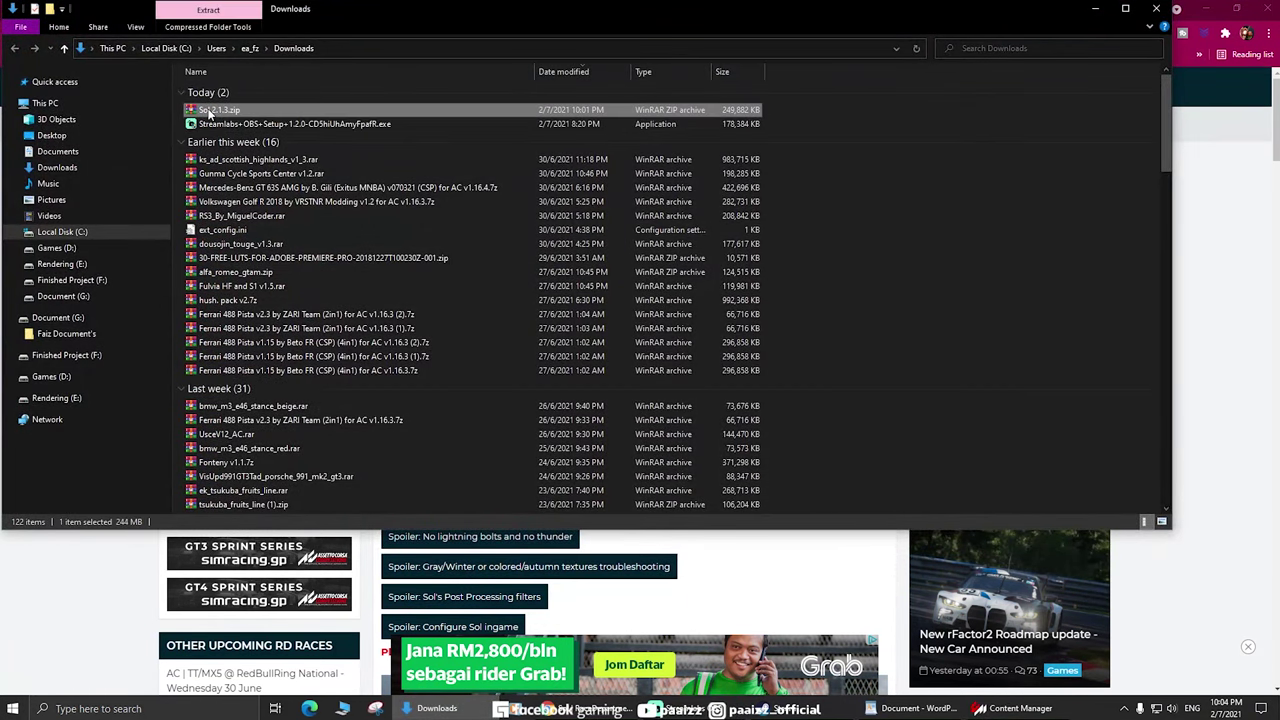
{"action": "right_click", "coordinate": [213, 108]}
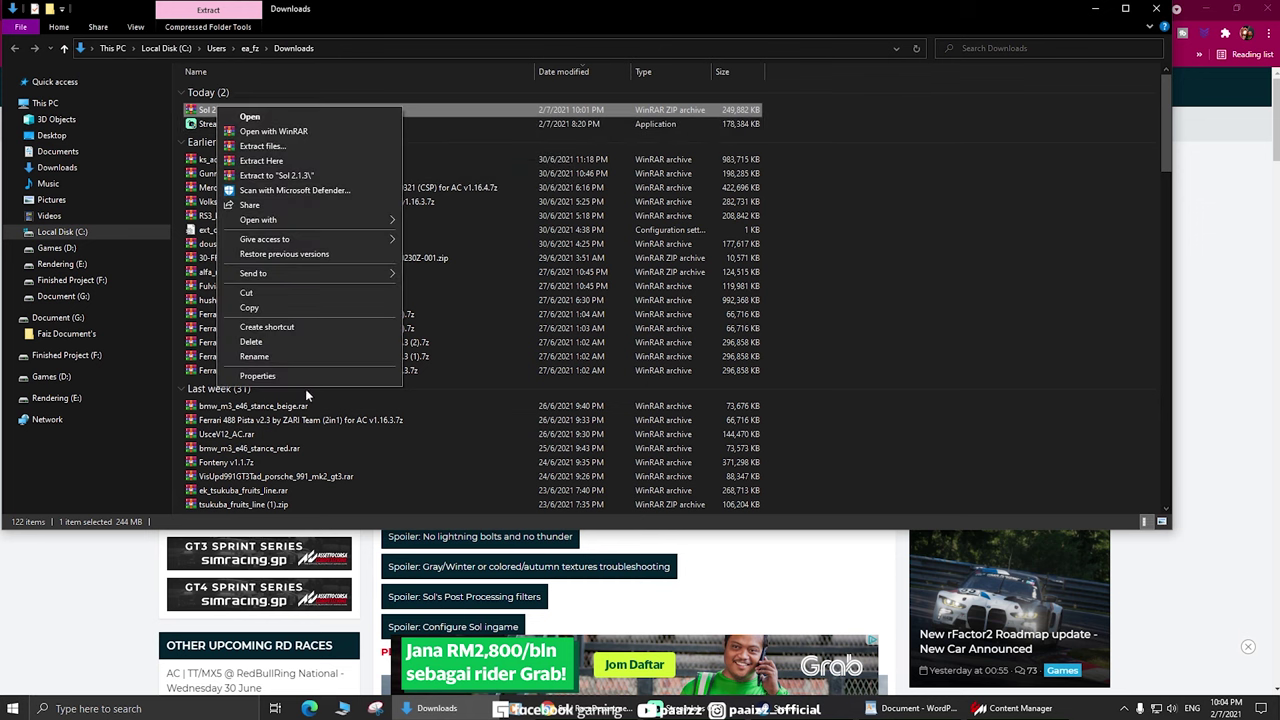
{"action": "left_click", "coordinate": [250, 298]}
{"action": "key", "text": "alt+Tab"}
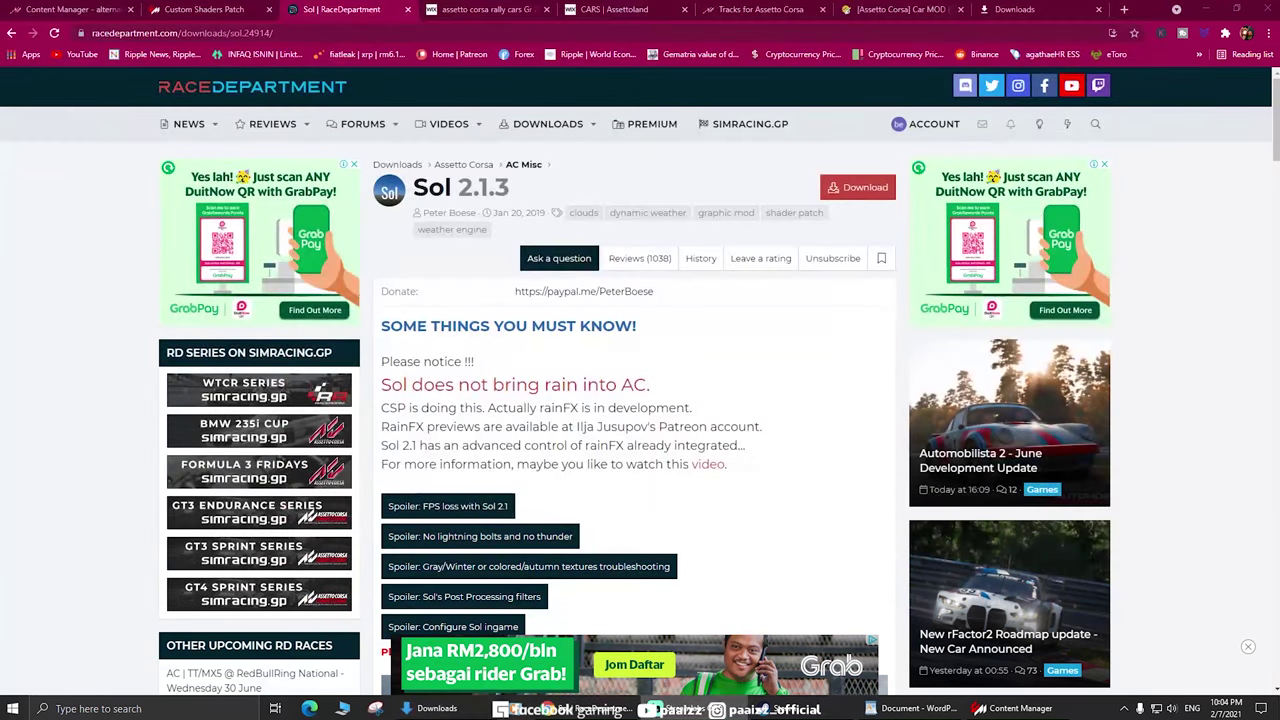
{"action": "key", "text": "super+d"}
{"action": "double_click", "coordinate": [429, 160]}
{"action": "right_click", "coordinate": [246, 234]}
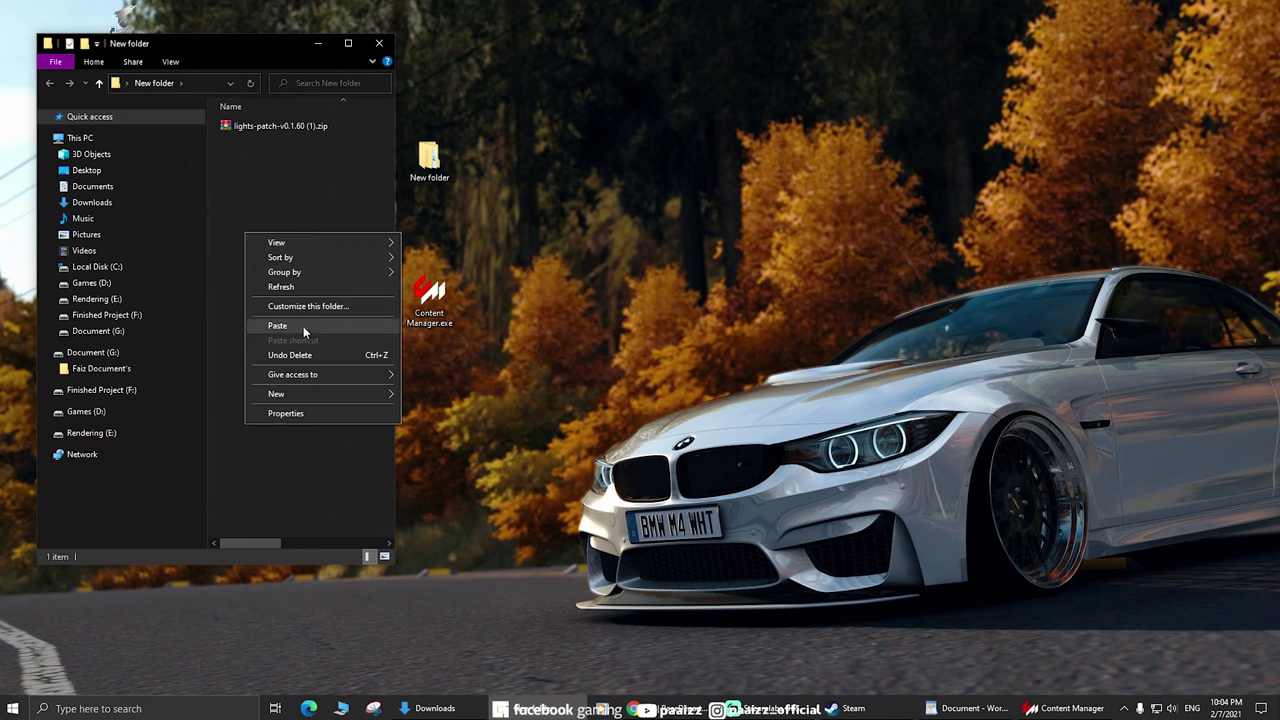
{"action": "left_click", "coordinate": [305, 331]}
- Widen the folder window, extract Sol 2.1.3.zip in place, and view the contents of the resulting MODS folder
{"action": "left_click_drag", "start_coordinate": [397, 230], "coordinate": [757, 220]}
{"action": "right_click", "coordinate": [255, 148]}
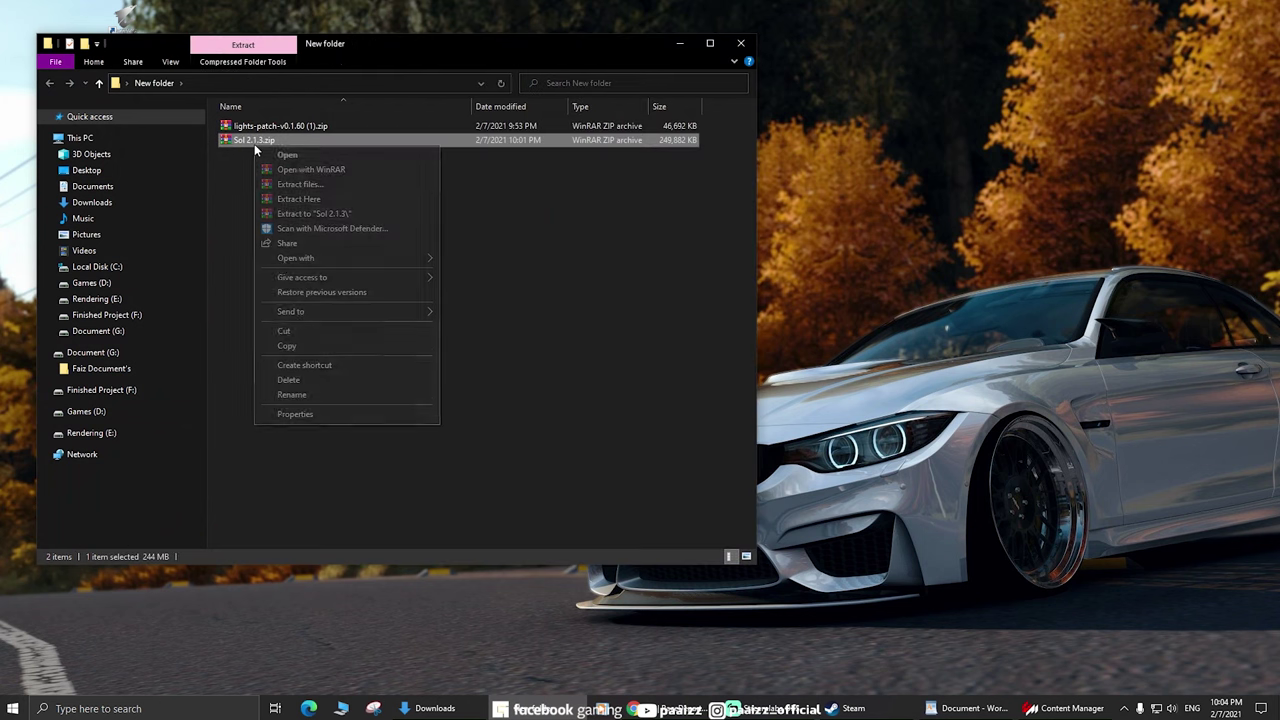
{"action": "left_click", "coordinate": [310, 200]}
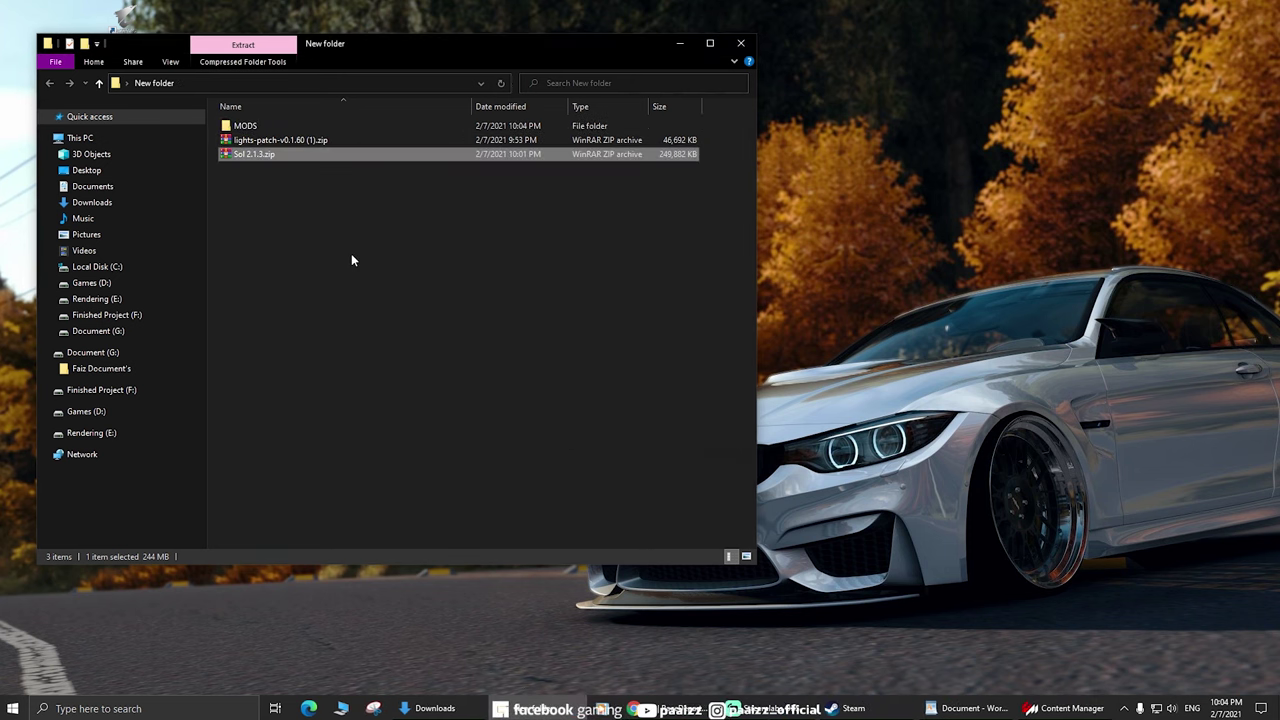
{"action": "double_click", "coordinate": [267, 124]}
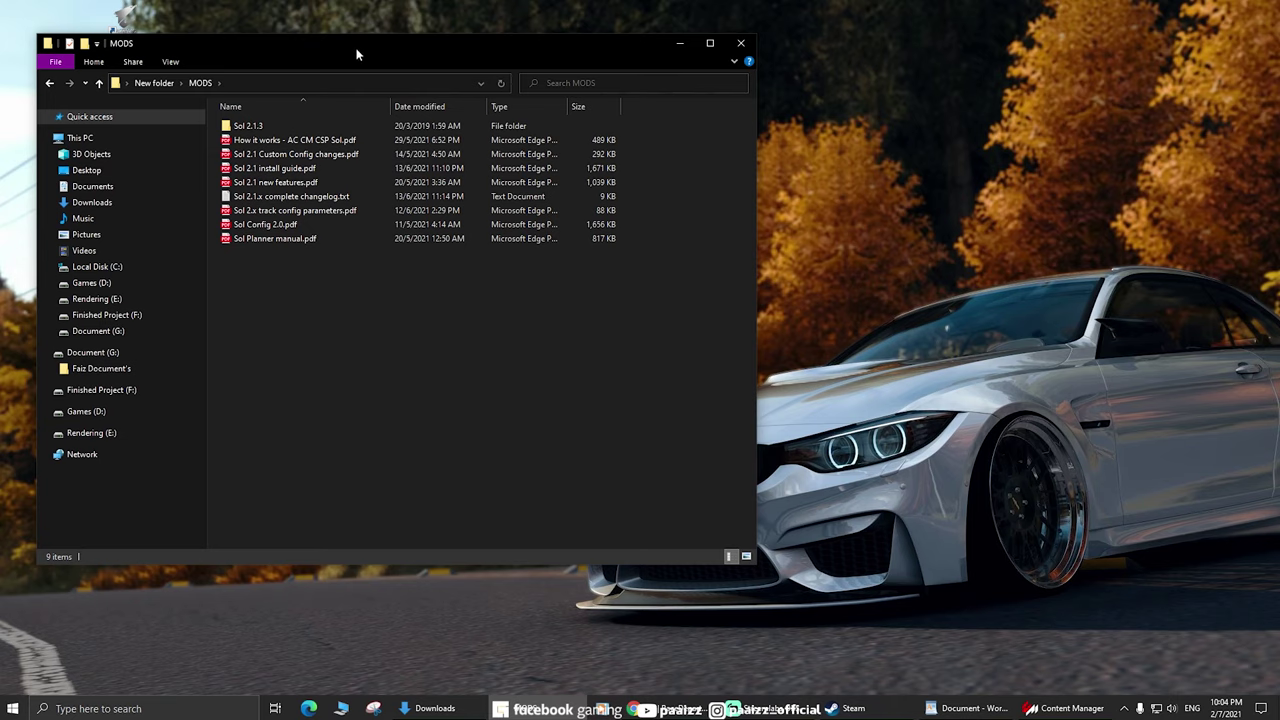
{"action": "left_click_drag", "start_coordinate": [357, 51], "coordinate": [625, 55]}
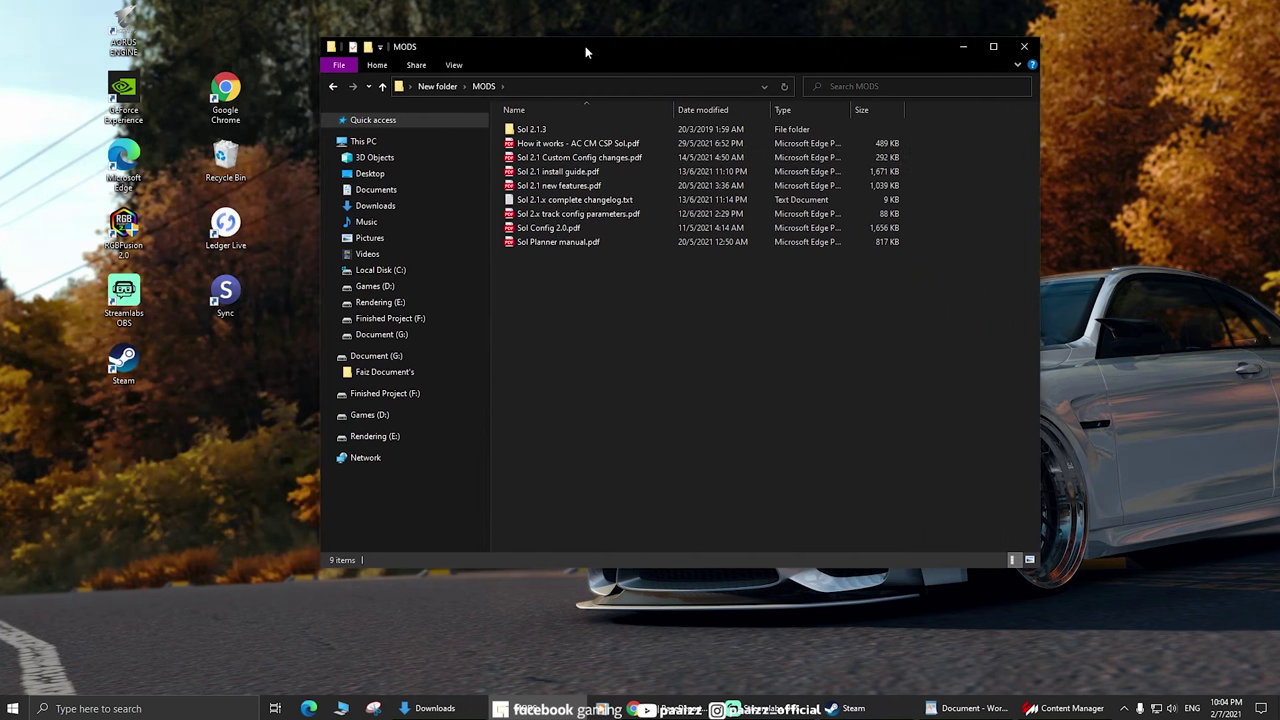
{"action": "left_click_drag", "start_coordinate": [587, 52], "coordinate": [335, 28]}
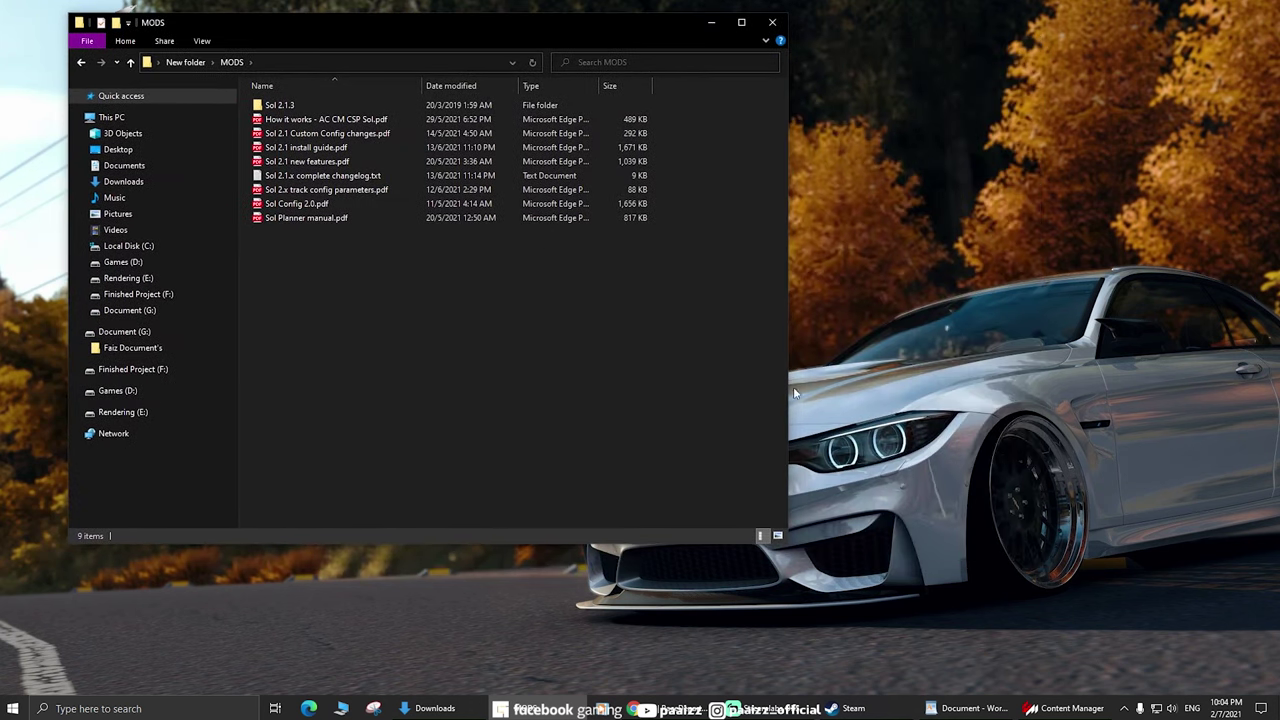
- Bring up Content Manager beside New folder, demonstrate carrying Sol 2.1.3.zip over to it, and switch back to Chrome
{"action": "left_click", "coordinate": [1068, 708]}
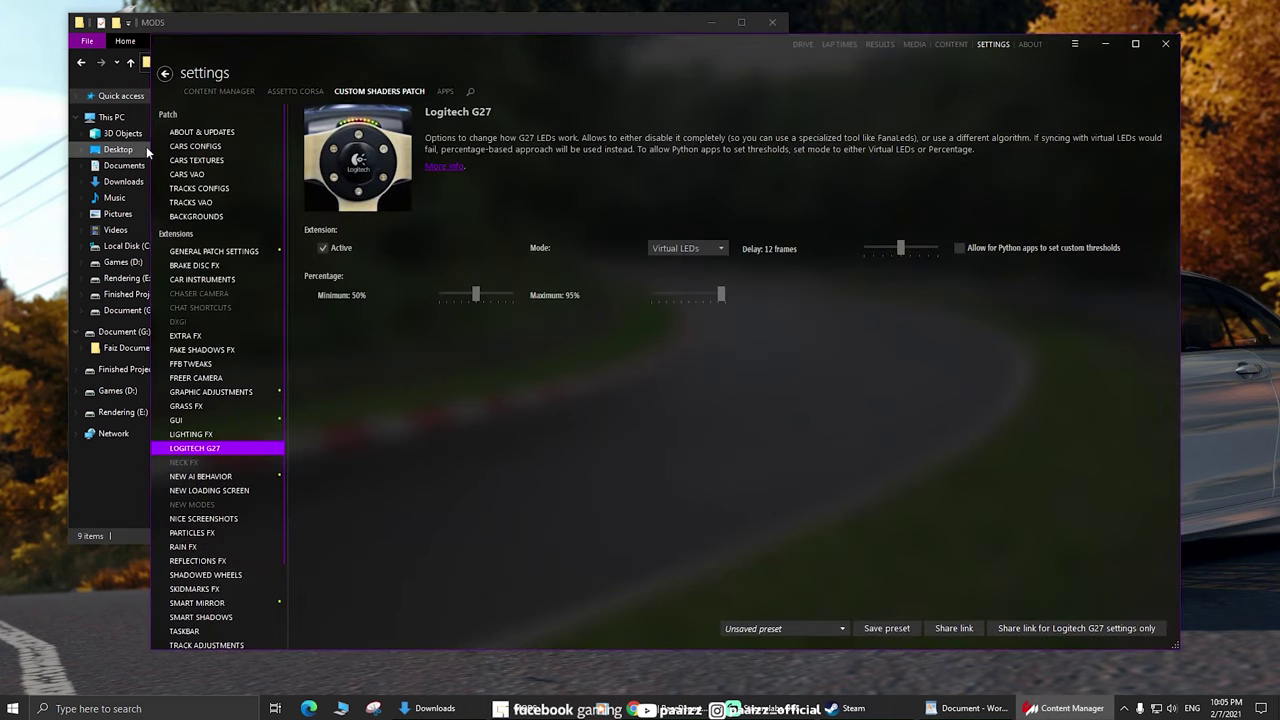
{"action": "left_click", "coordinate": [146, 146]}
{"action": "left_click", "coordinate": [130, 62]}
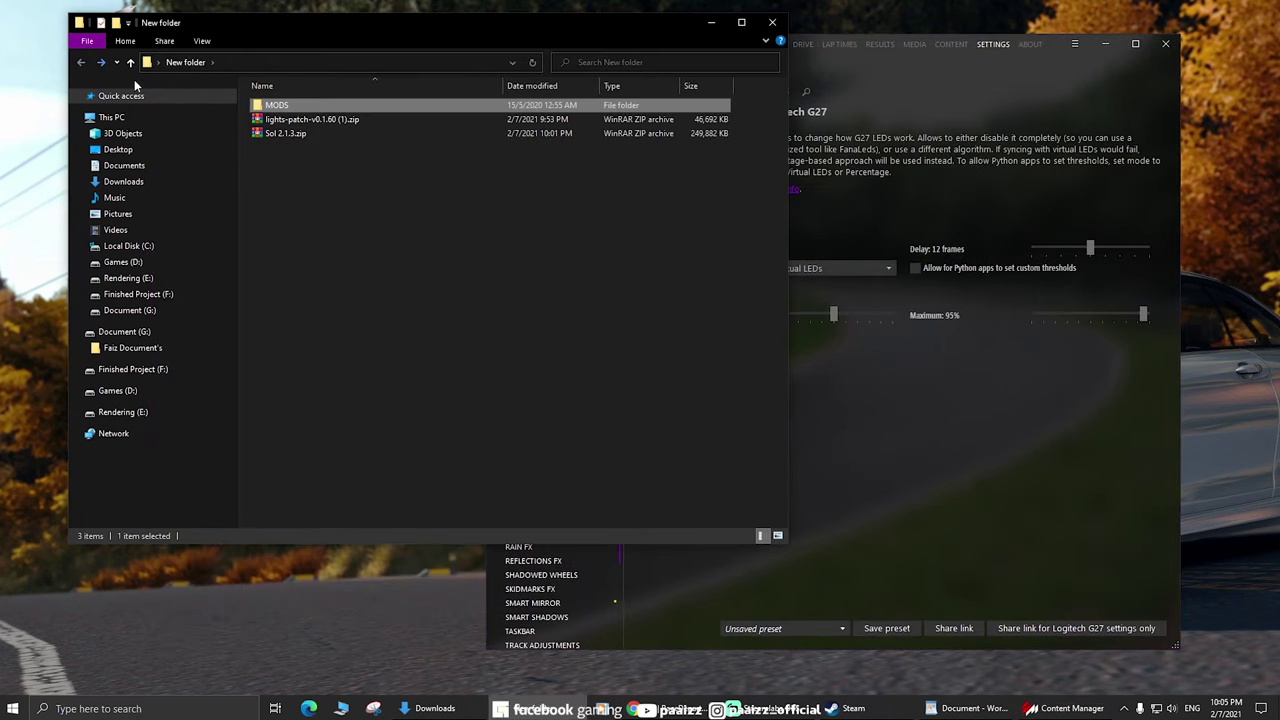
{"action": "mouse_move", "coordinate": [286, 134]}
{"action": "left_mouse_down"}
{"action": "mouse_move", "coordinate": [460, 148]}
{"action": "mouse_move", "coordinate": [1043, 117]}
{"action": "left_mouse_up"}
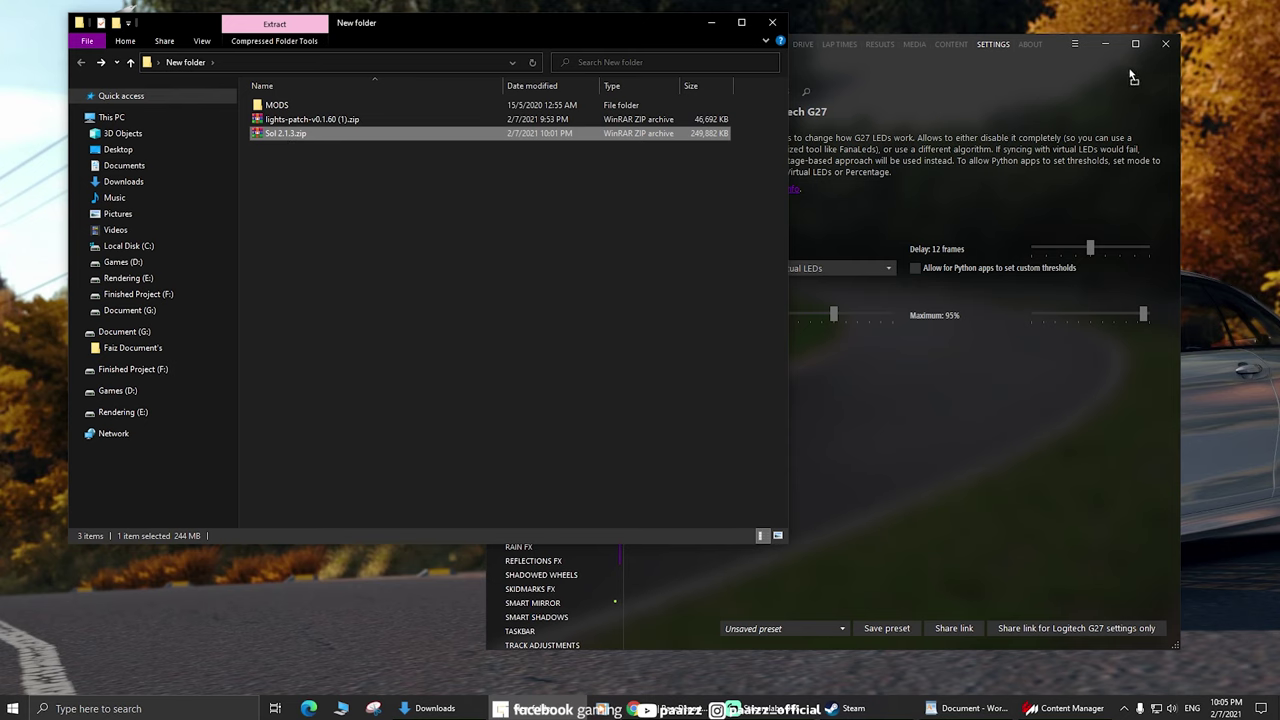
{"action": "left_click_drag", "start_coordinate": [1172, 86], "coordinate": [503, 216]}
{"action": "left_click", "coordinate": [279, 137]}
{"action": "key", "text": "alt+Tab"}
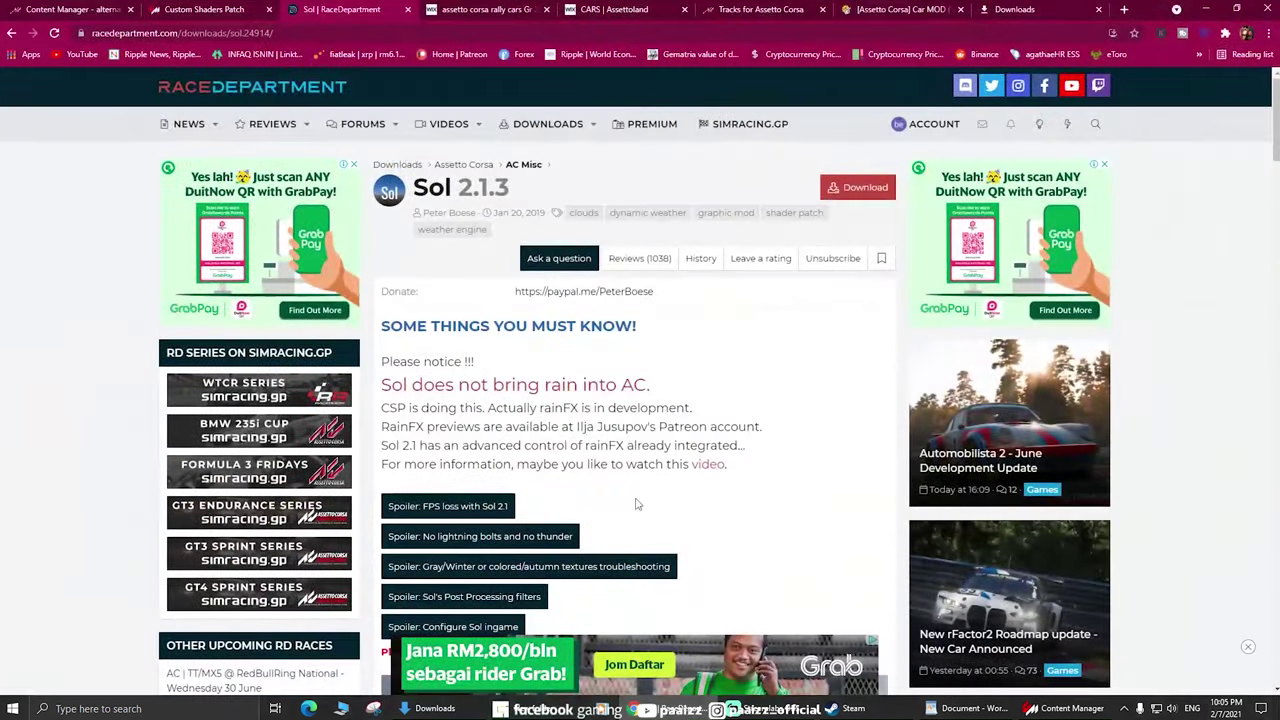
- Look through the Sol page for the install guide links, the Sol 2.1 guide video and the performance comparison
{"action": "scroll", "coordinate": [679, 549], "scroll_direction": "down", "scroll_amount": 2}
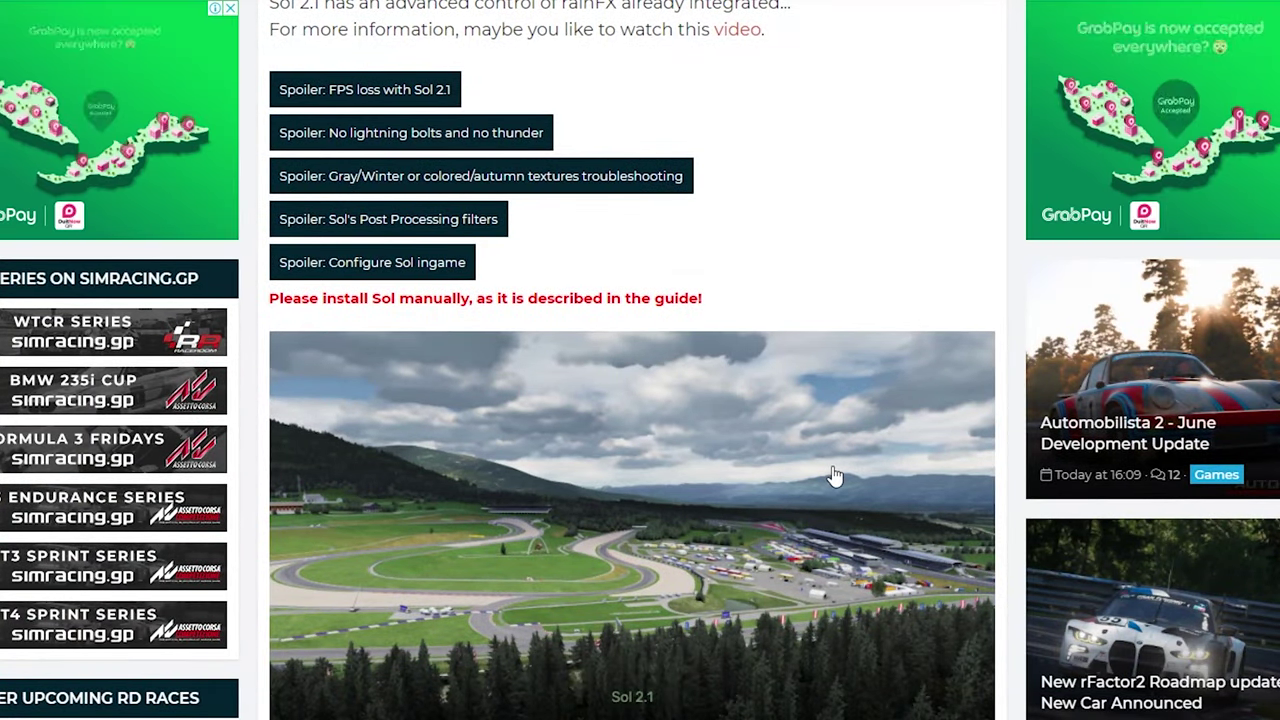
{"action": "scroll", "coordinate": [872, 370], "scroll_direction": "down", "scroll_amount": 4}
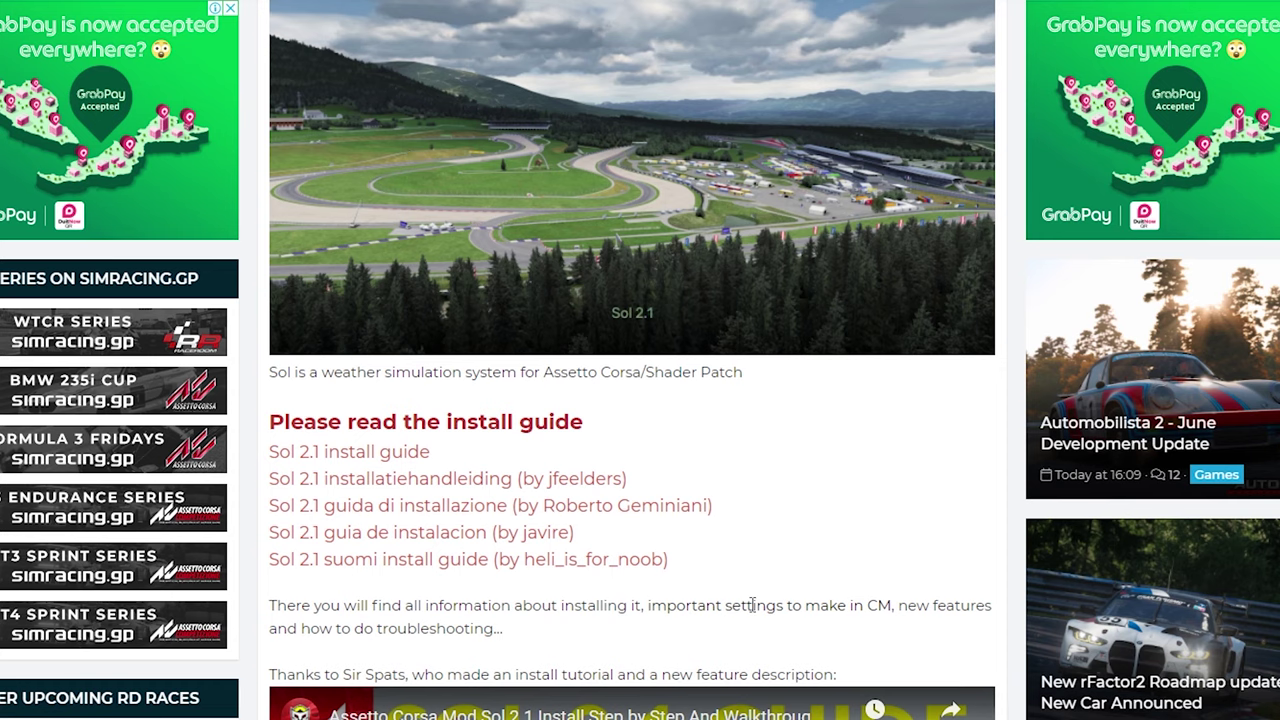
{"action": "scroll", "coordinate": [785, 580], "scroll_direction": "down", "scroll_amount": 2}
{"action": "scroll", "coordinate": [785, 580], "scroll_direction": "down", "scroll_amount": 4}
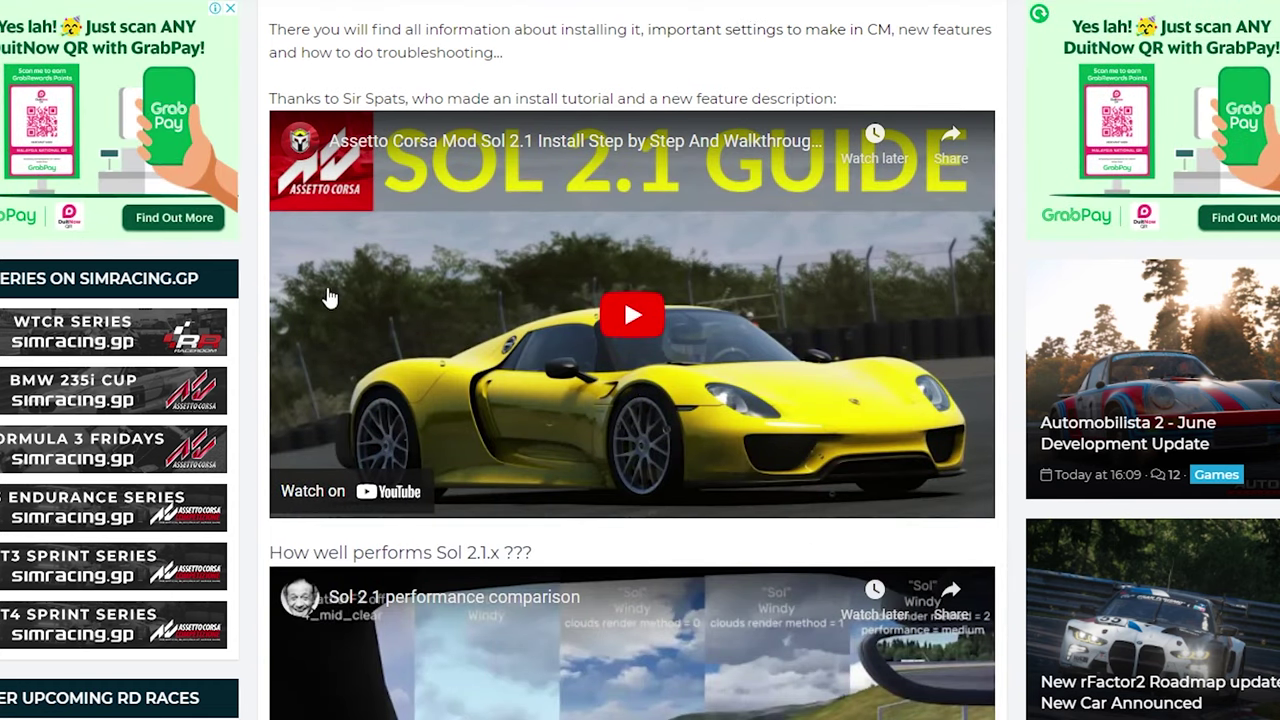
{"action": "scroll", "coordinate": [908, 410], "scroll_direction": "down", "scroll_amount": 2}
{"action": "scroll", "coordinate": [870, 410], "scroll_direction": "down", "scroll_amount": 1}
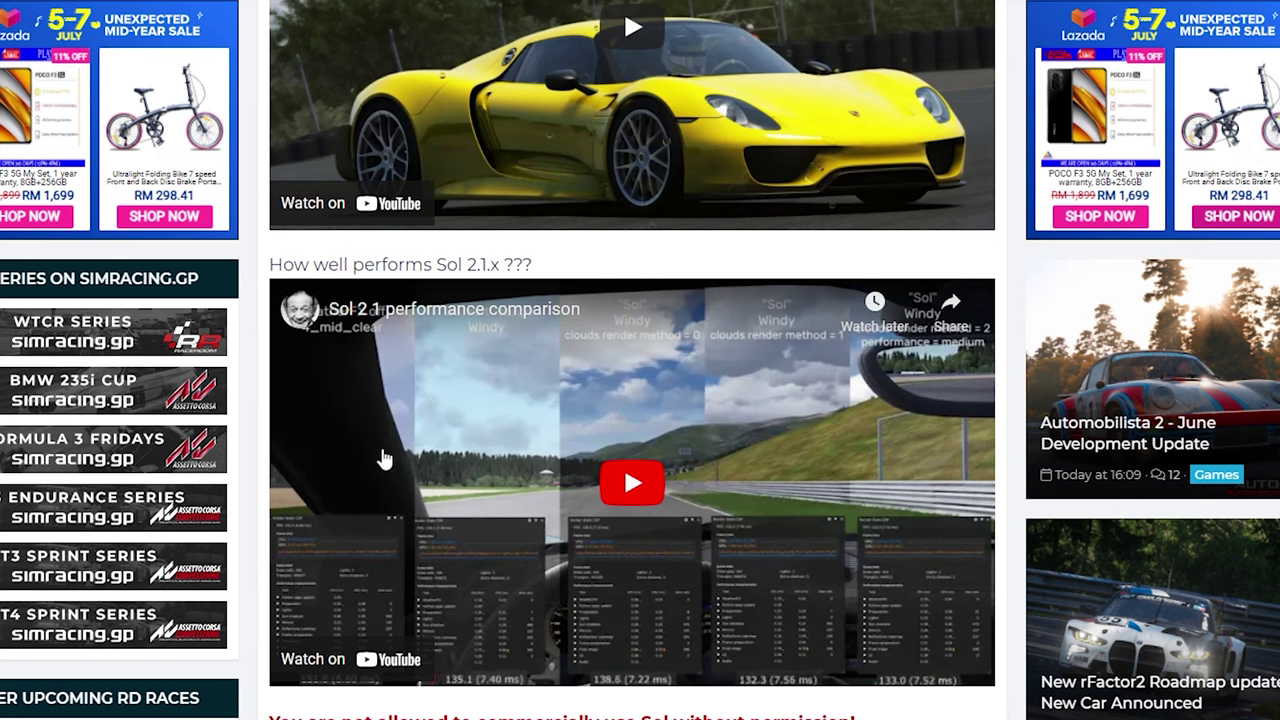
{"action": "scroll", "coordinate": [855, 570], "scroll_direction": "down", "scroll_amount": 5}
{"action": "scroll", "coordinate": [855, 567], "scroll_direction": "up", "scroll_amount": 3}
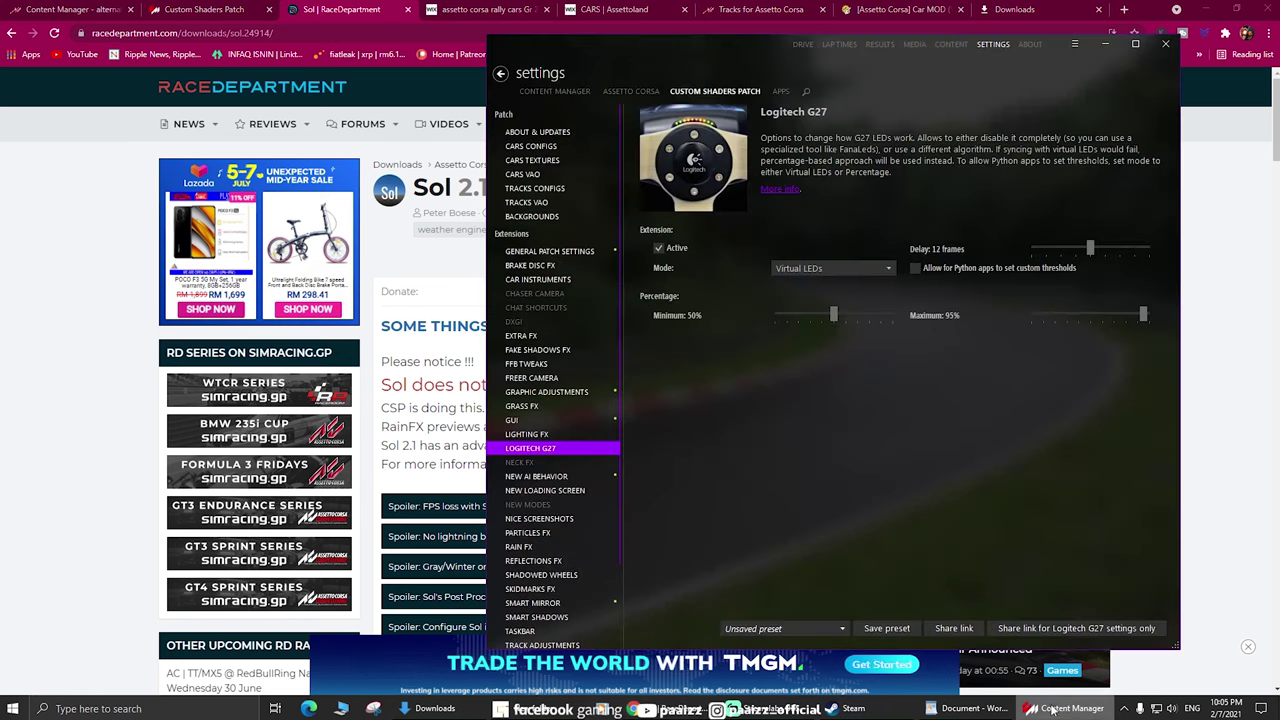
- Show Content Manager's Drive section, bring up New folder beside it, and demonstrate carrying Sol 2.1.3.zip over to Content Manager
{"action": "left_click", "coordinate": [1065, 708]}
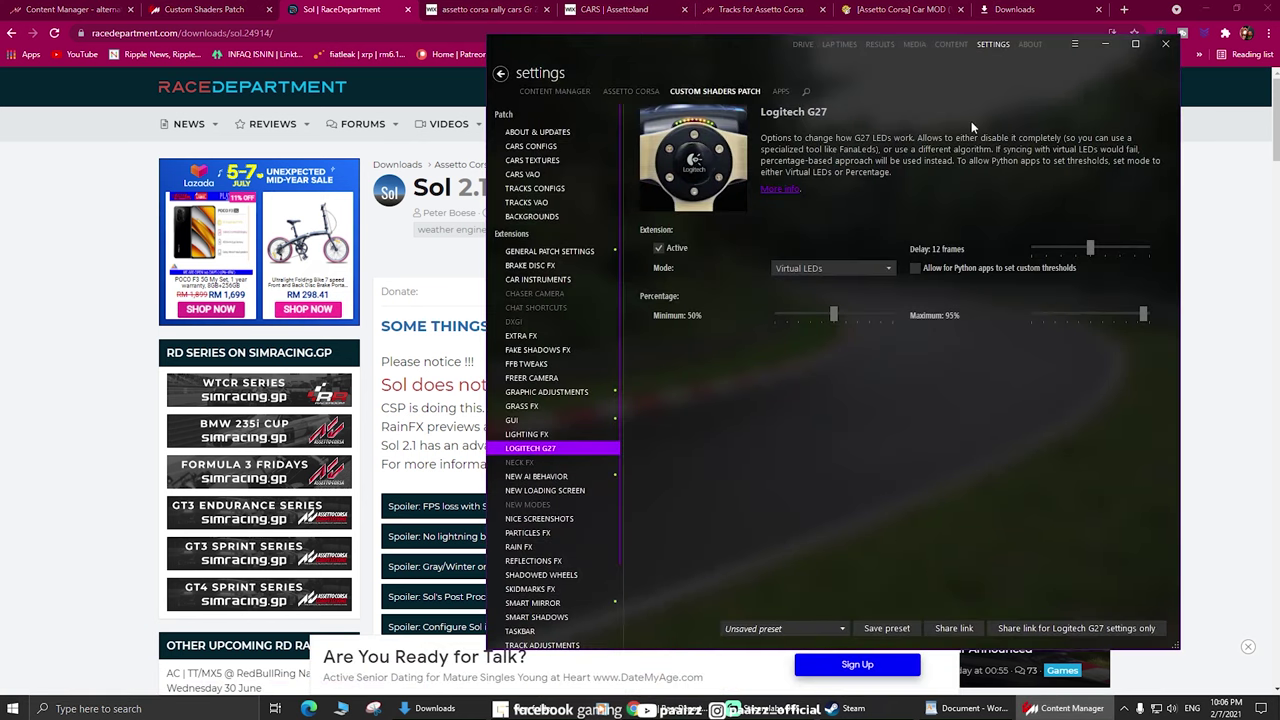
{"action": "left_click", "coordinate": [802, 44]}
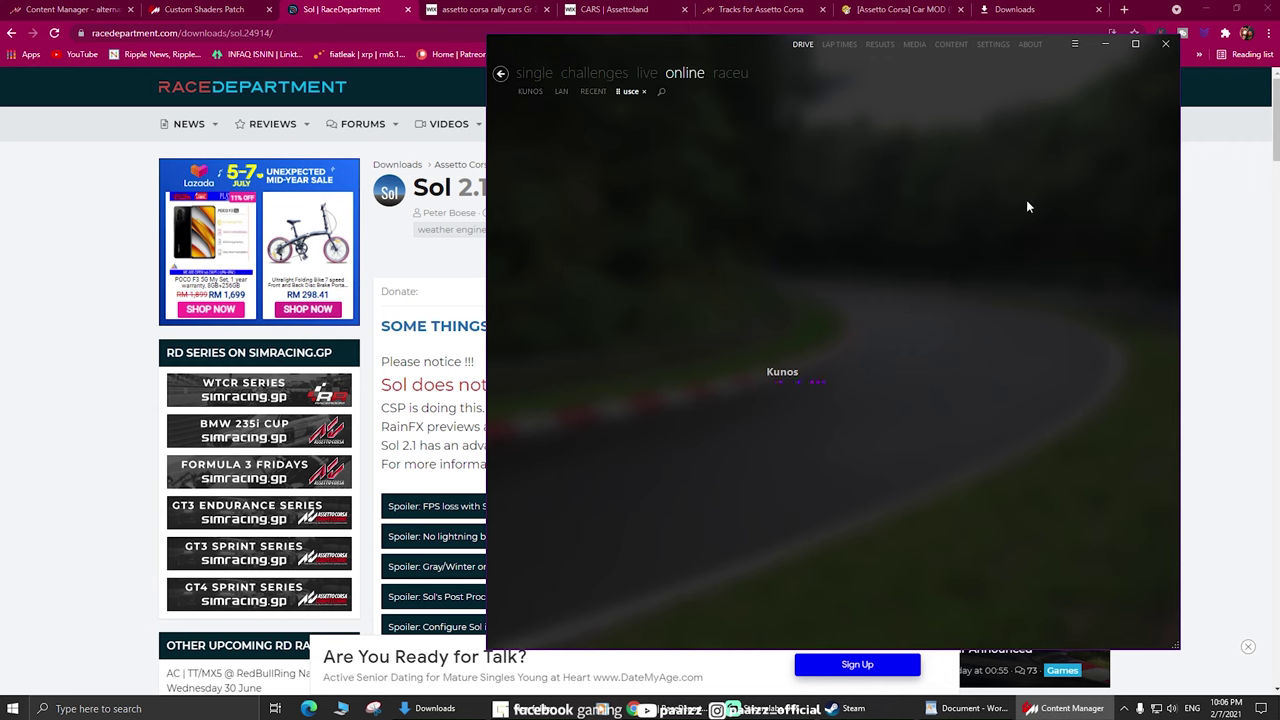
{"action": "left_click", "coordinate": [435, 708]}
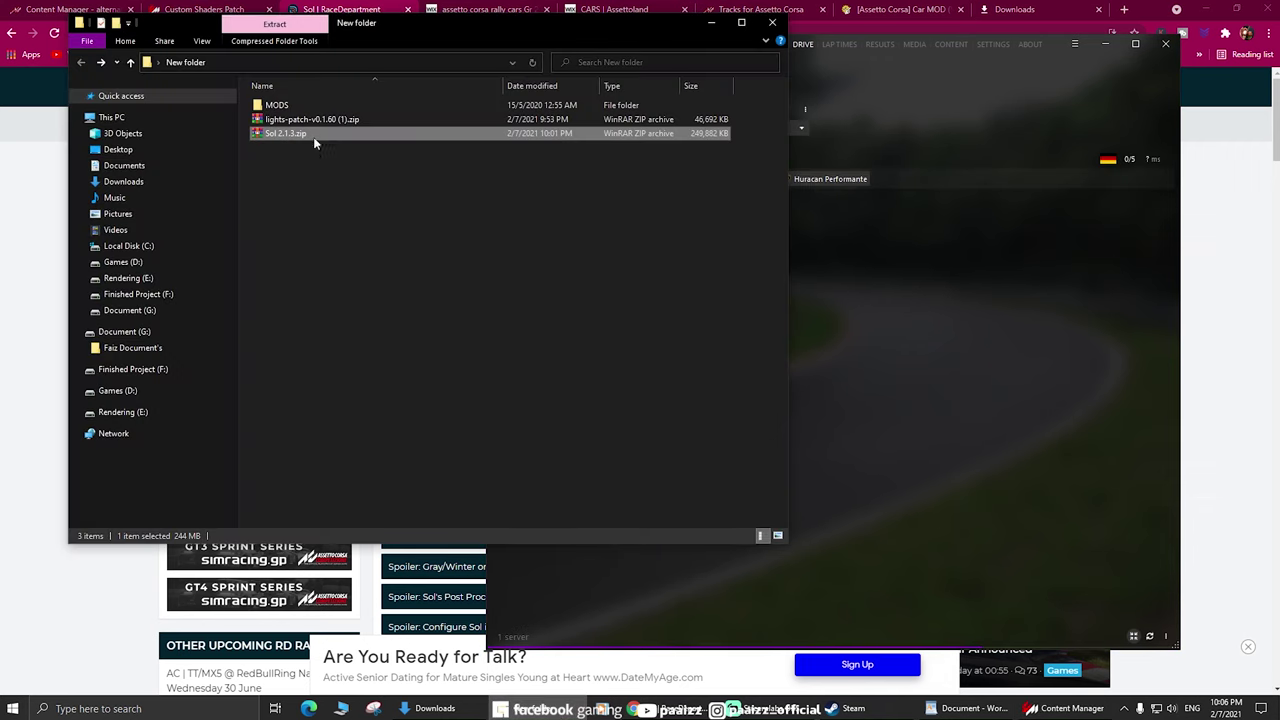
{"action": "left_click_drag", "start_coordinate": [314, 139], "coordinate": [393, 190]}
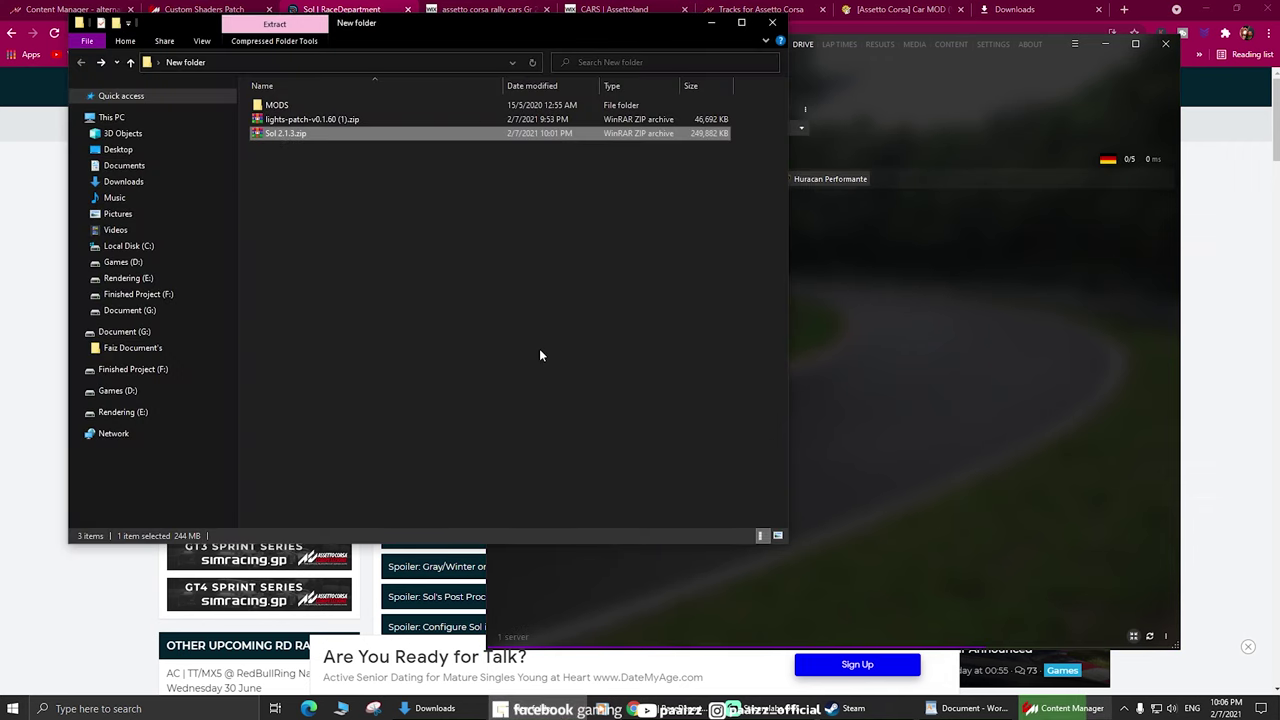
{"action": "left_click", "coordinate": [950, 107]}
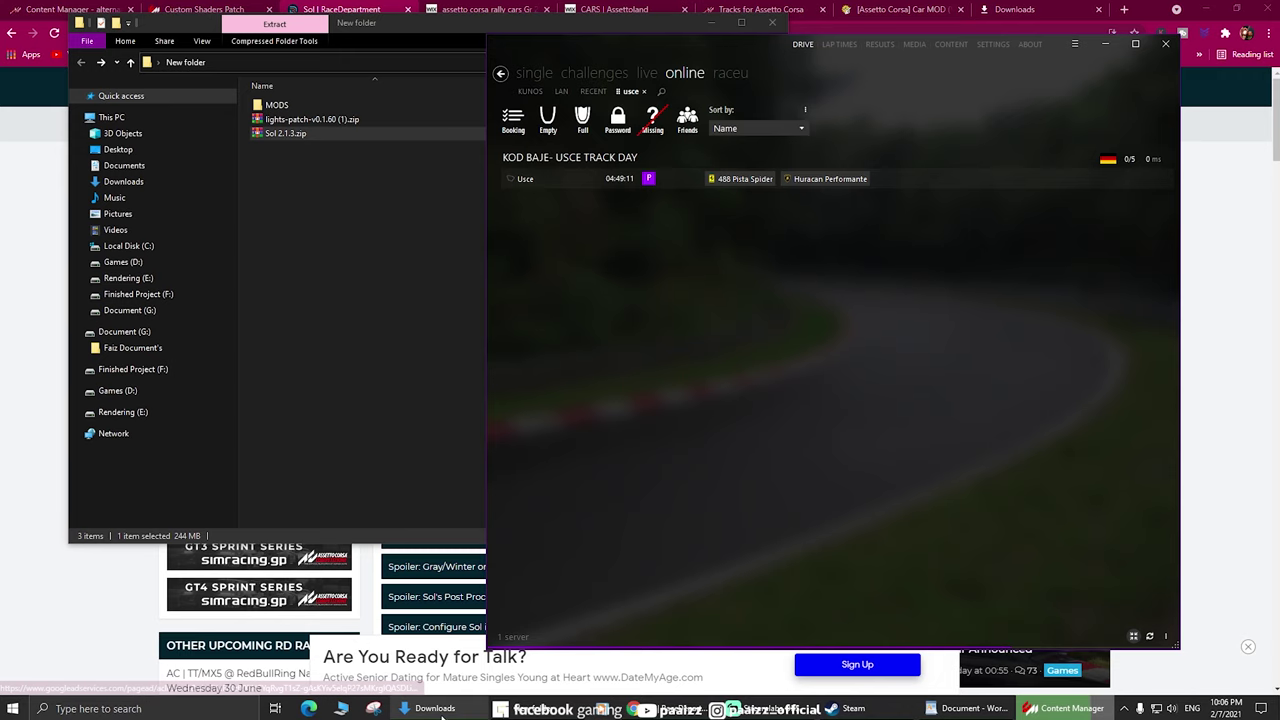
- Bring up a second folder window at This PC and point out Sol 2.1.3.zip in New folder
{"action": "left_click", "coordinate": [341, 708]}
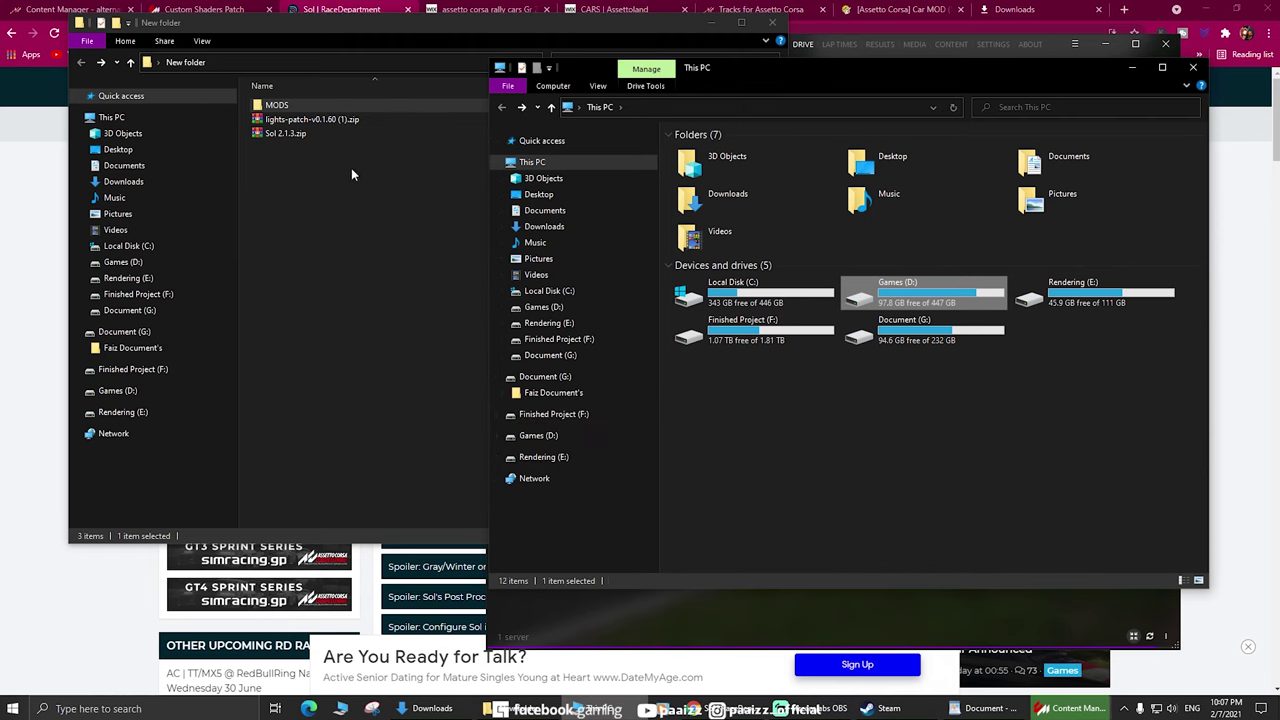
{"action": "left_click", "coordinate": [299, 135]}
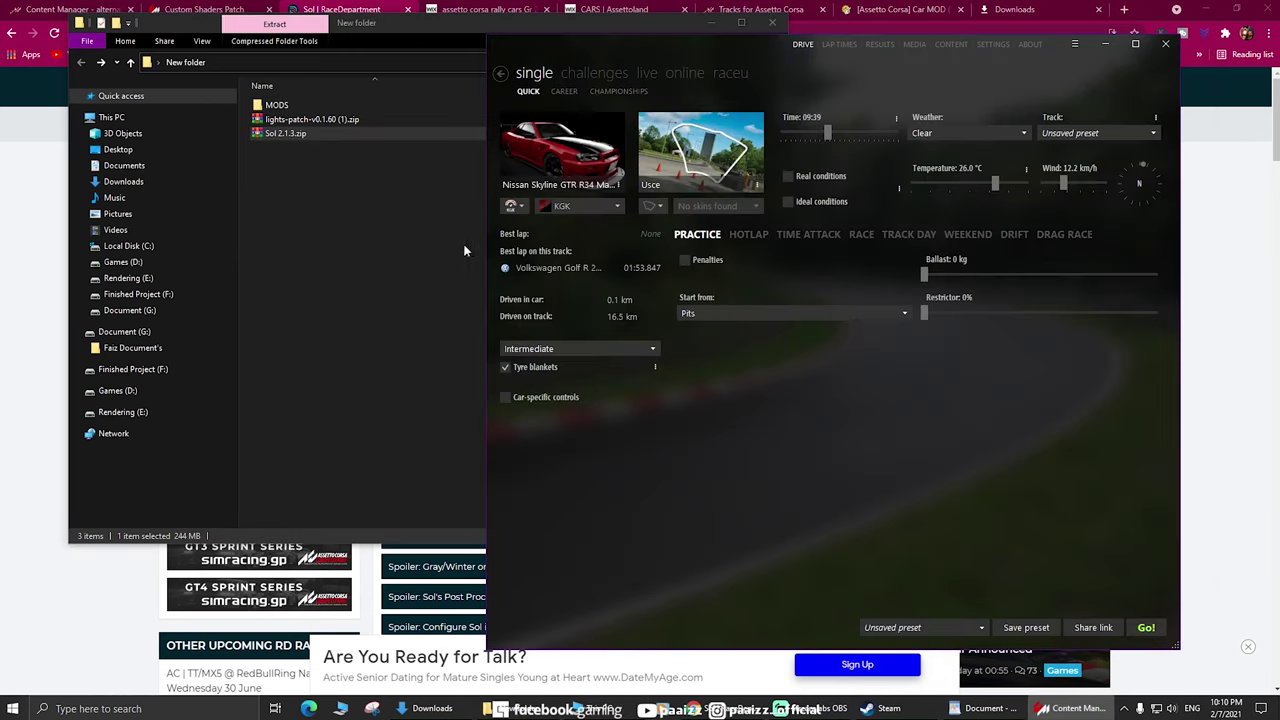
{"action": "left_click", "coordinate": [334, 187]}
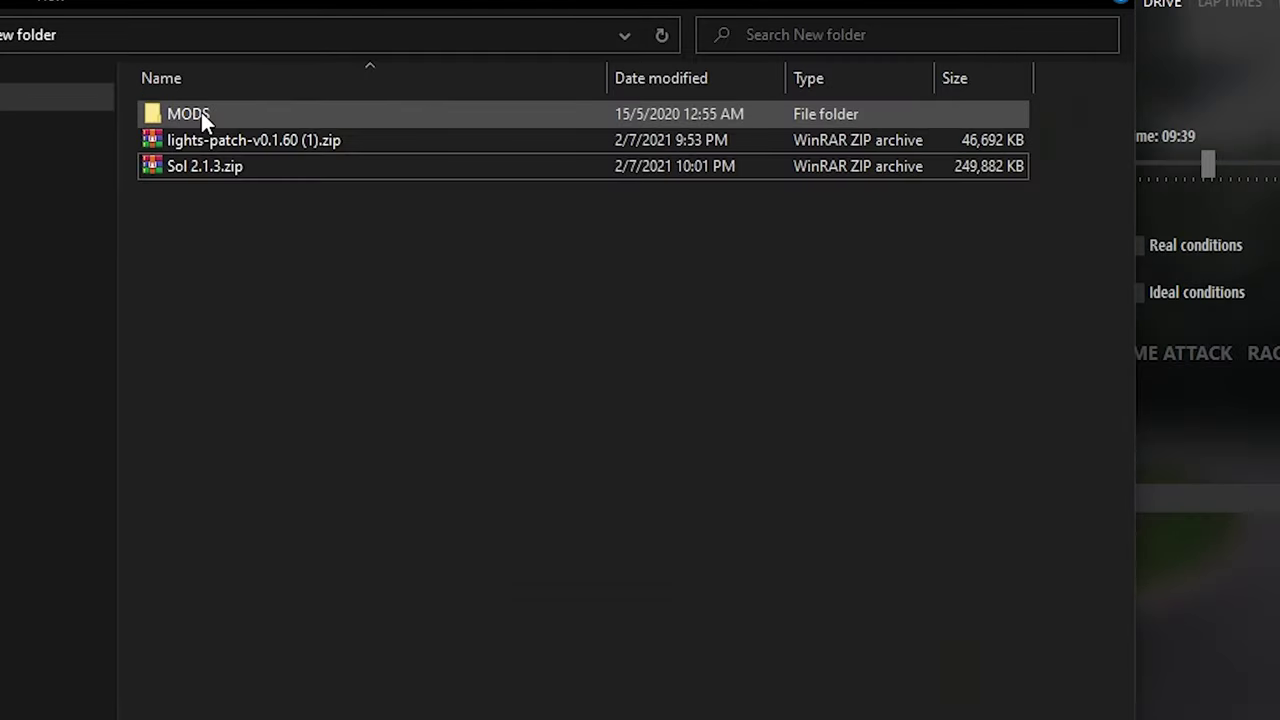
- Open the extracted MODS folder, look inside its Sol 2.1.3 folder, and return to MODS with Sol 2.1.3 selected
{"action": "left_click", "coordinate": [298, 105]}
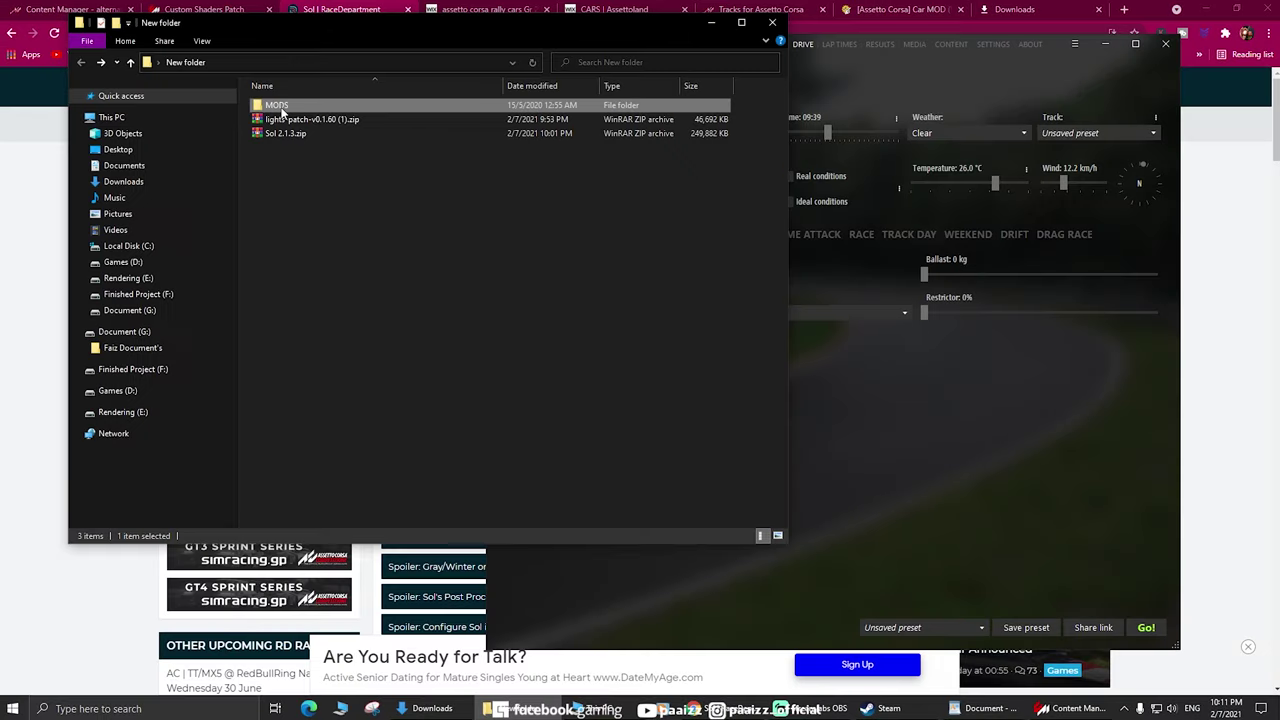
{"action": "double_click", "coordinate": [196, 118]}
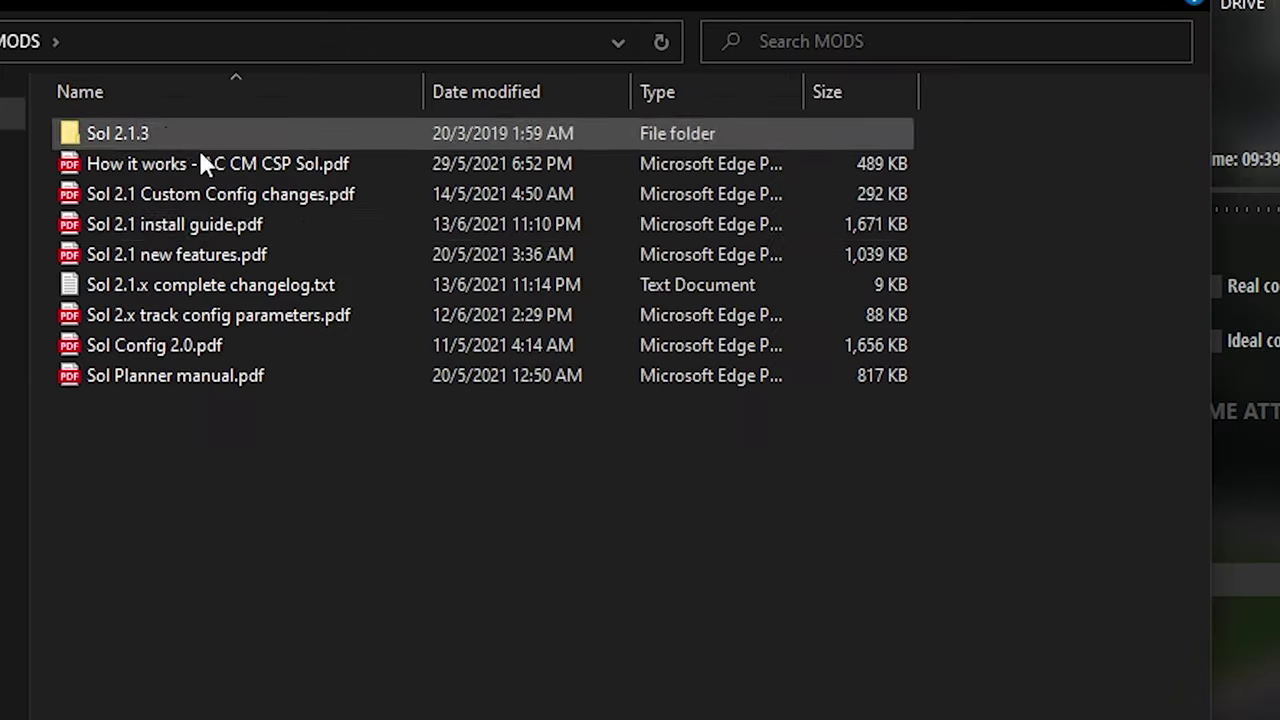
{"action": "left_click_drag", "start_coordinate": [359, 268], "coordinate": [288, 122]}
{"action": "left_click", "coordinate": [512, 455]}
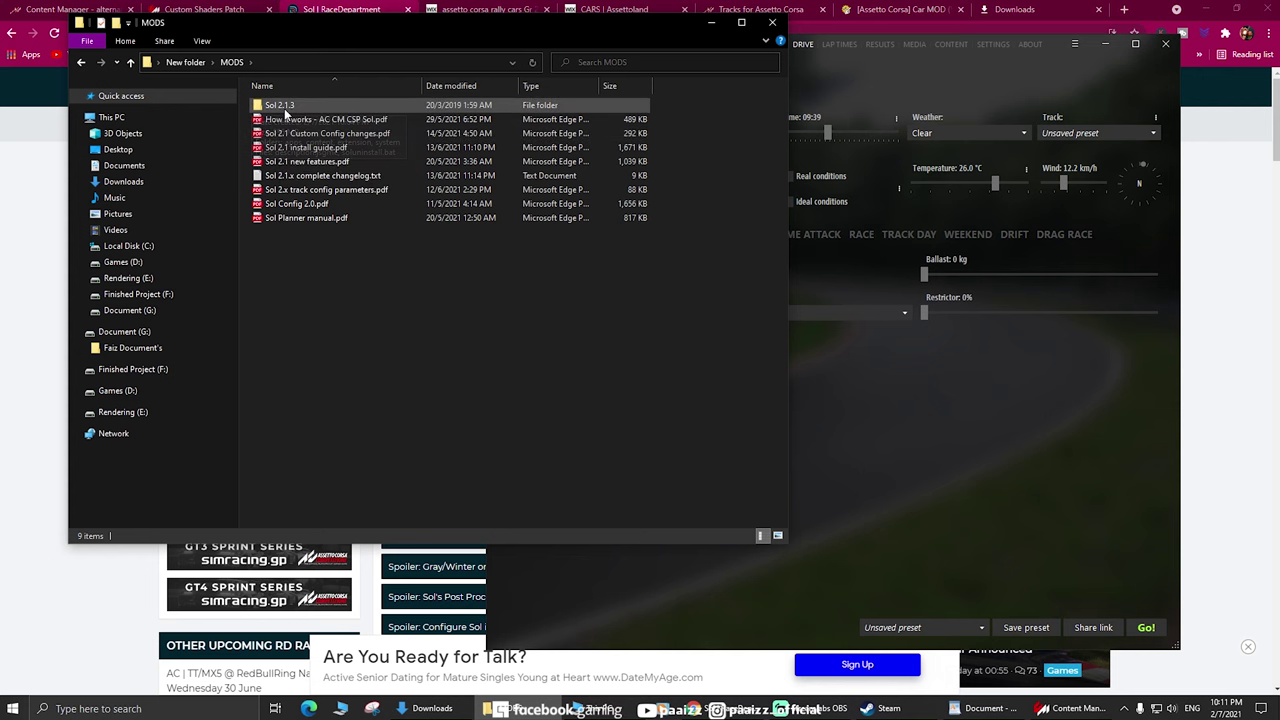
{"action": "double_click", "coordinate": [282, 107]}
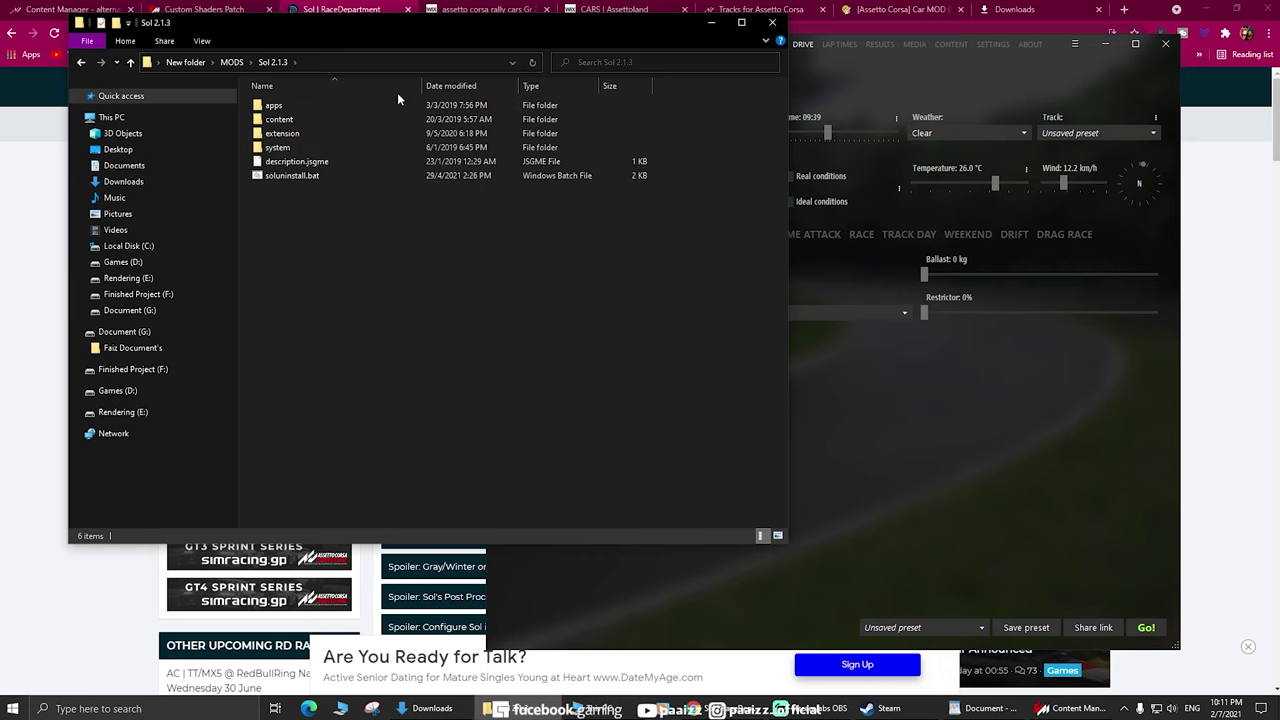
{"action": "left_click", "coordinate": [81, 62]}
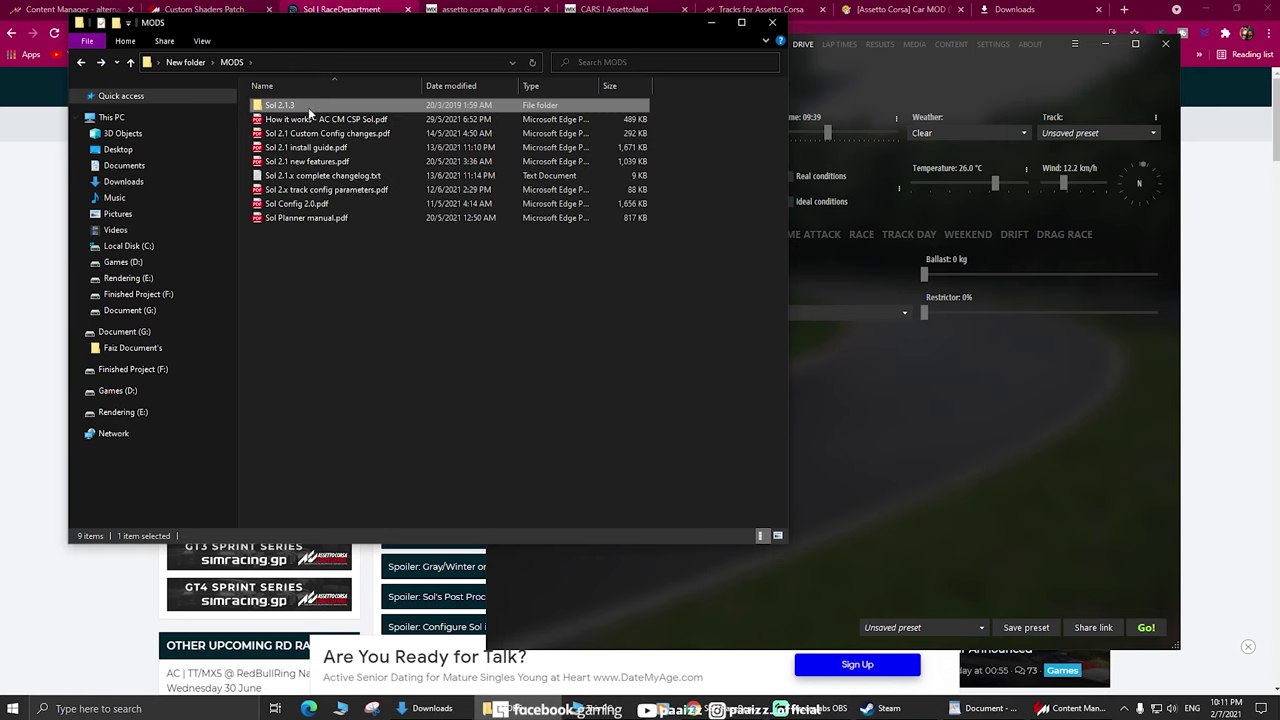
{"action": "key", "text": "F2"}
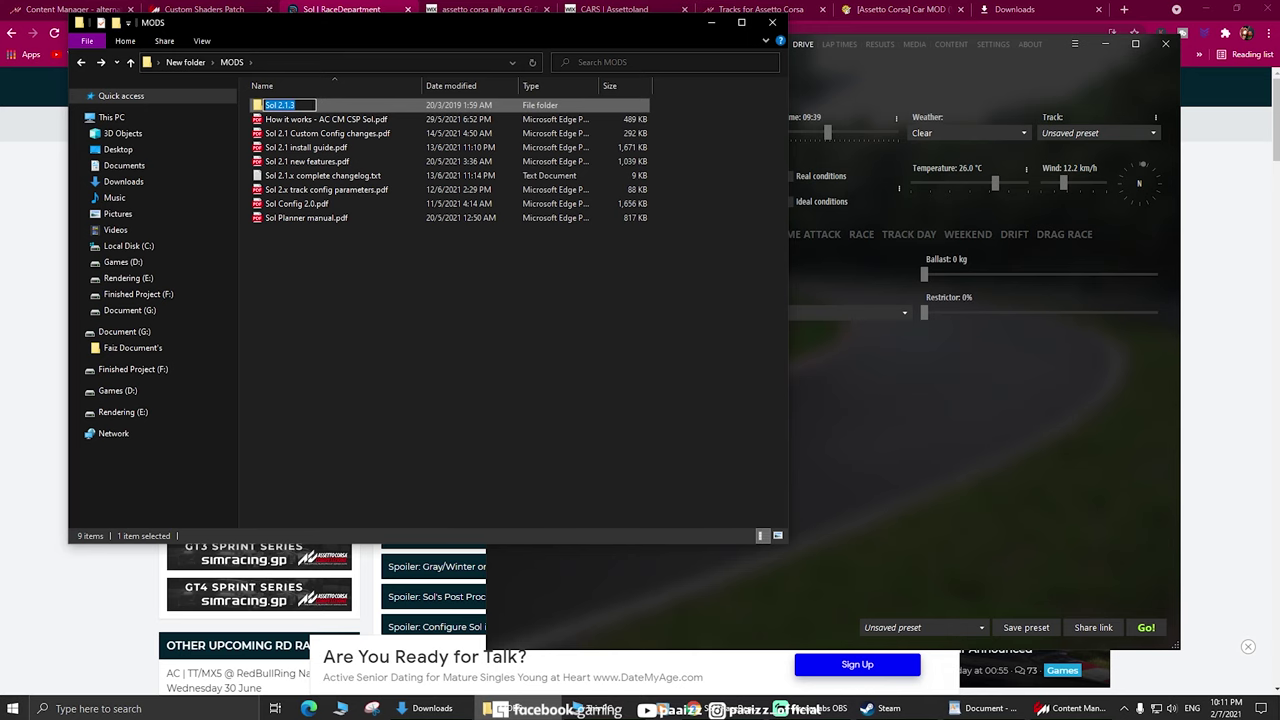
{"action": "left_click", "coordinate": [341, 104]}
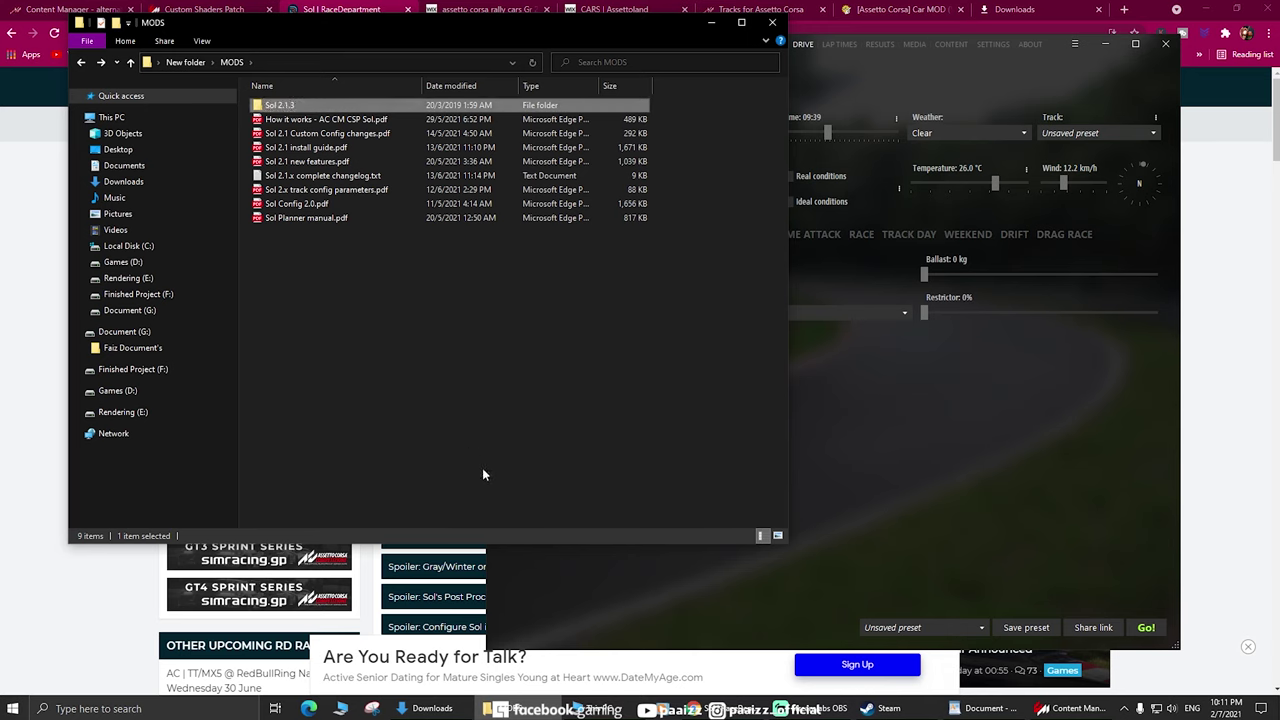
- In the This PC window, go to the Assetto Corsa mods folder under Games (D:), Steam, steamapps, common, assettocorsa, mods
{"action": "mouse_move", "coordinate": [601, 713]}
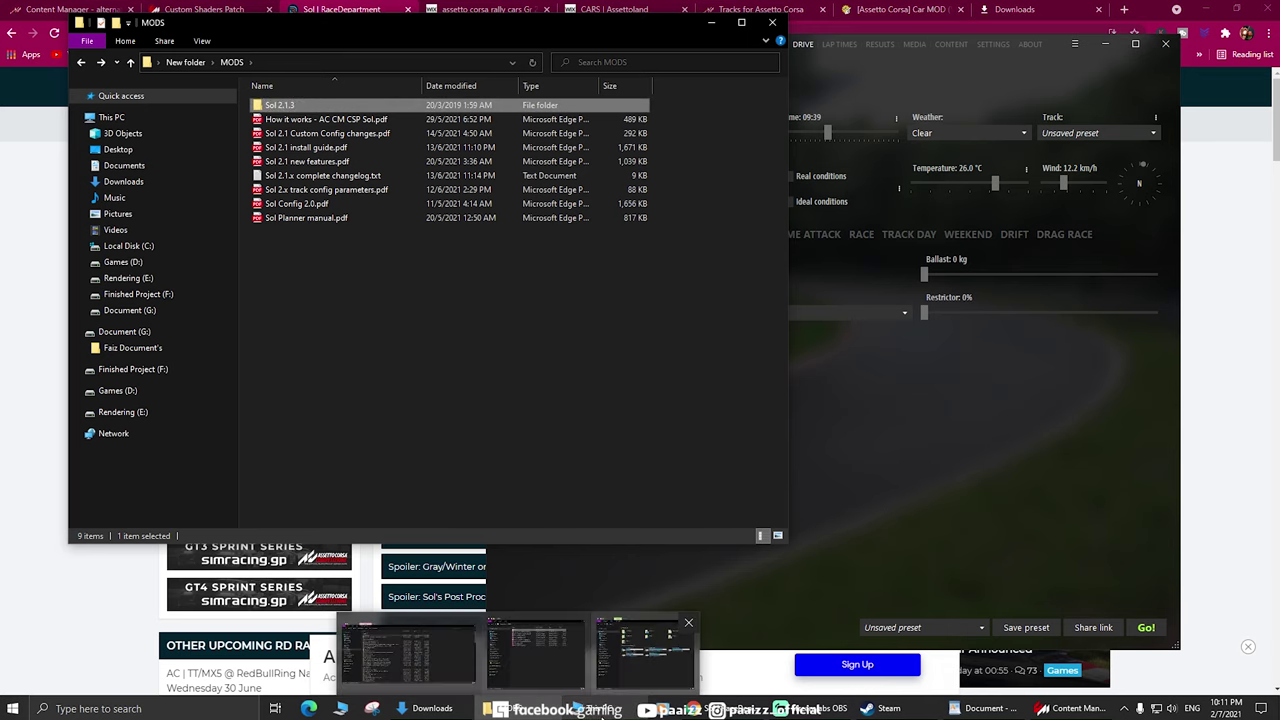
{"action": "left_click", "coordinate": [645, 655]}
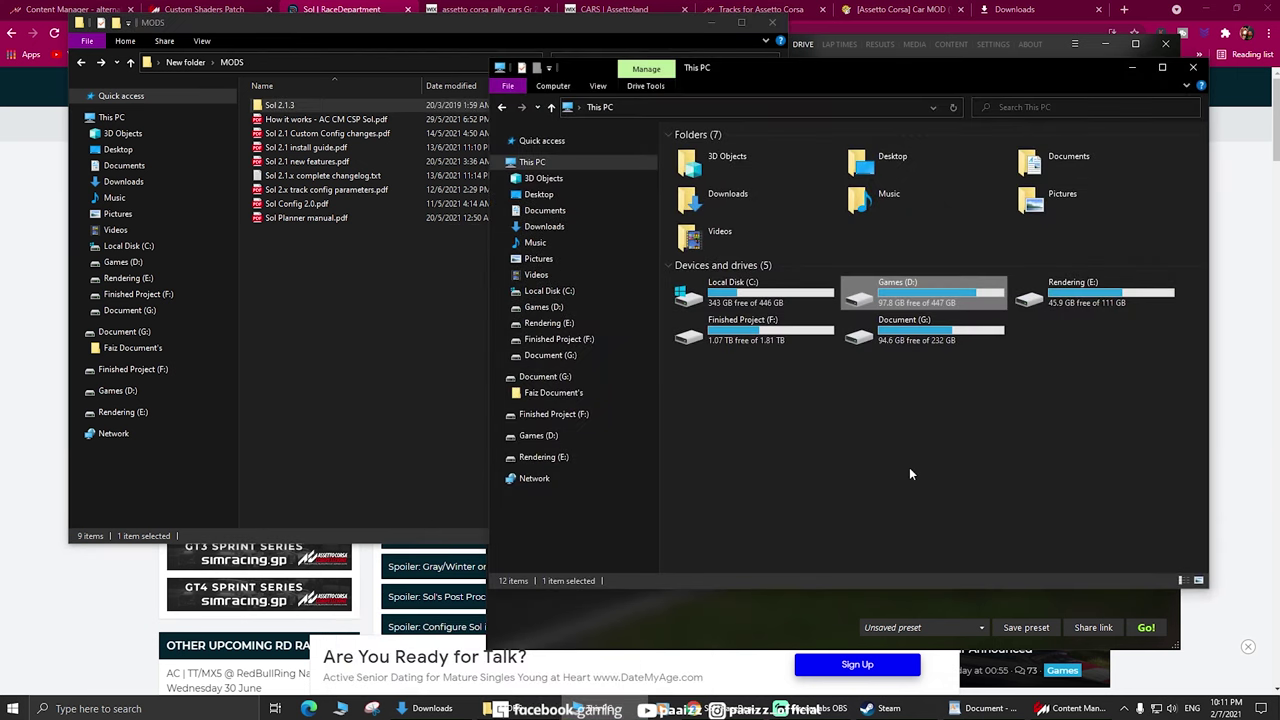
{"action": "double_click", "coordinate": [912, 298]}
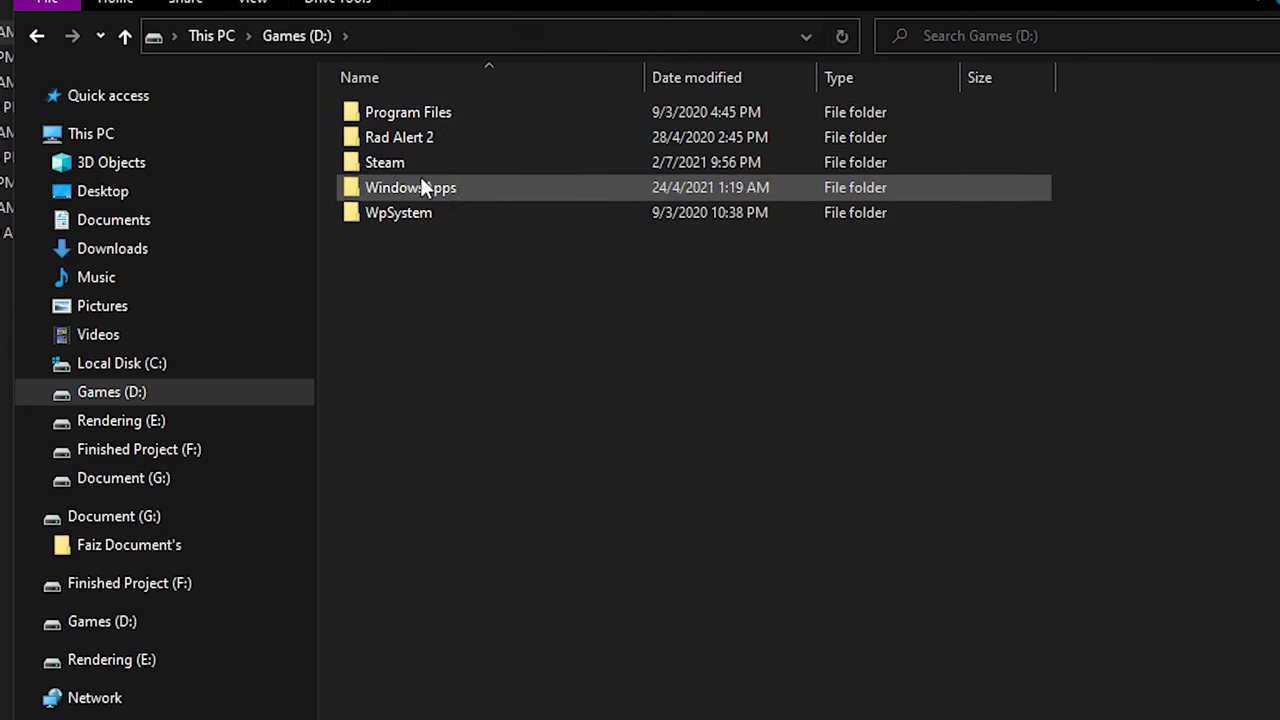
{"action": "double_click", "coordinate": [415, 162]}
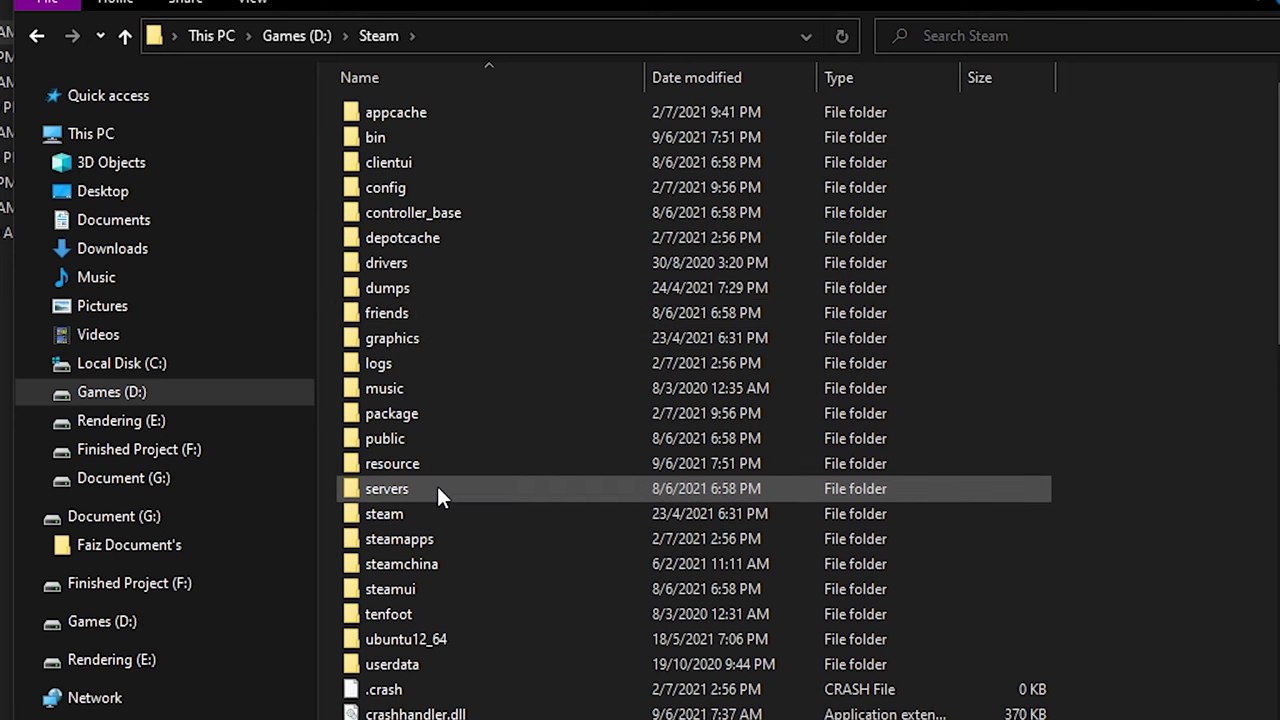
{"action": "double_click", "coordinate": [440, 540]}
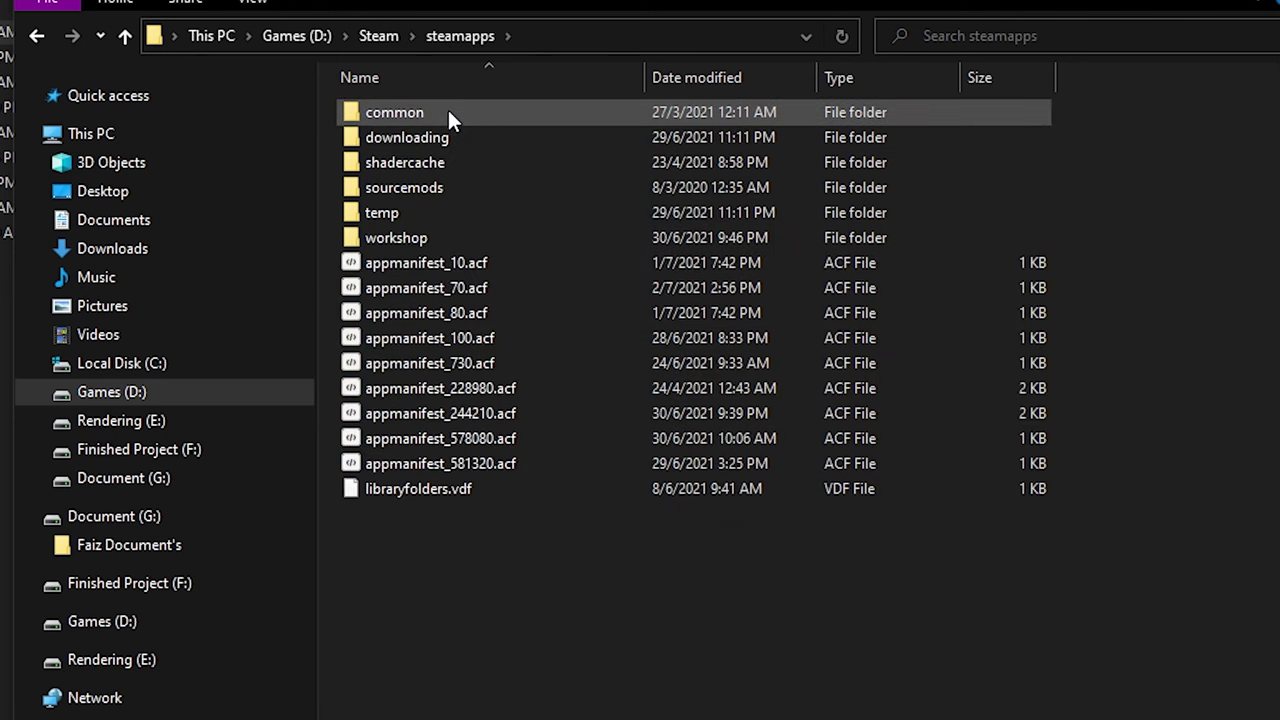
{"action": "double_click", "coordinate": [432, 112]}
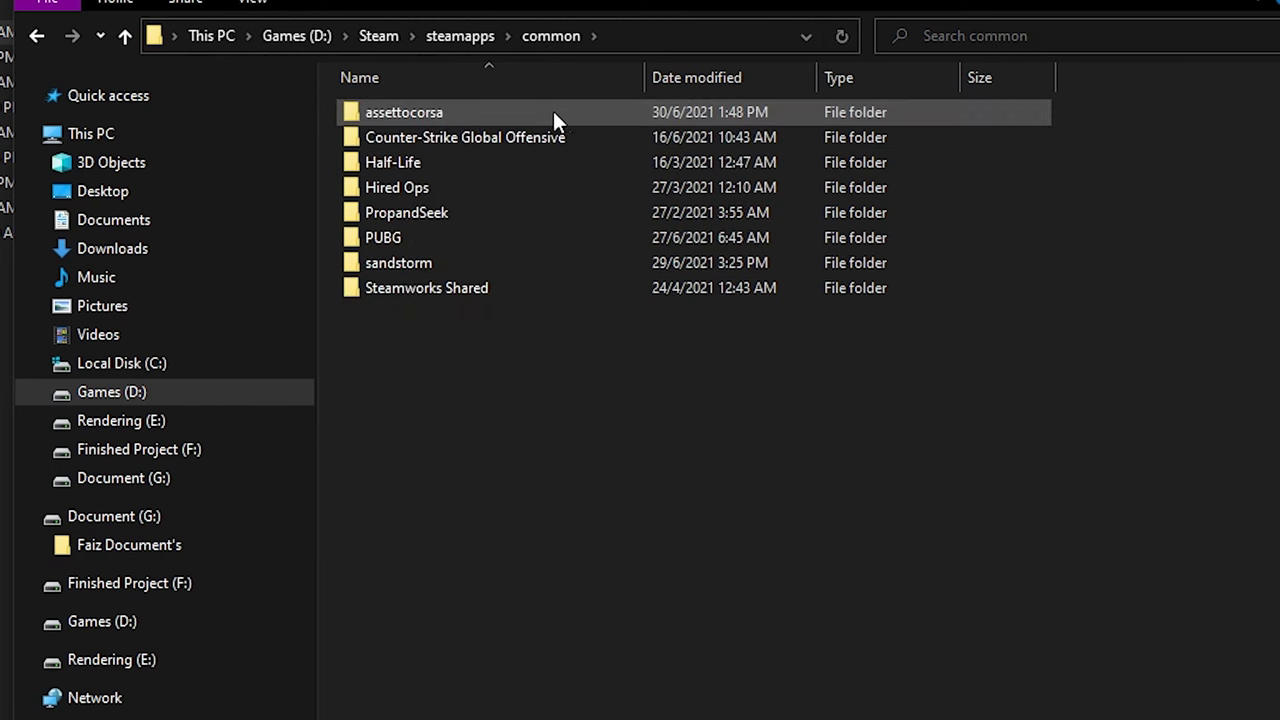
{"action": "double_click", "coordinate": [497, 110]}
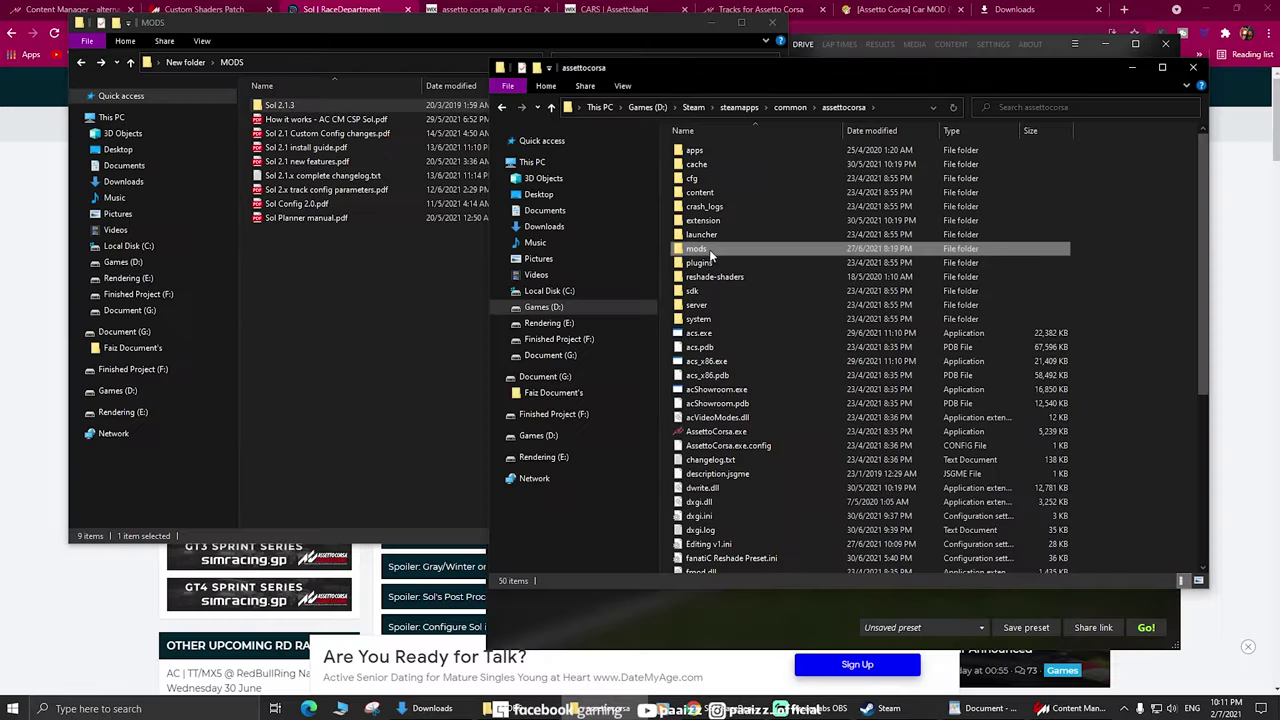
{"action": "double_click", "coordinate": [407, 290]}
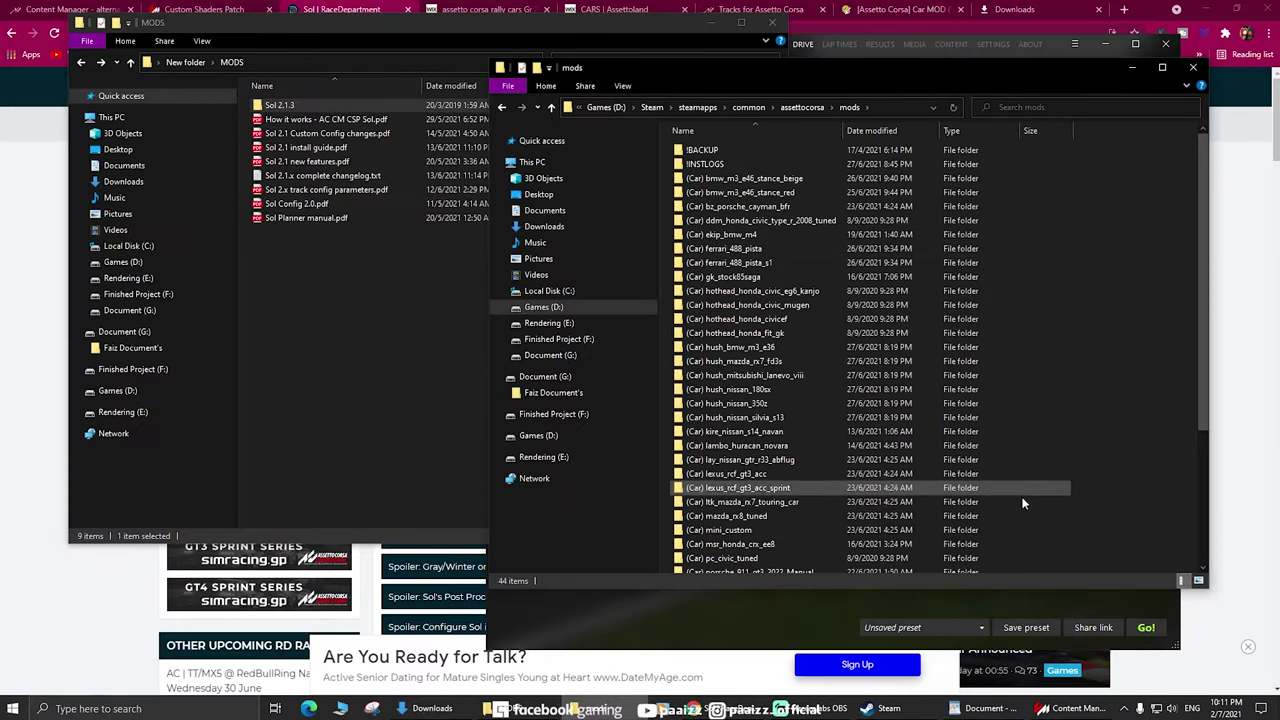
- Find the existing Sol 2.0.2 and Sol 2.1.1 folders near the end of the mods folder
{"action": "scroll", "coordinate": [1081, 682], "scroll_direction": "down", "scroll_amount": 10}
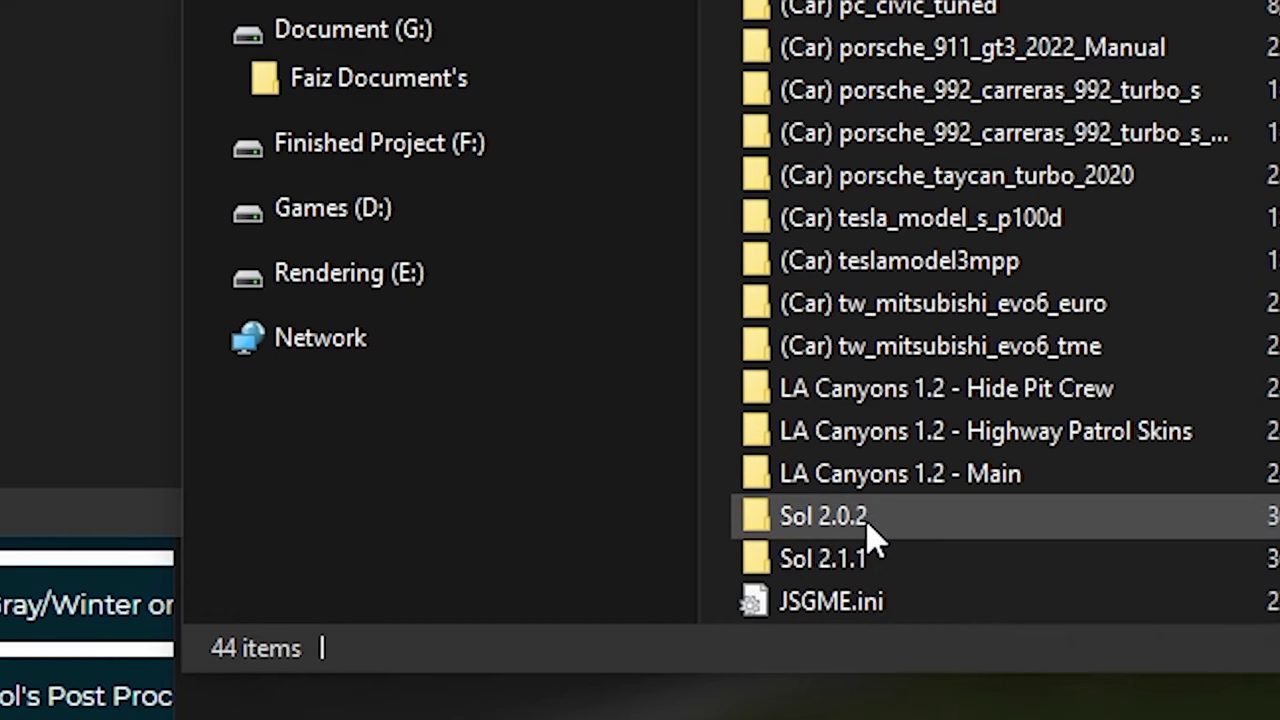
{"action": "mouse_move", "coordinate": [850, 520]}
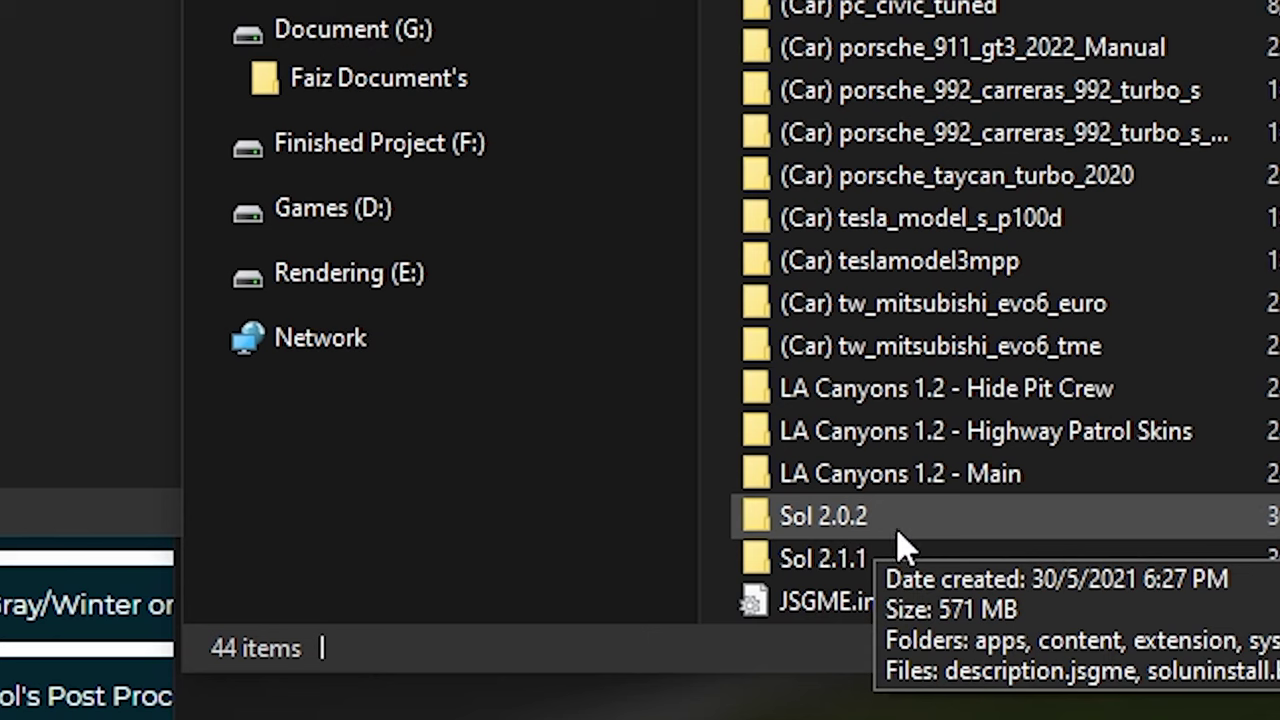
{"action": "mouse_move", "coordinate": [877, 566]}
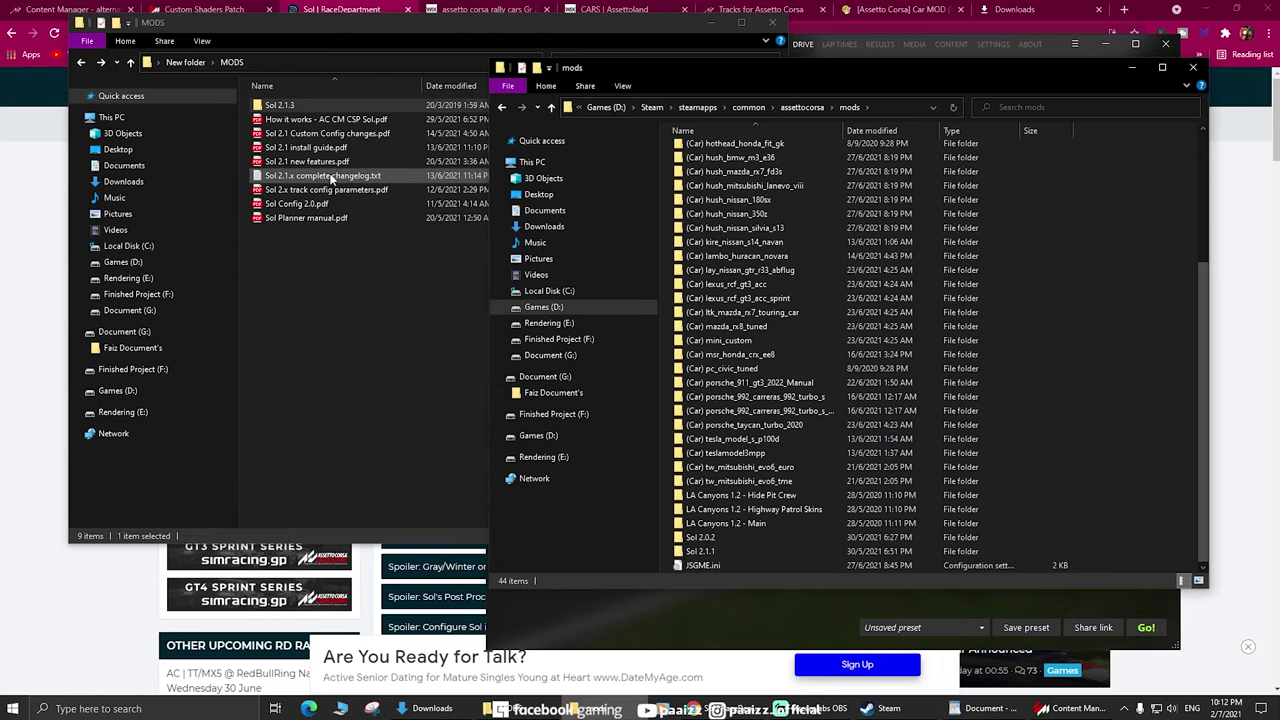
- Copy the extracted Sol 2.1.3 folder and show the paste option in the Assetto Corsa mods folder, dismissing it without pasting
{"action": "right_click", "coordinate": [271, 109]}
{"action": "left_click", "coordinate": [306, 334]}
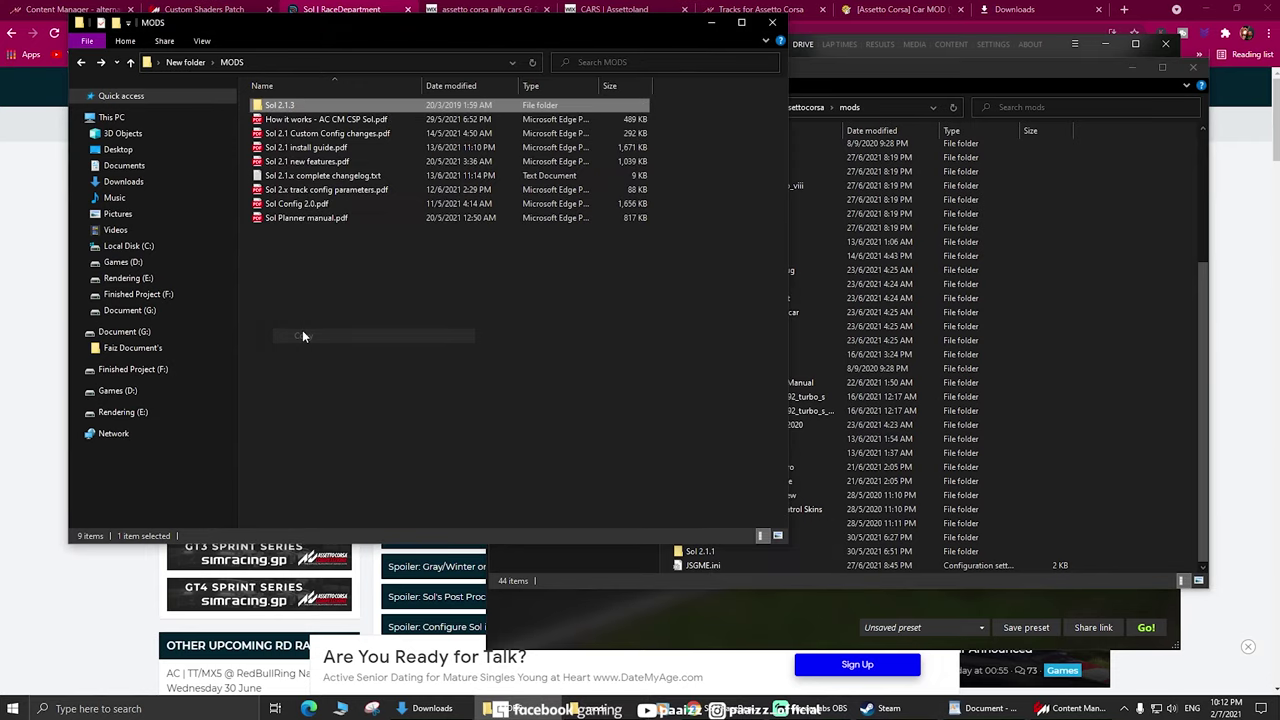
{"action": "left_click", "coordinate": [1118, 422]}
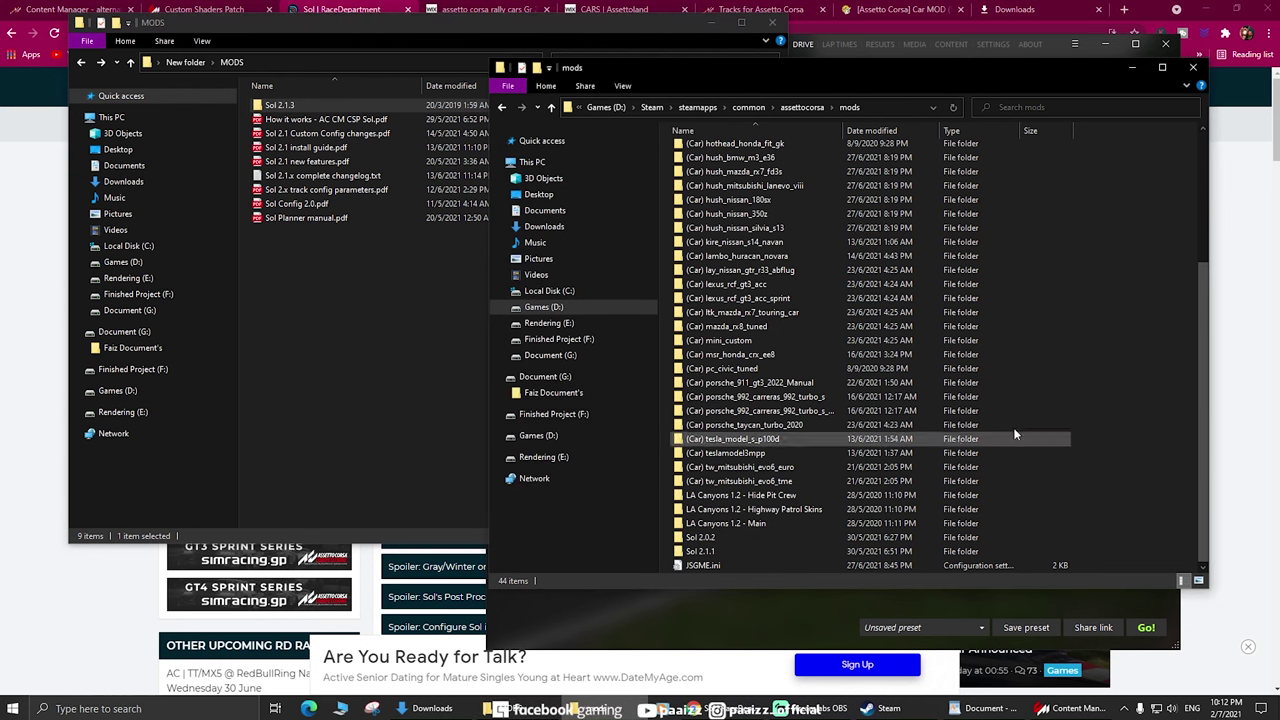
{"action": "right_click", "coordinate": [1108, 328]}
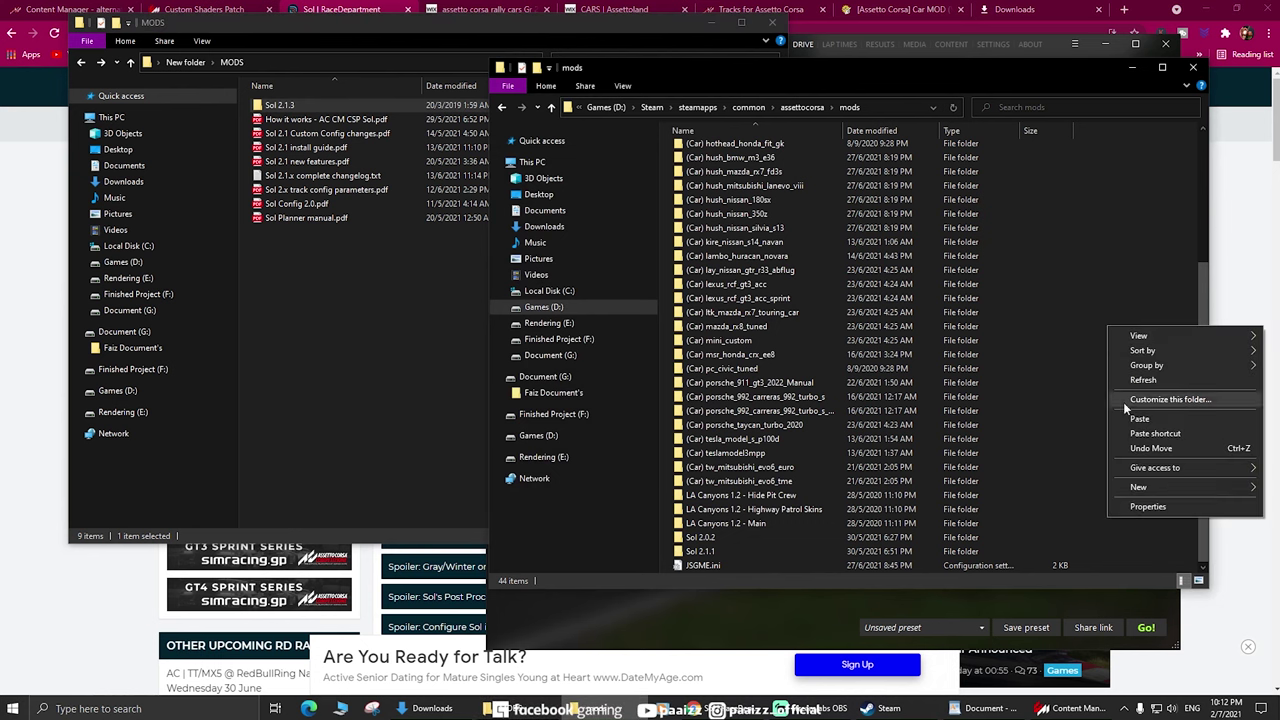
{"action": "left_click", "coordinate": [1052, 296]}
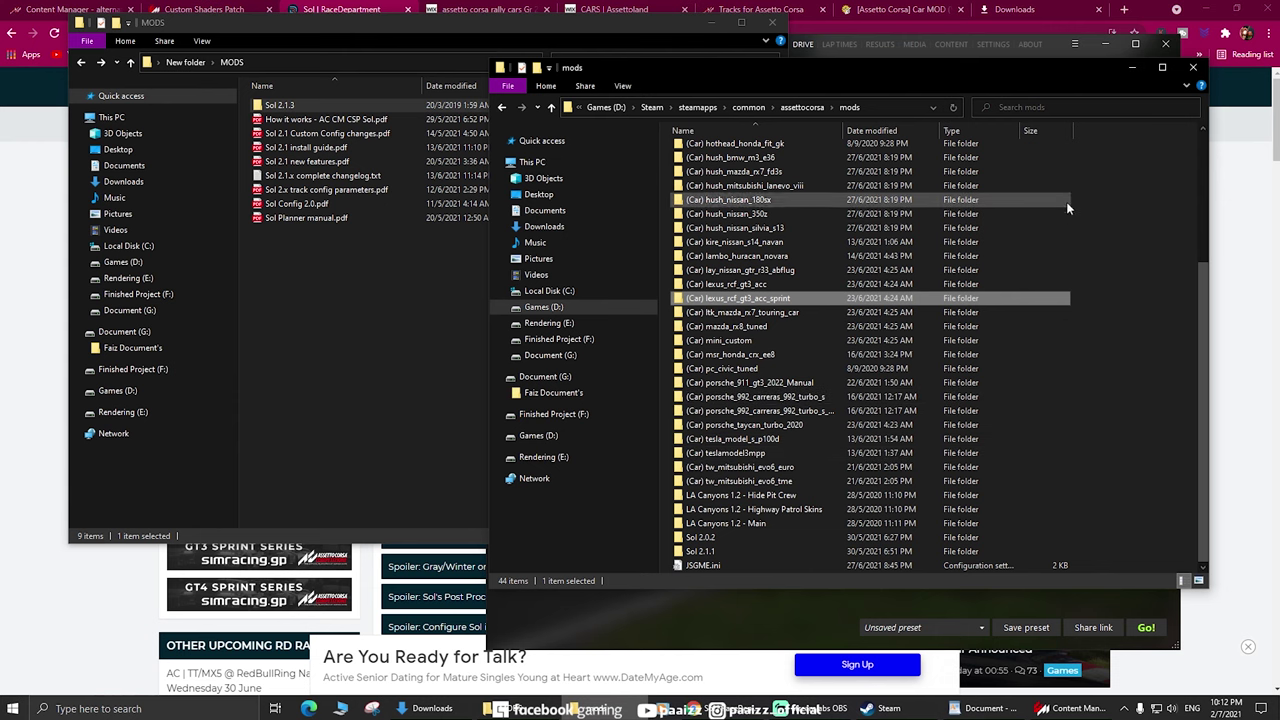
- Close the mods and MODS folder windows and bring the RaceDepartment Sol page to the front
{"action": "left_click", "coordinate": [1193, 66]}
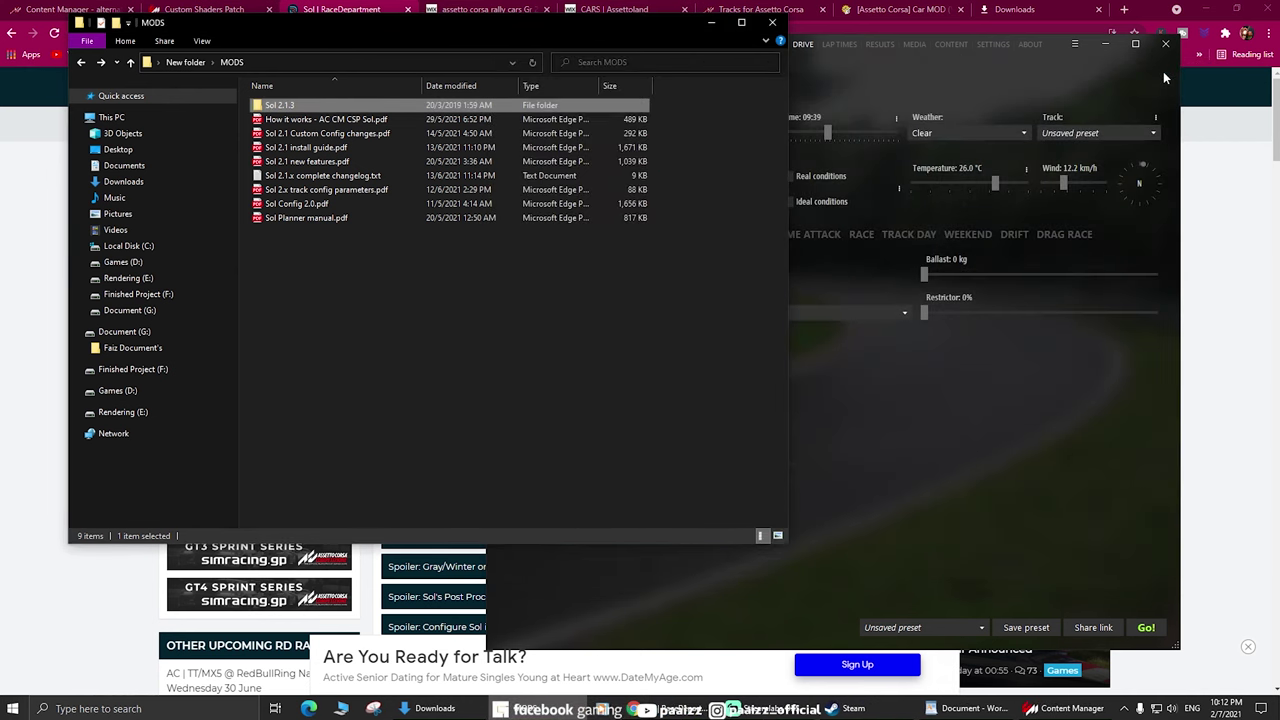
{"action": "left_click", "coordinate": [772, 22]}
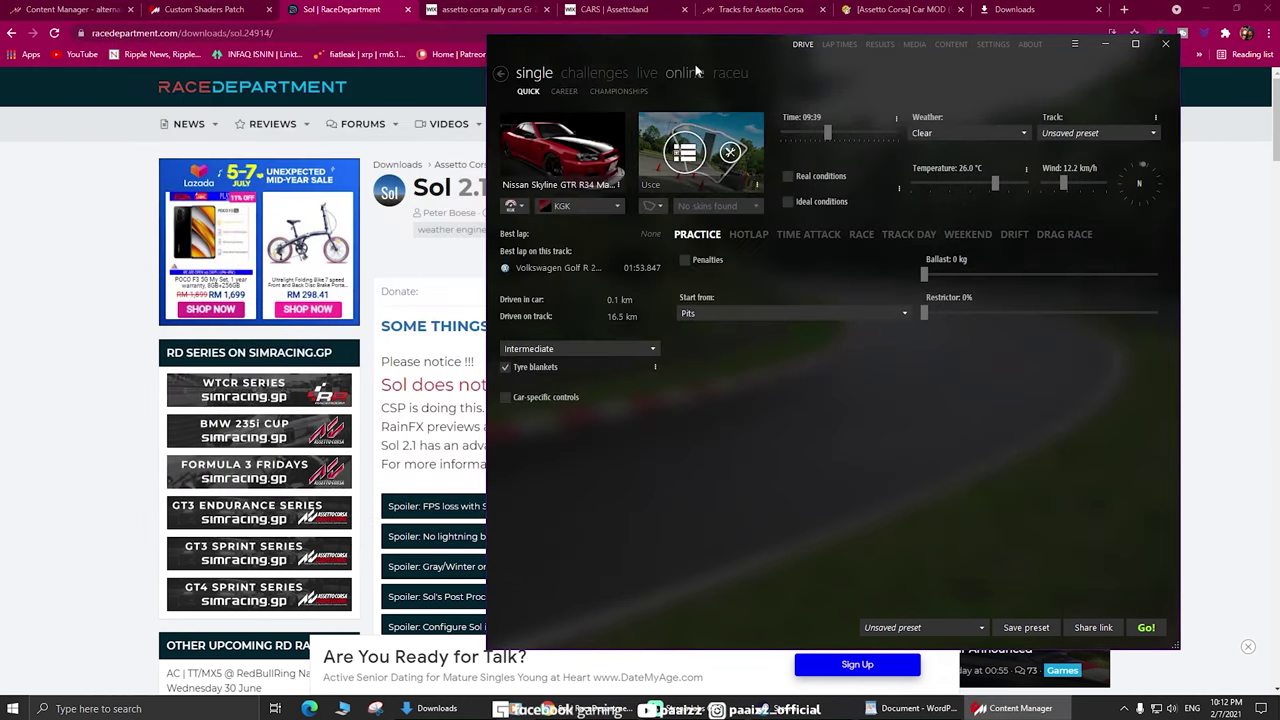
{"action": "left_click_drag", "start_coordinate": [699, 43], "coordinate": [489, 42]}
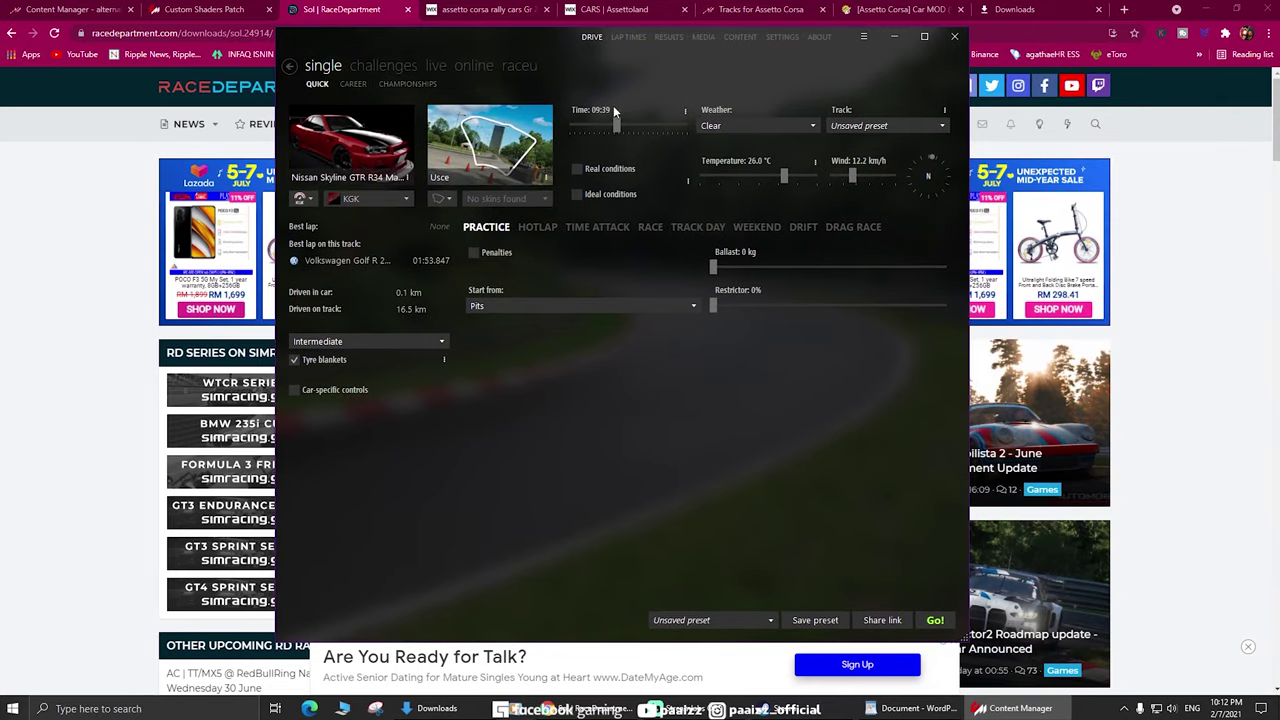
{"action": "left_click", "coordinate": [44, 222]}
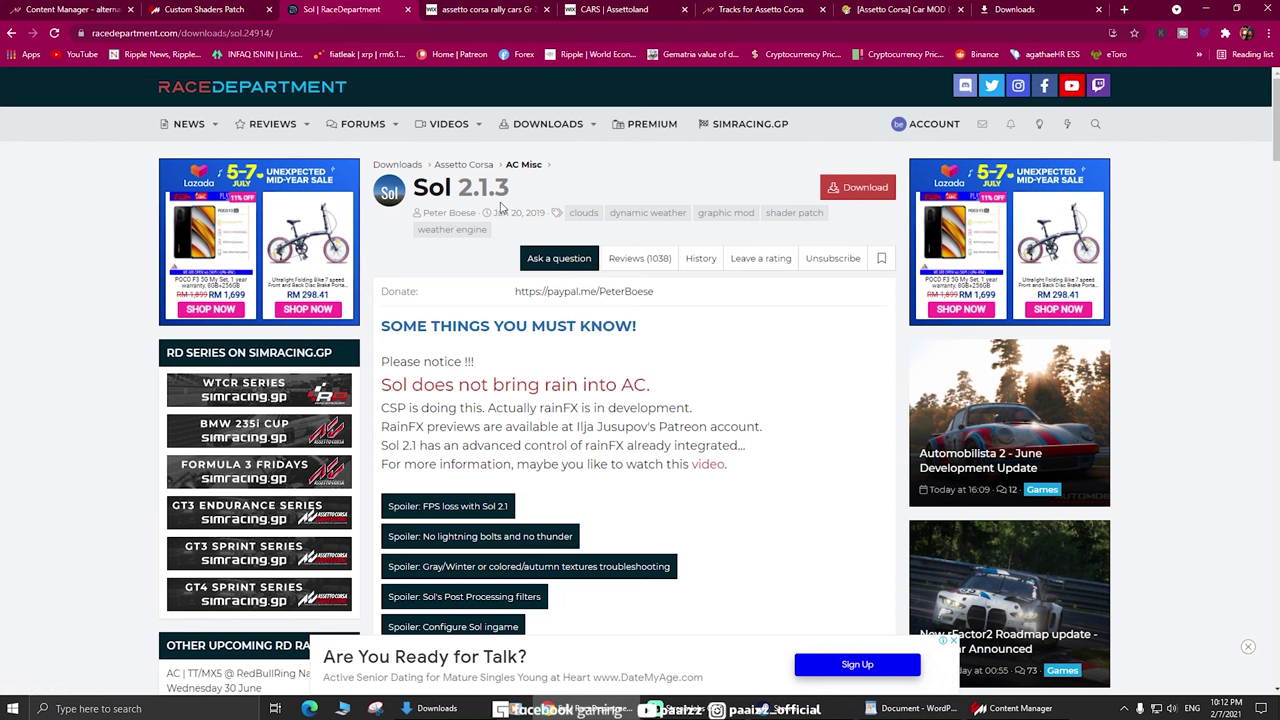
- Look through the Sol page's install guide links, guide videos, support links and latest updates
{"action": "scroll", "coordinate": [428, 270], "scroll_direction": "down", "scroll_amount": 4}
{"action": "scroll", "coordinate": [830, 500], "scroll_direction": "down", "scroll_amount": 2}
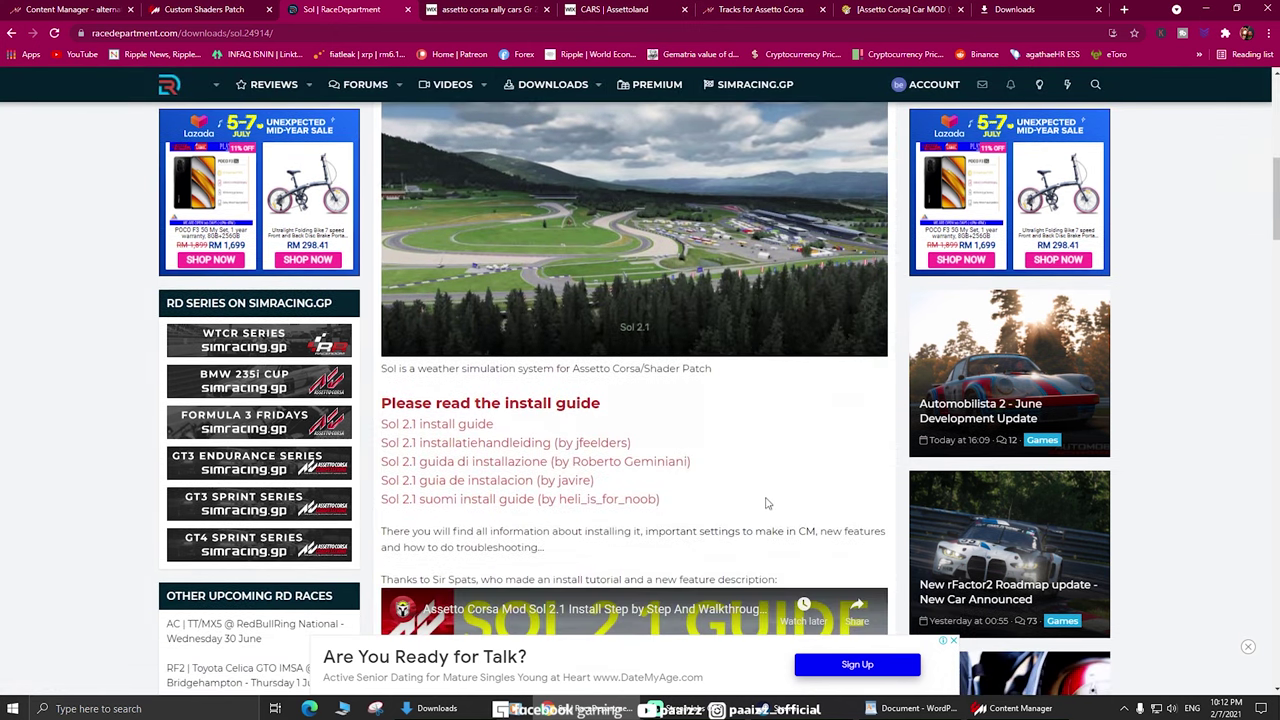
{"action": "scroll", "coordinate": [774, 371], "scroll_direction": "down", "scroll_amount": 1}
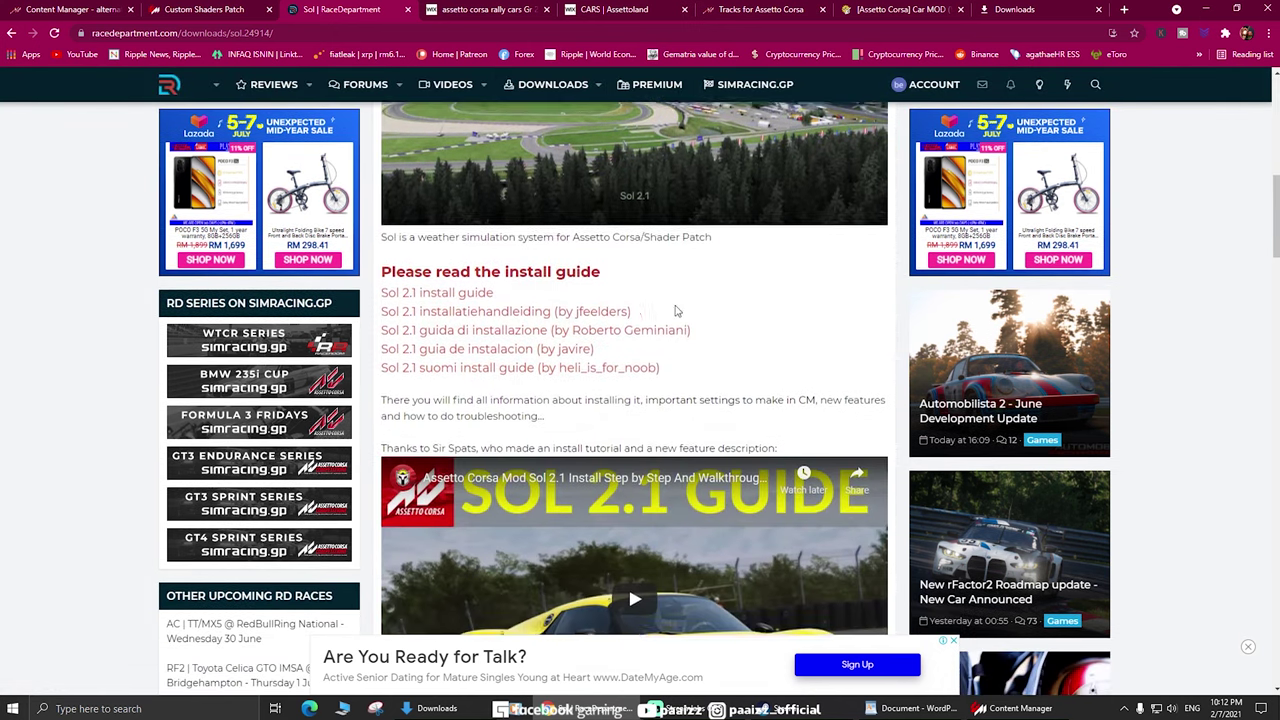
{"action": "scroll", "coordinate": [674, 309], "scroll_direction": "up", "scroll_amount": 3}
{"action": "scroll", "coordinate": [692, 415], "scroll_direction": "down", "scroll_amount": 5}
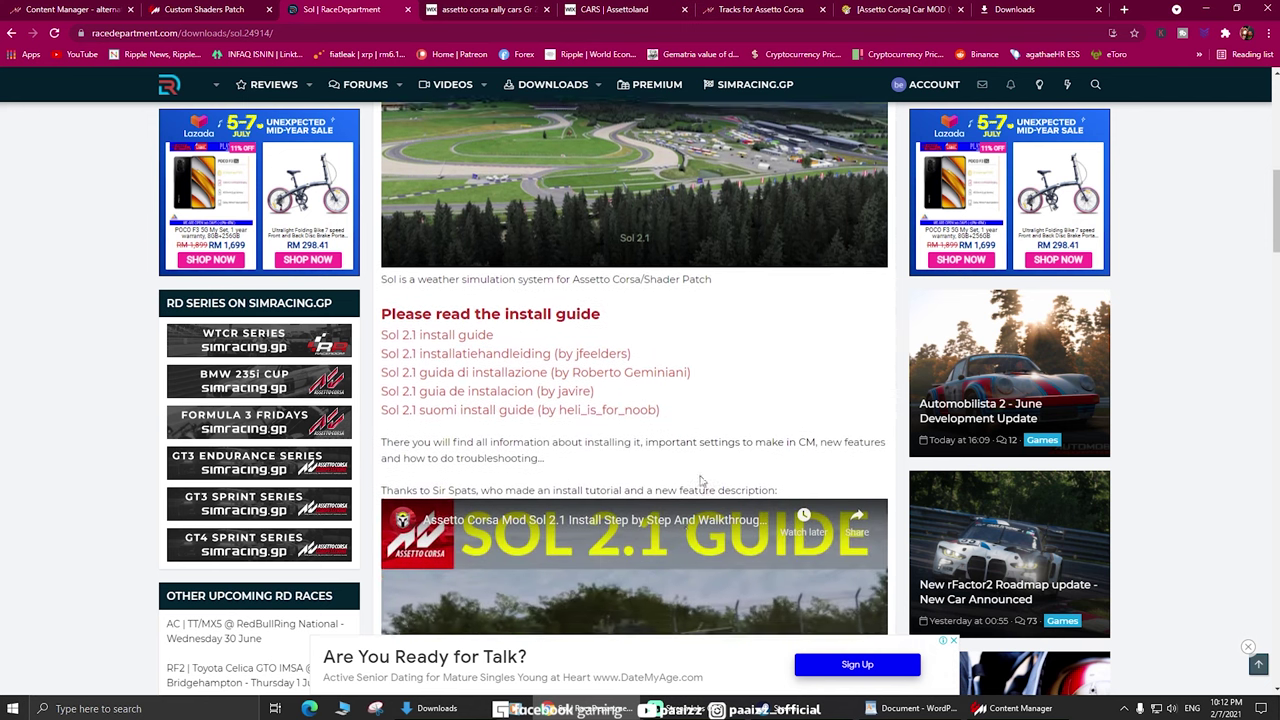
{"action": "scroll", "coordinate": [743, 413], "scroll_direction": "down", "scroll_amount": 3}
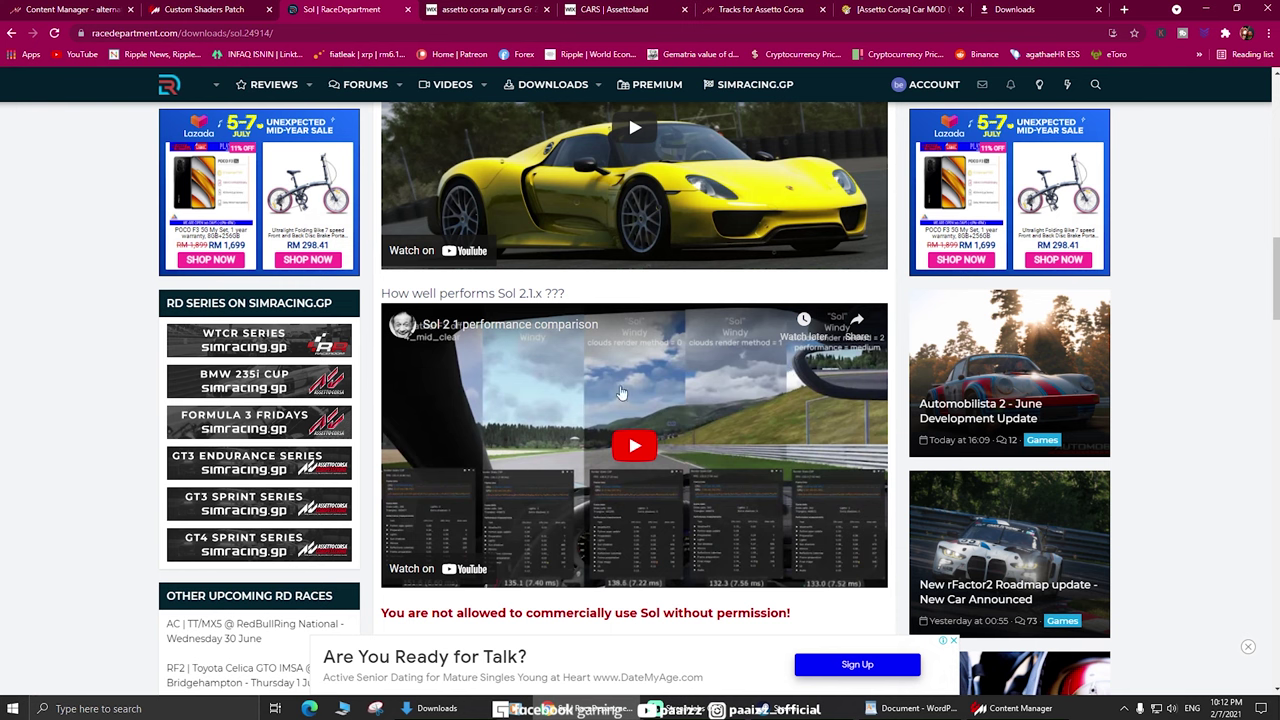
{"action": "scroll", "coordinate": [676, 466], "scroll_direction": "down", "scroll_amount": 1}
{"action": "scroll", "coordinate": [690, 460], "scroll_direction": "down", "scroll_amount": 5}
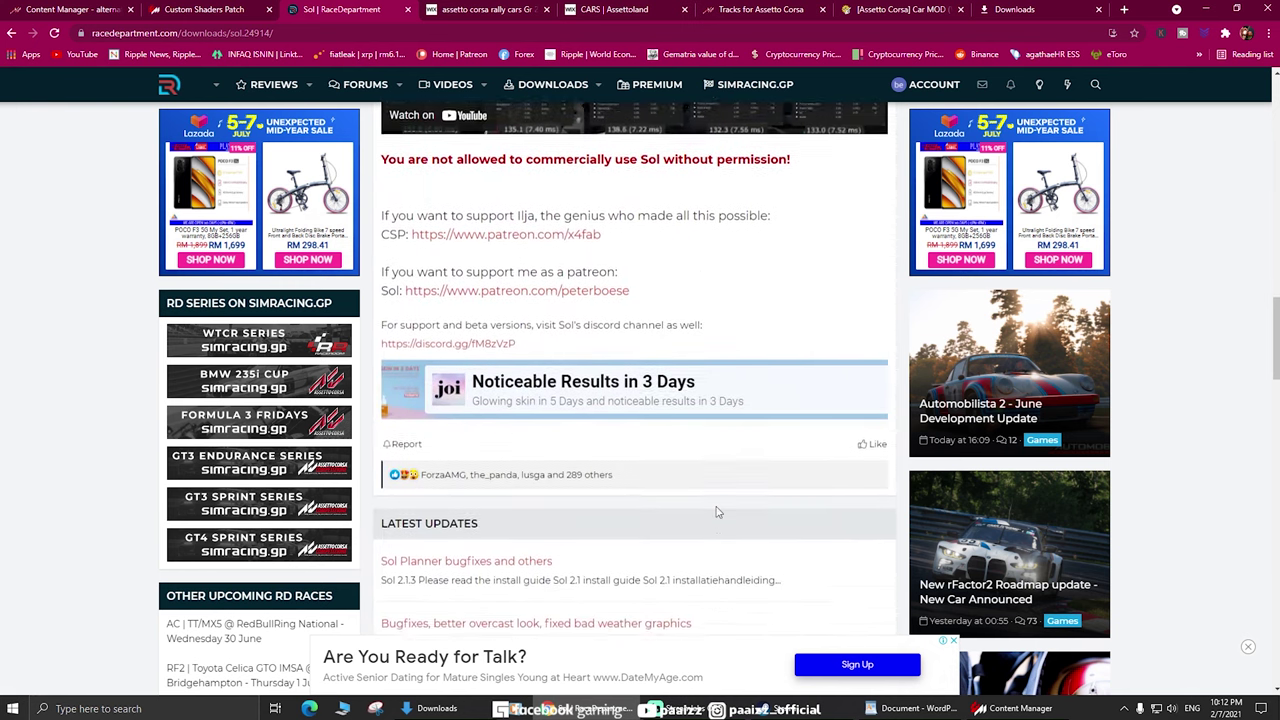
{"action": "scroll", "coordinate": [714, 505], "scroll_direction": "up", "scroll_amount": 4}
- Switch to Content Manager and start the practice session with the Nissan Skyline GTR R34 at Usce
{"action": "left_click", "coordinate": [1010, 708]}
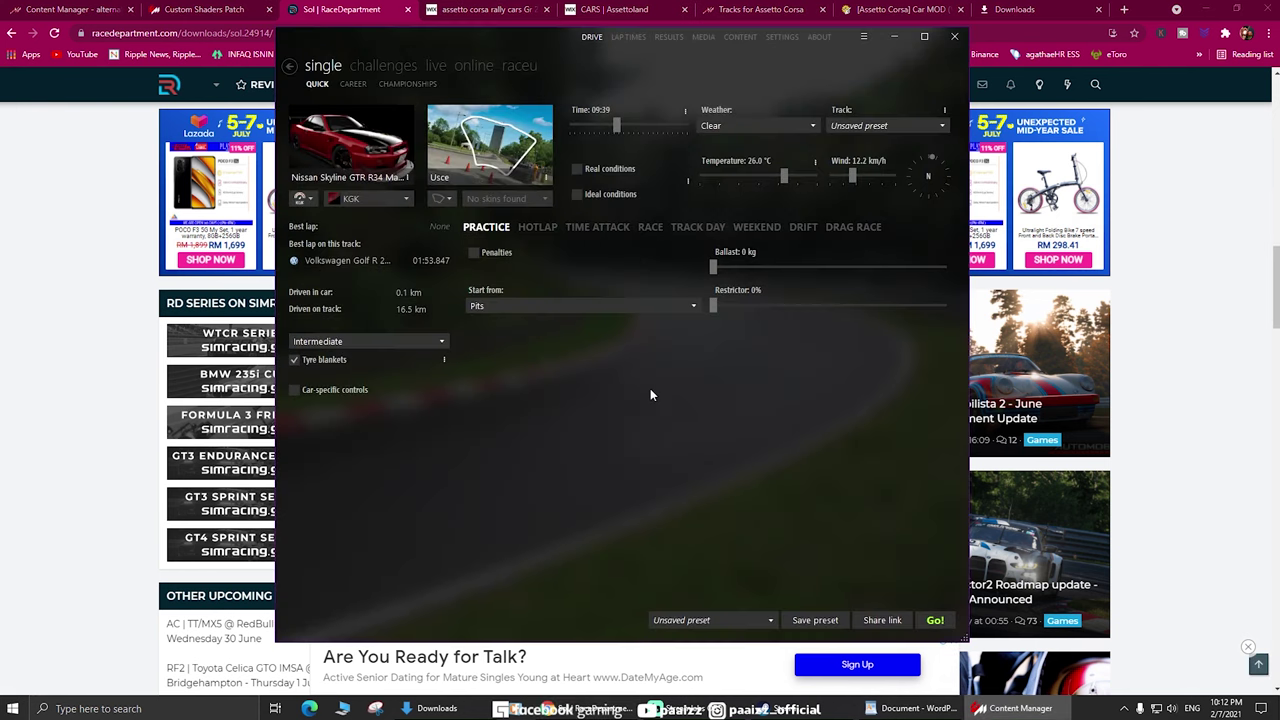
{"action": "left_click", "coordinate": [941, 621]}
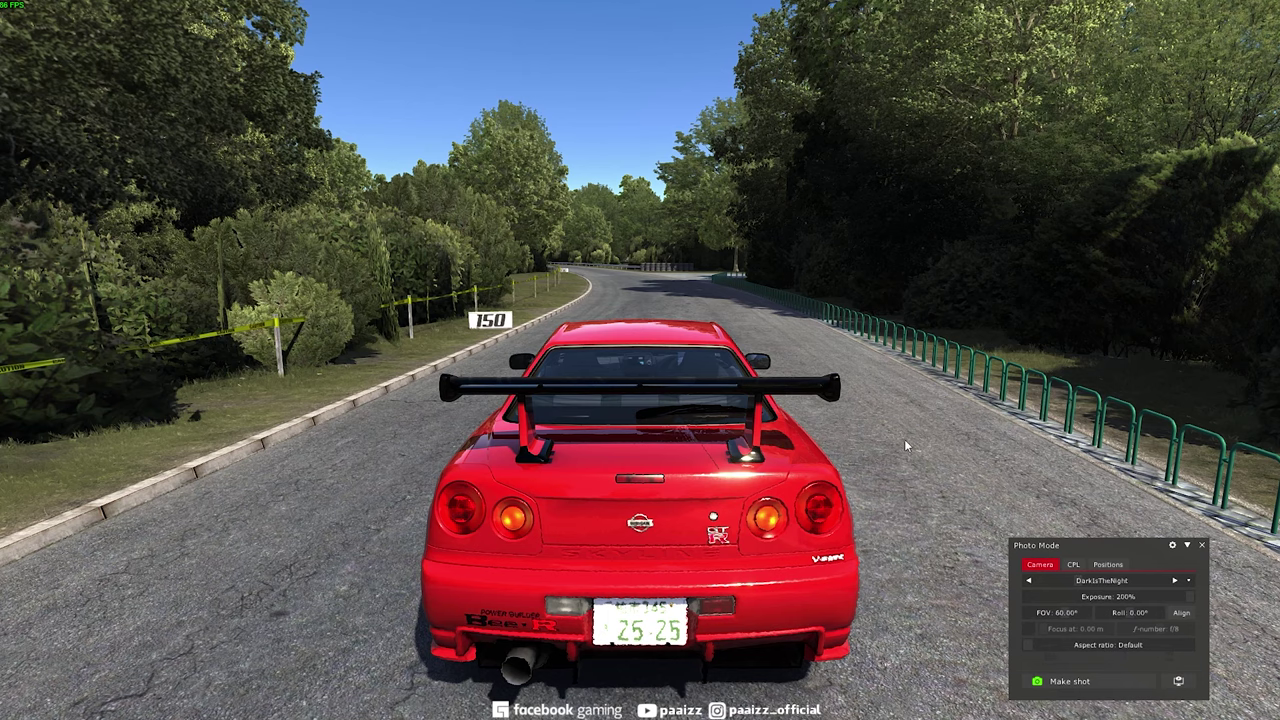
- Hide the Photo Mode app, show the Post Process Filter app and move it lower over the trees
{"action": "key", "text": "ctrl+h"}
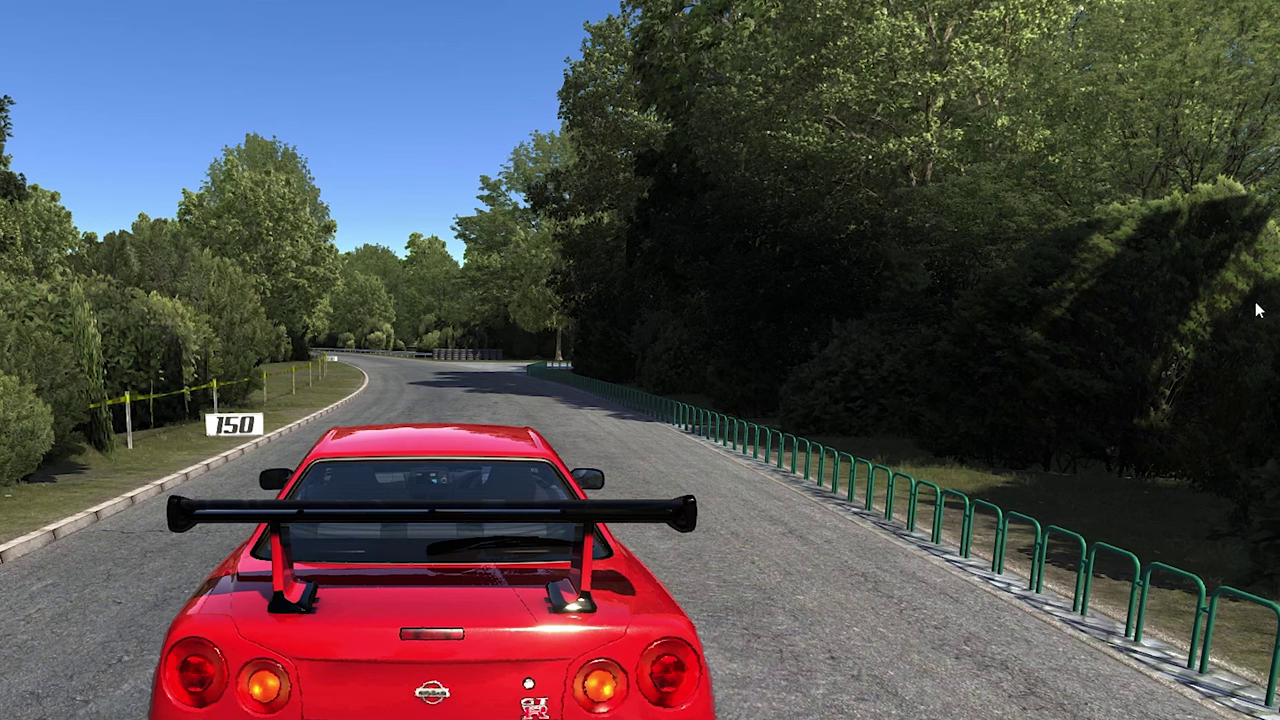
{"action": "mouse_move", "coordinate": [1260, 300]}
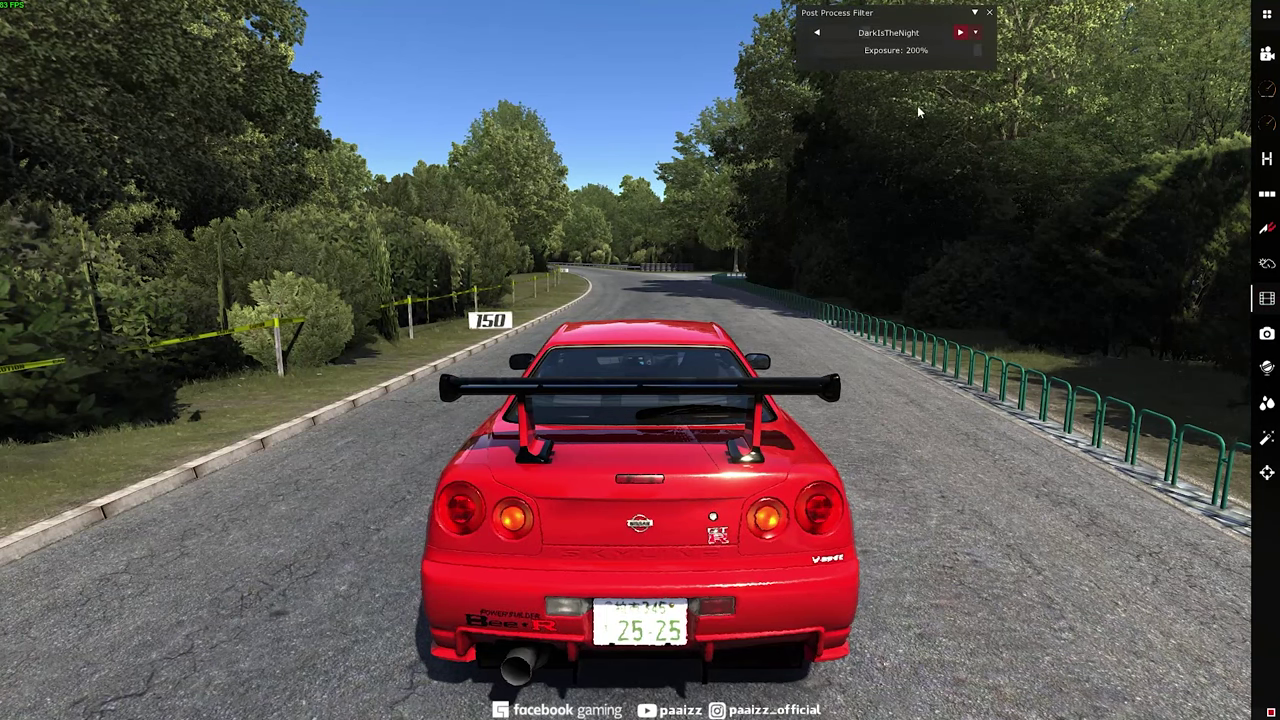
{"action": "left_click_drag", "start_coordinate": [940, 33], "coordinate": [1001, 124]}
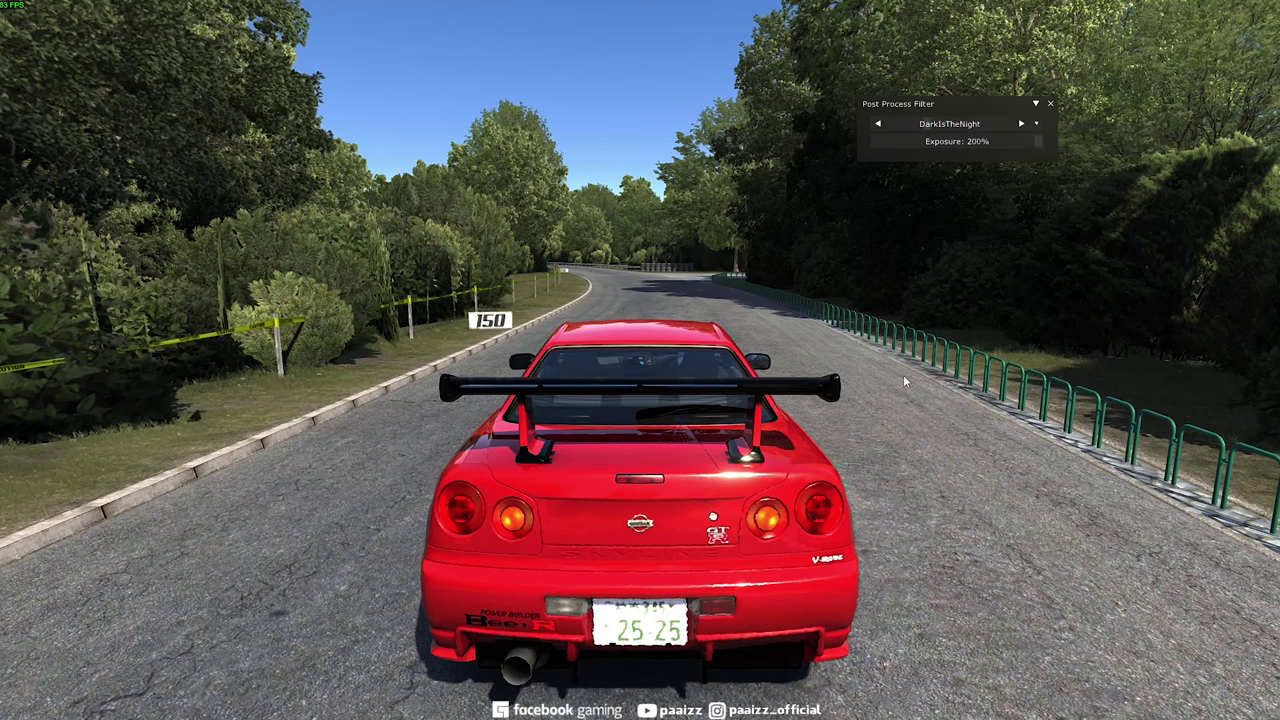
- Cycle through the in-game car cameras and rotate to a front three-quarter view of the parked Nissan
{"action": "key", "text": "F6"}
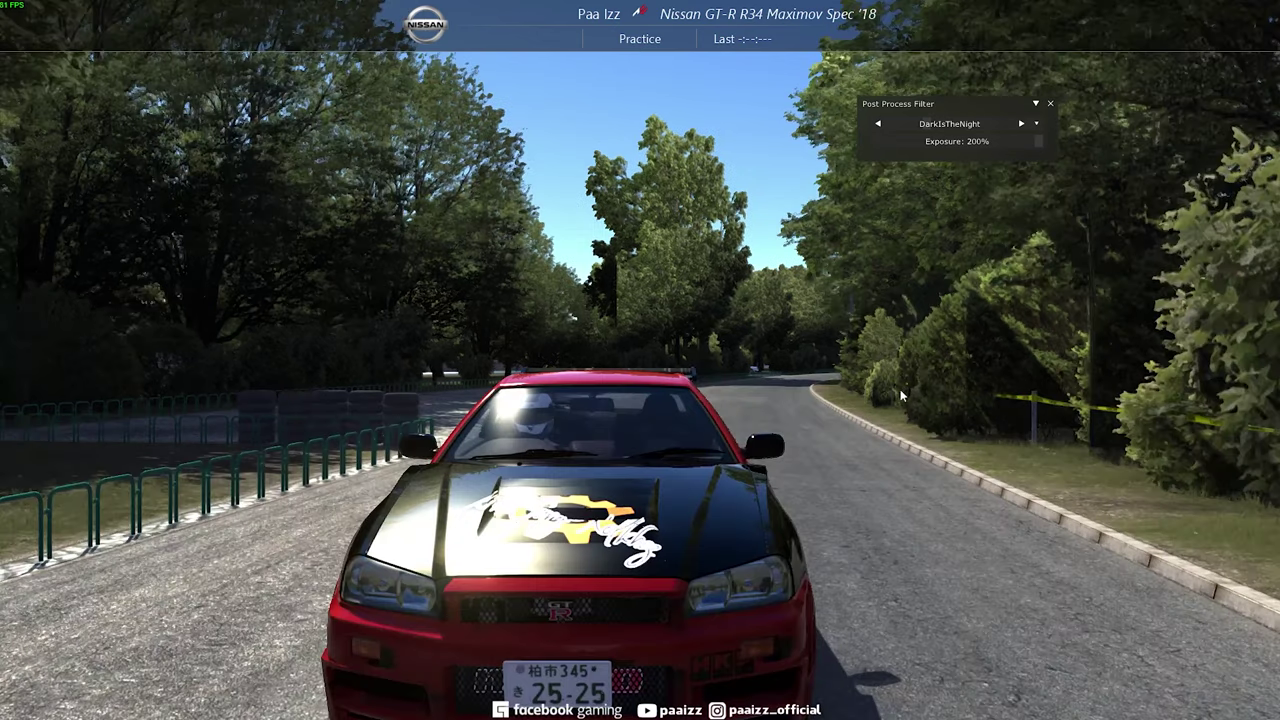
{"action": "key", "text": "F6"}
{"action": "key", "text": "F6"}
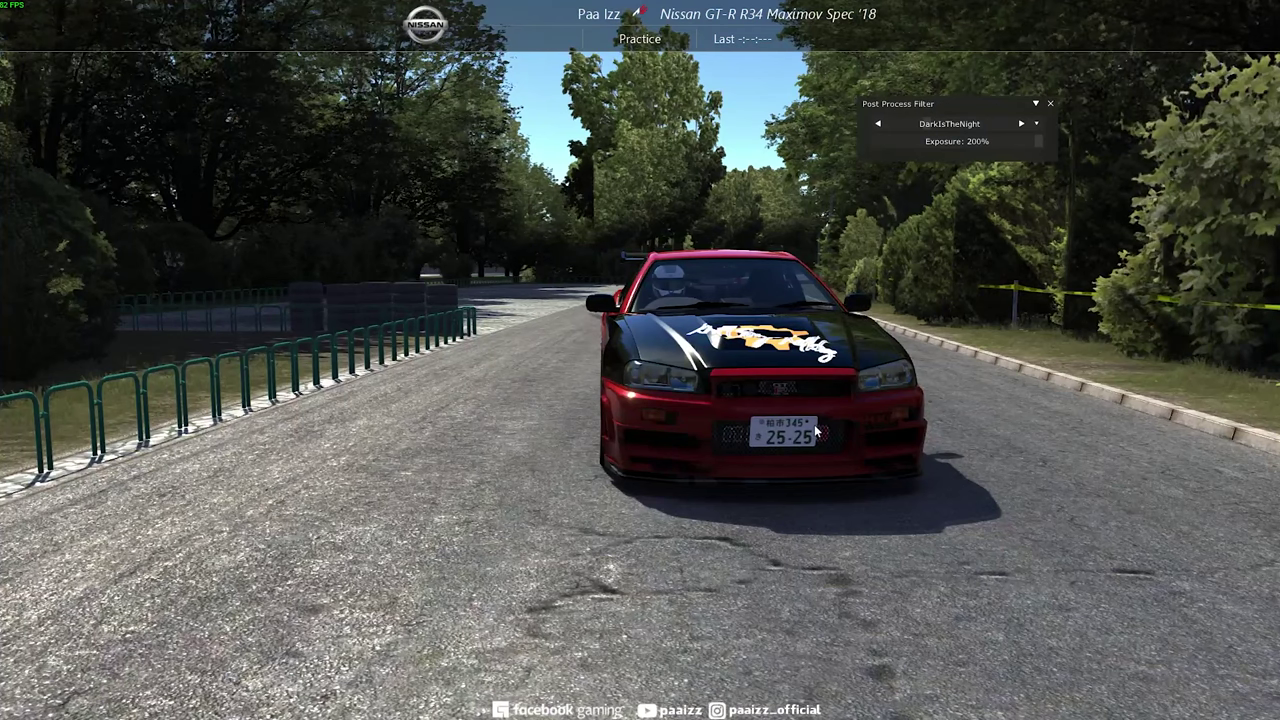
{"action": "key", "text": "F6"}
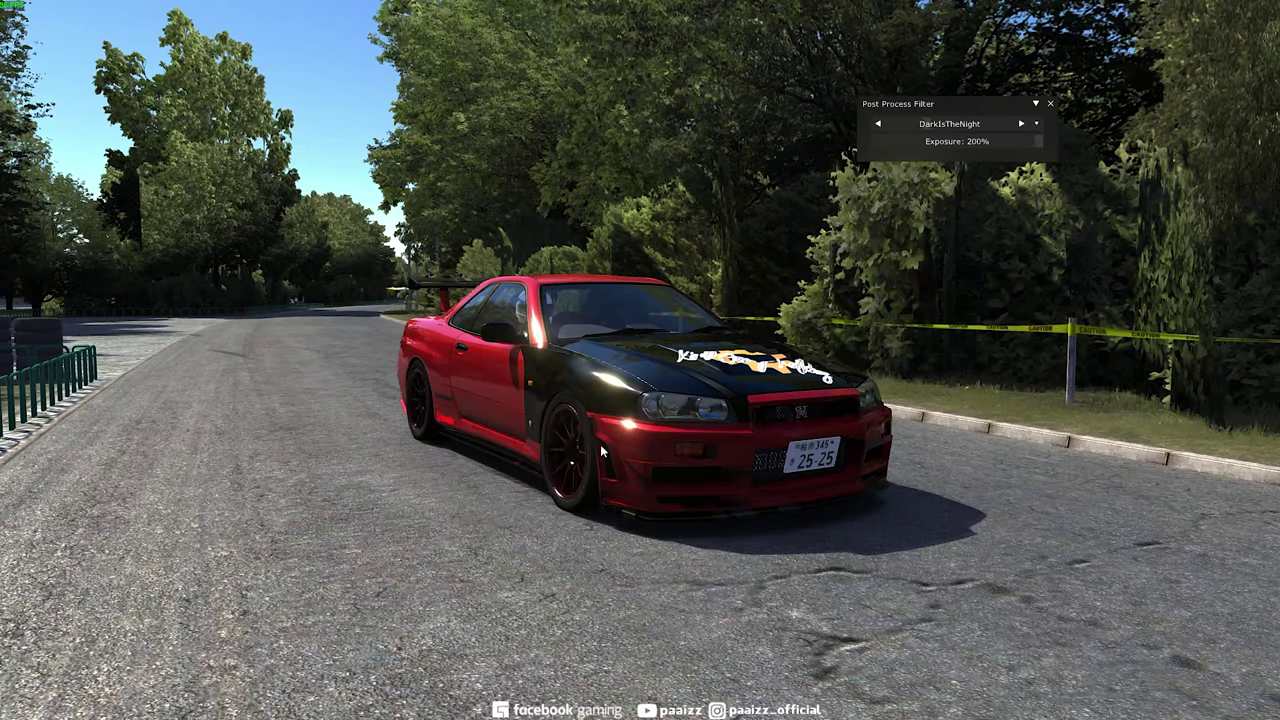
{"action": "left_click_drag", "start_coordinate": [602, 454], "coordinate": [616, 453]}
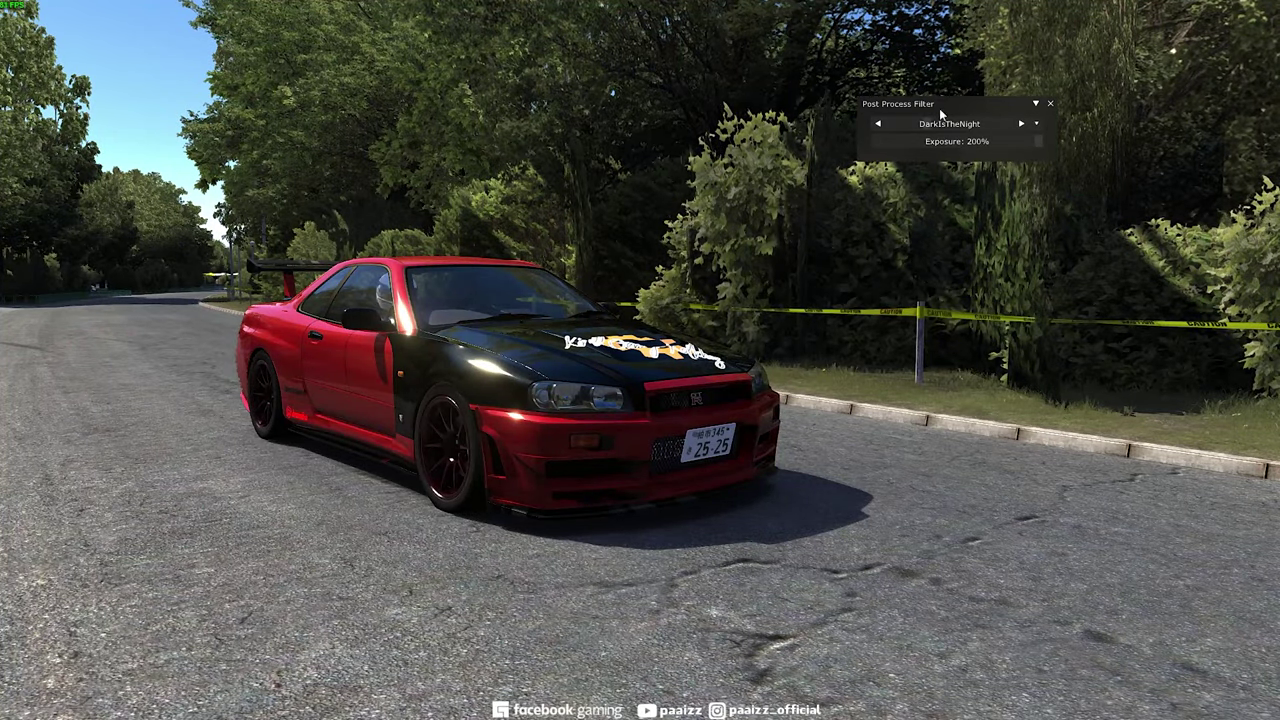
- Move the Post Process Filter app closer to the car and open its list of filters
{"action": "left_click_drag", "start_coordinate": [884, 152], "coordinate": [807, 167]}
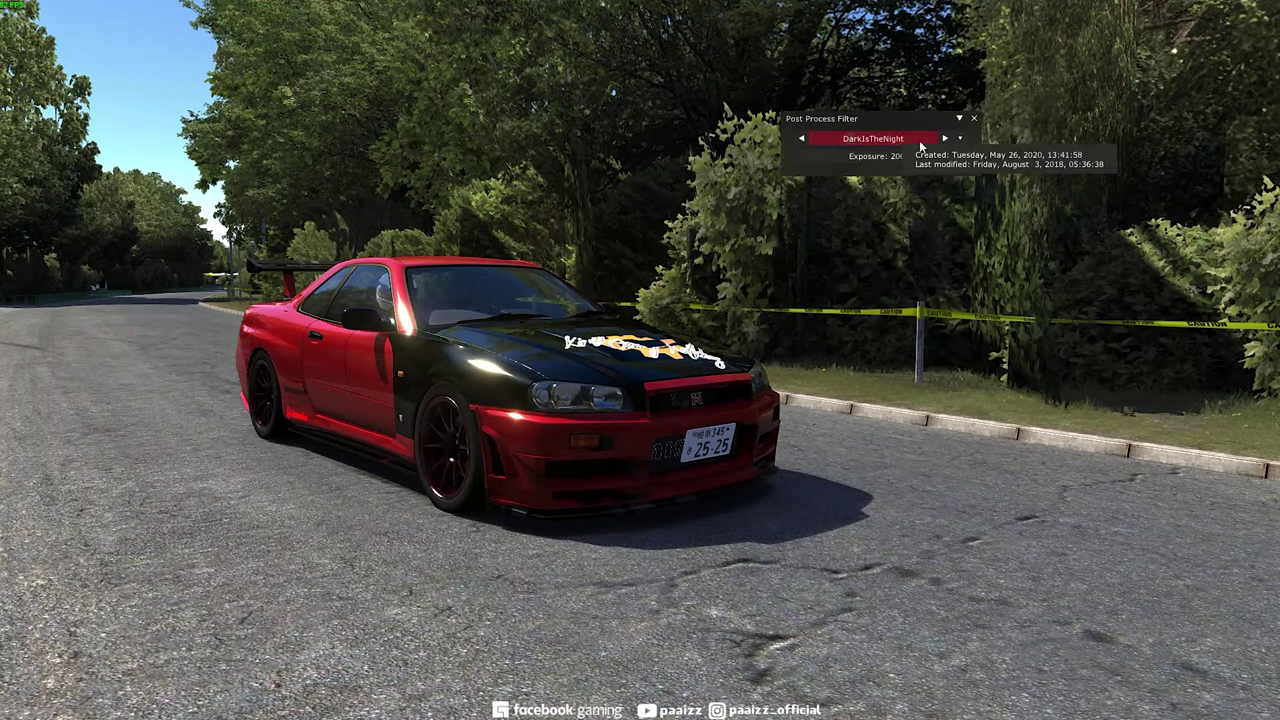
{"action": "left_click", "coordinate": [959, 140]}
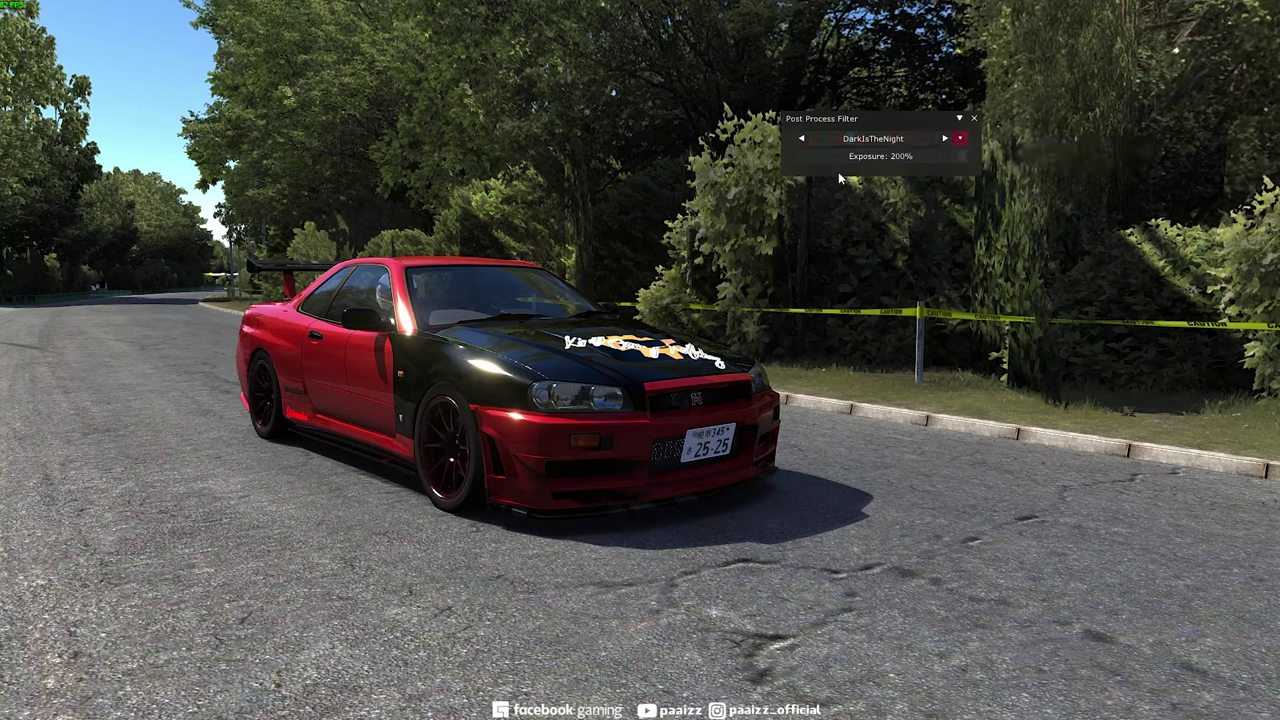